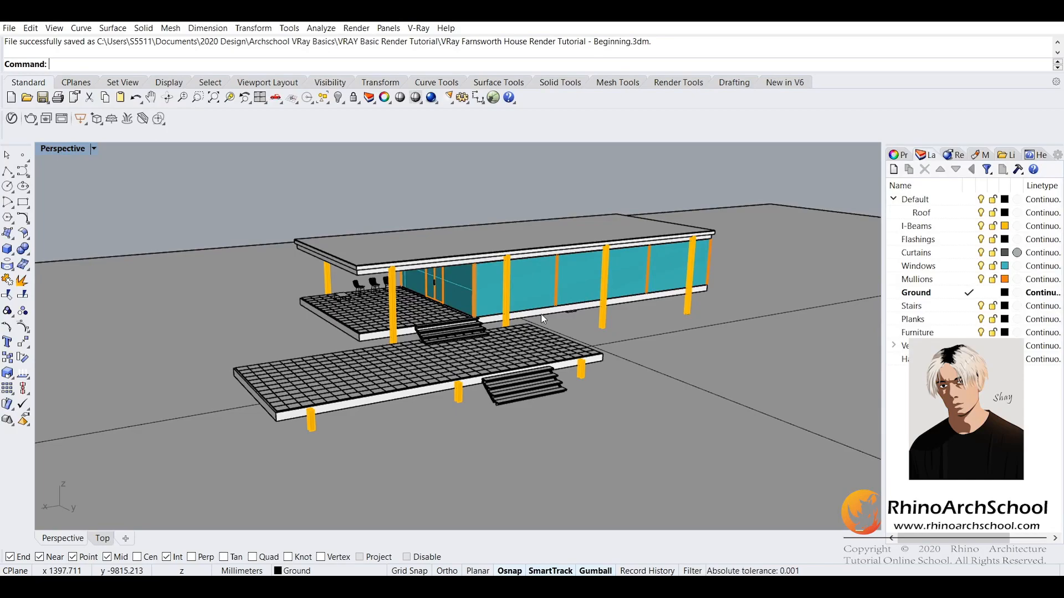
Examine the house model from several sides, including the roof, columns, covered terrace, chairs and entrance steps
right_drag(402, 349, 500, 366)
scroll(500, 366, down, 4)
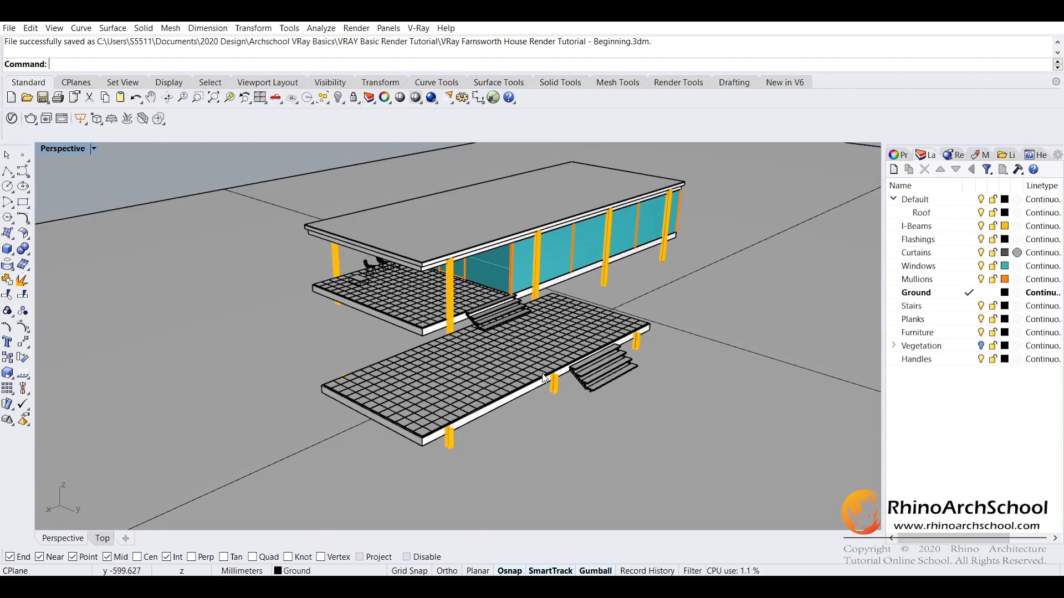
right_drag(628, 358, 447, 278)
scroll(490, 311, up, 7)
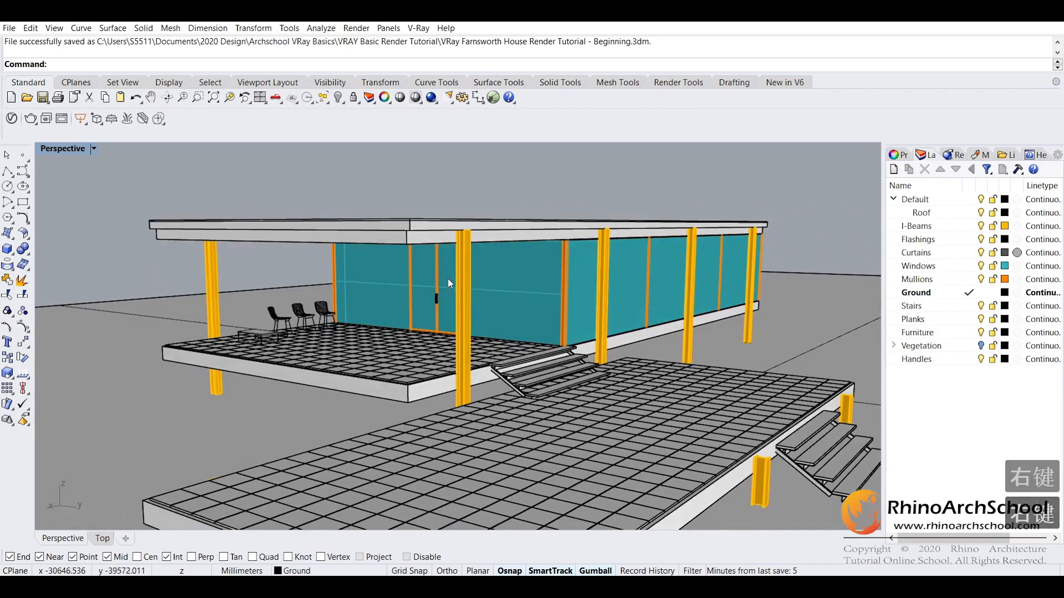
scroll(404, 331, down, 2)
scroll(404, 331, up, 5)
right_drag(404, 331, 430, 410)
right_drag(529, 386, 513, 318)
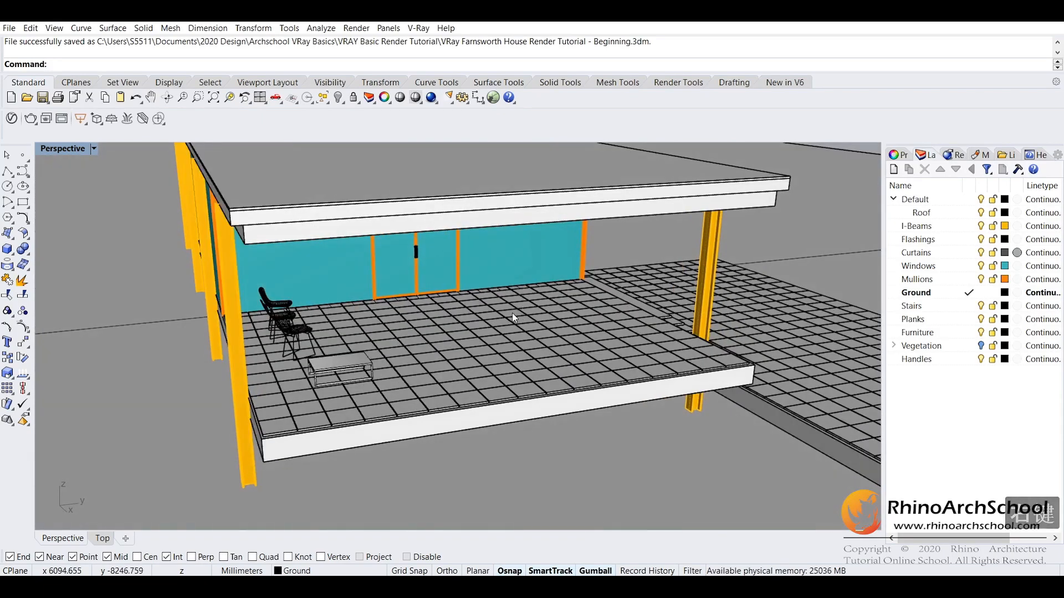
scroll(458, 409, up, 7)
right_drag(458, 409, 392, 363)
scroll(390, 359, down, 3)
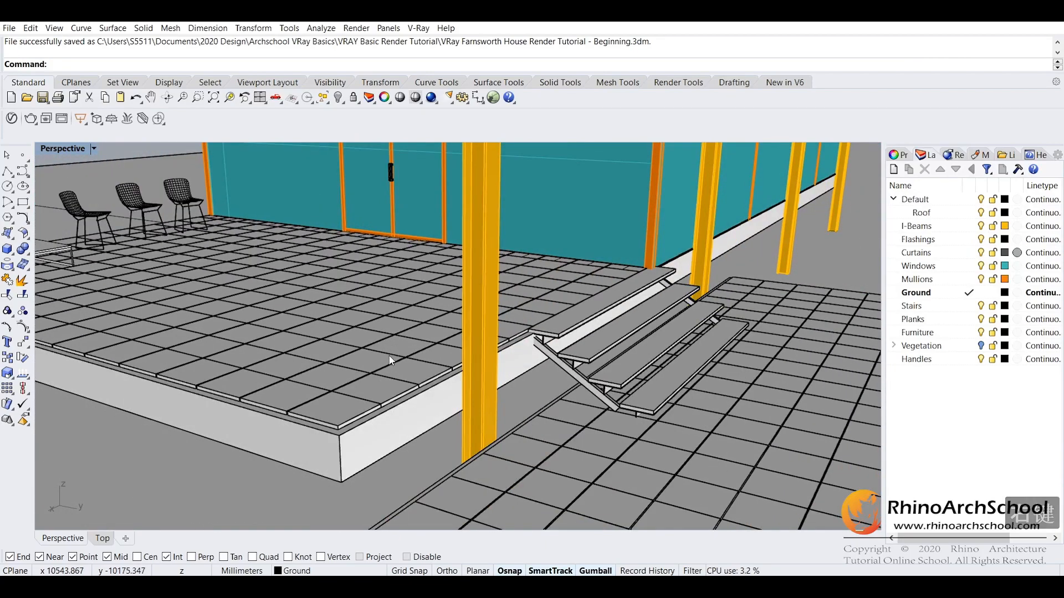
scroll(403, 377, down, 2)
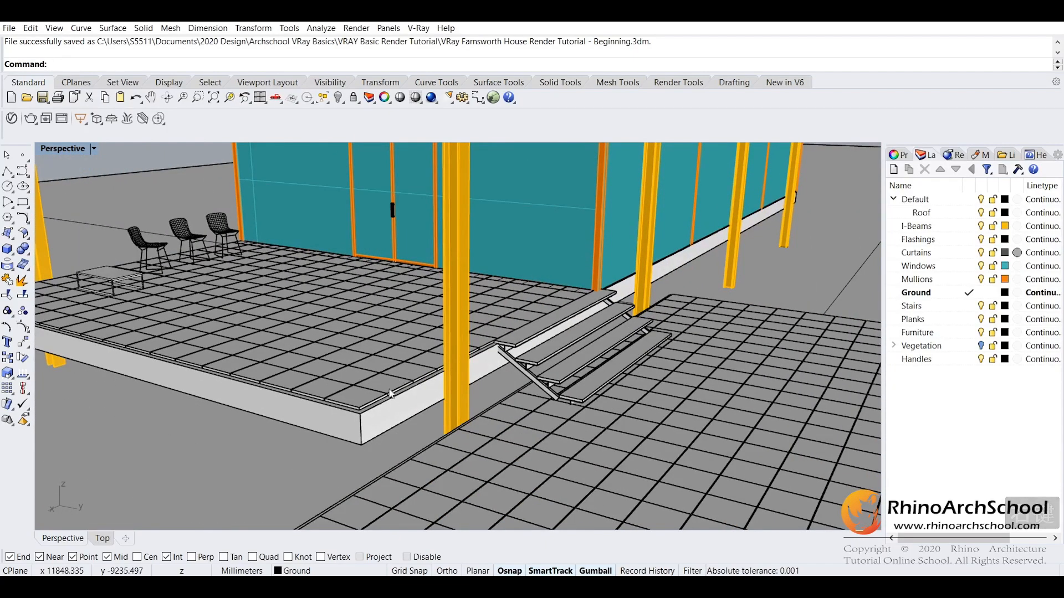
Examine the lower platform up close, including its floor tiles, tile gaps, edge and supporting I-beams
mouse_move(419, 386)
right_down()
mouse_move(449, 381)
mouse_move(409, 379)
right_up()
scroll(609, 317, down, 5)
scroll(608, 322, down, 2)
scroll(458, 463, up, 10)
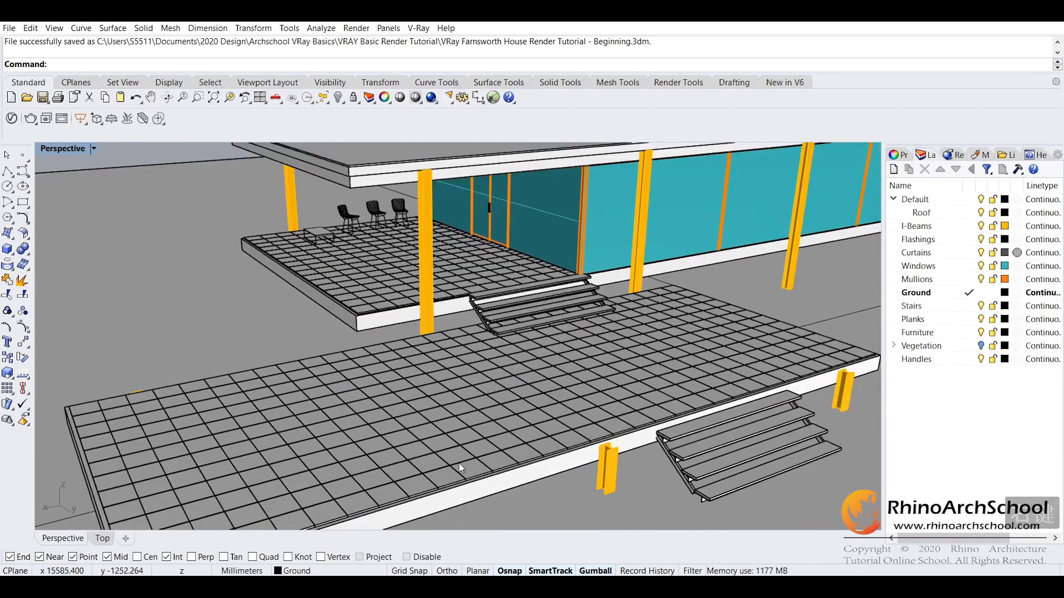
scroll(504, 327, down, 8)
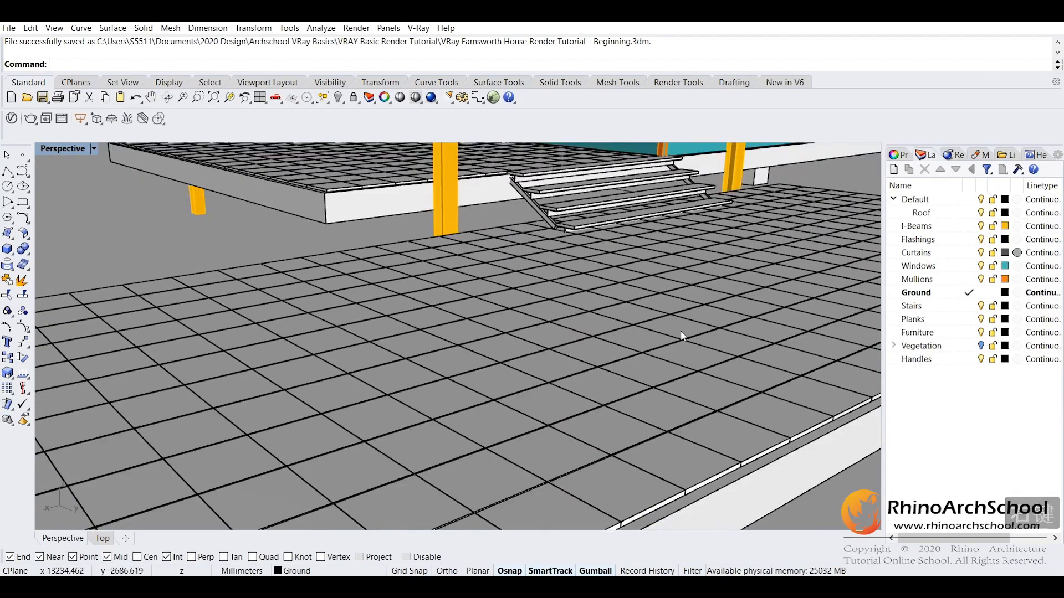
shift+right_drag(680, 330, 561, 344)
shift+right_drag(337, 382, 460, 334)
ctrl+right_drag(470, 431, 471, 427)
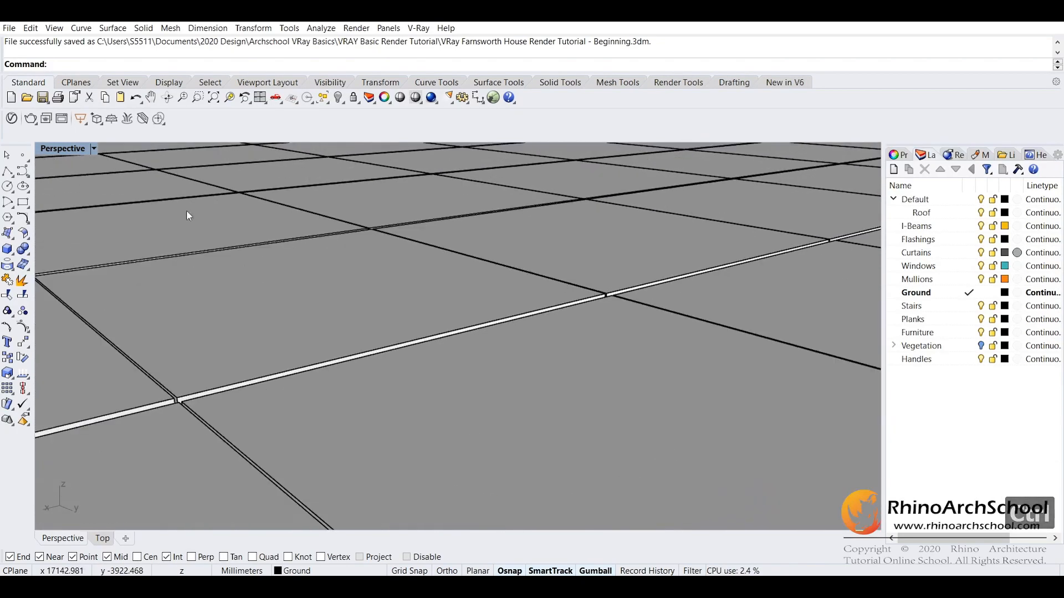
scroll(480, 310, down, 5)
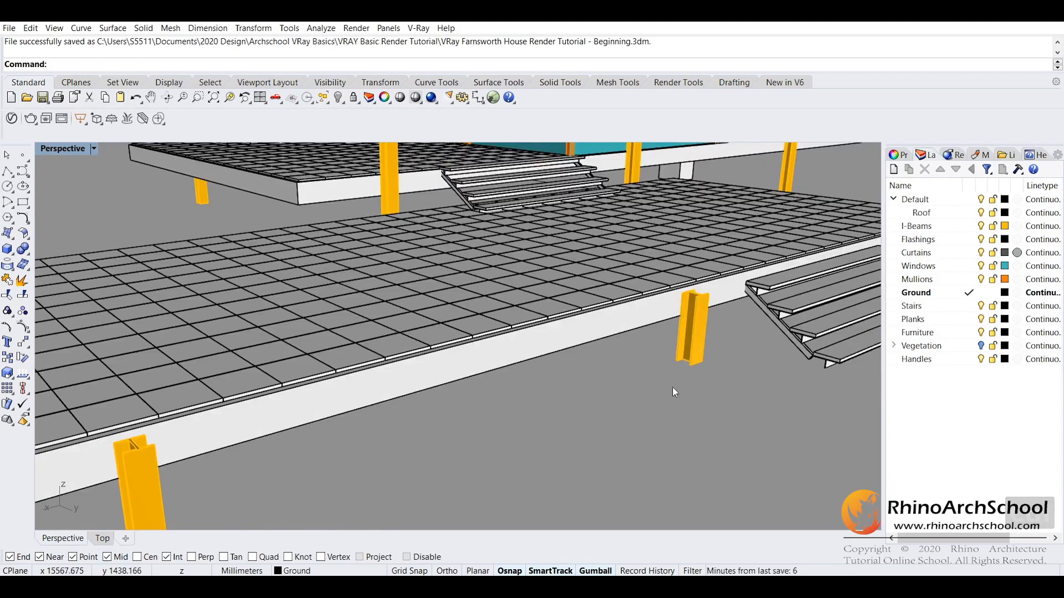
scroll(698, 368, down, 5)
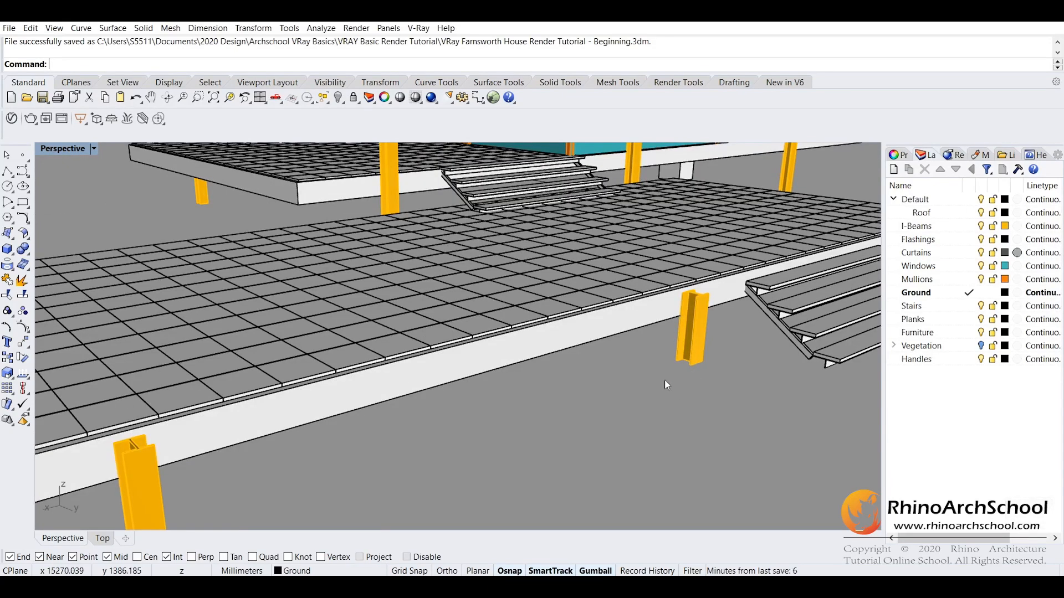
Examine the glass entrance door, its handle and the mullions up close, and return to an overview of the whole house
scroll(528, 314, up, 4)
right_drag(442, 440, 275, 355)
scroll(269, 359, up, 8)
scroll(327, 343, down, 8)
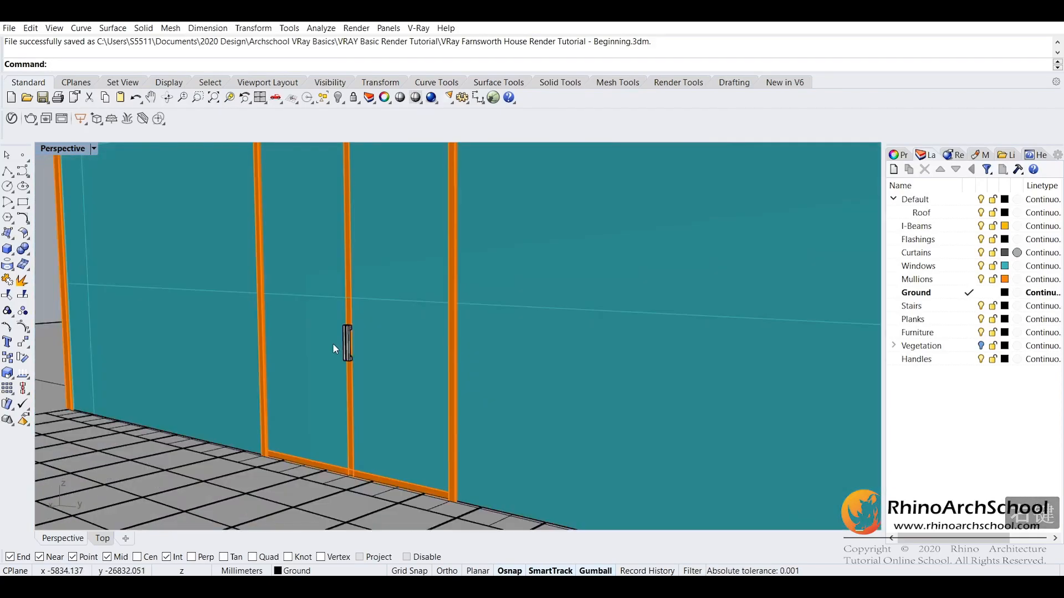
right_drag(432, 328, 561, 341)
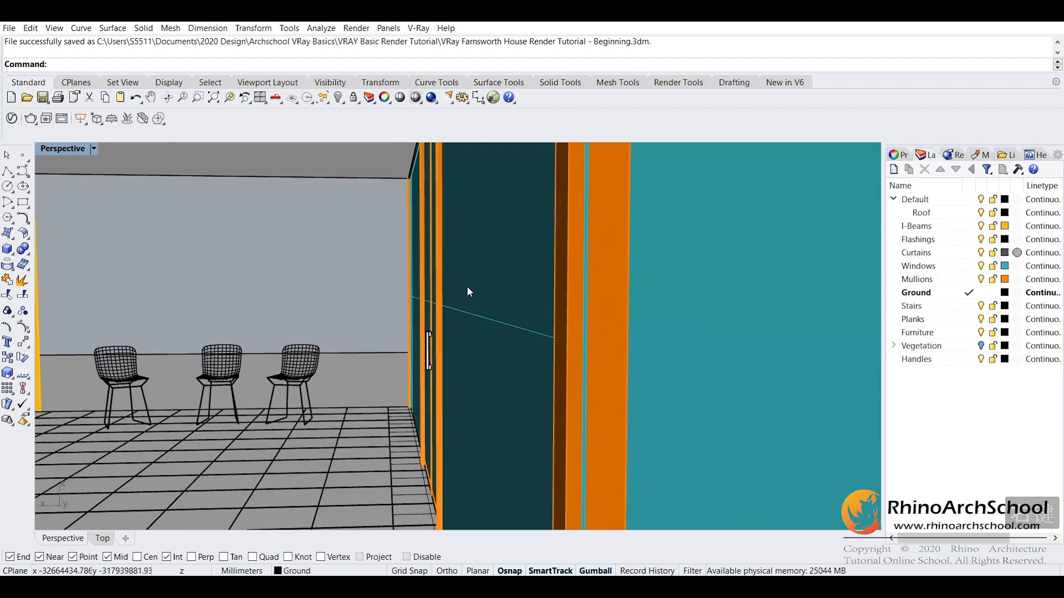
scroll(468, 286, down, 10)
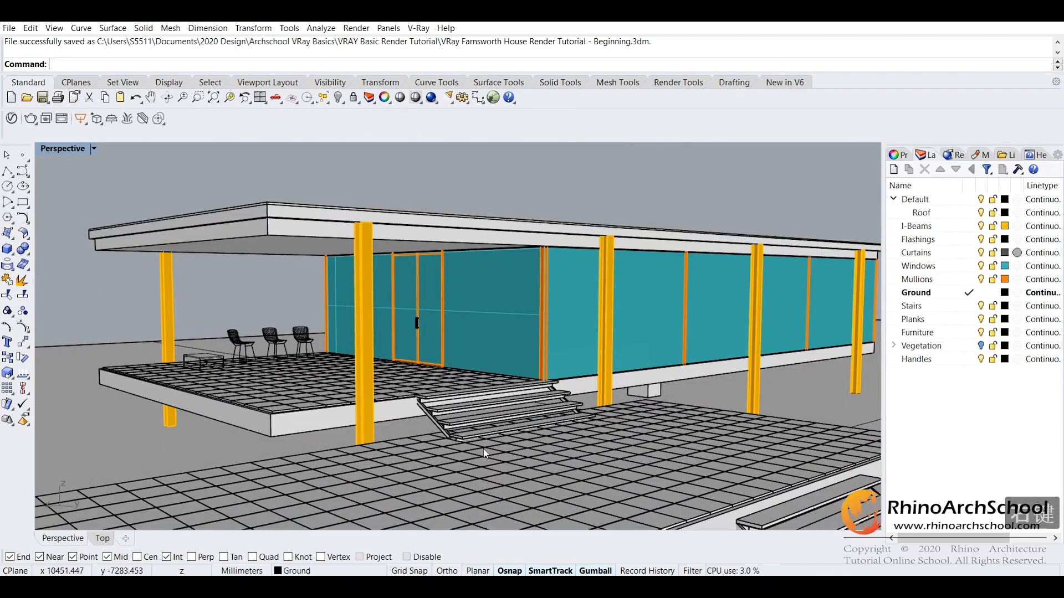
scroll(570, 349, down, 5)
right_drag(570, 345, 594, 391)
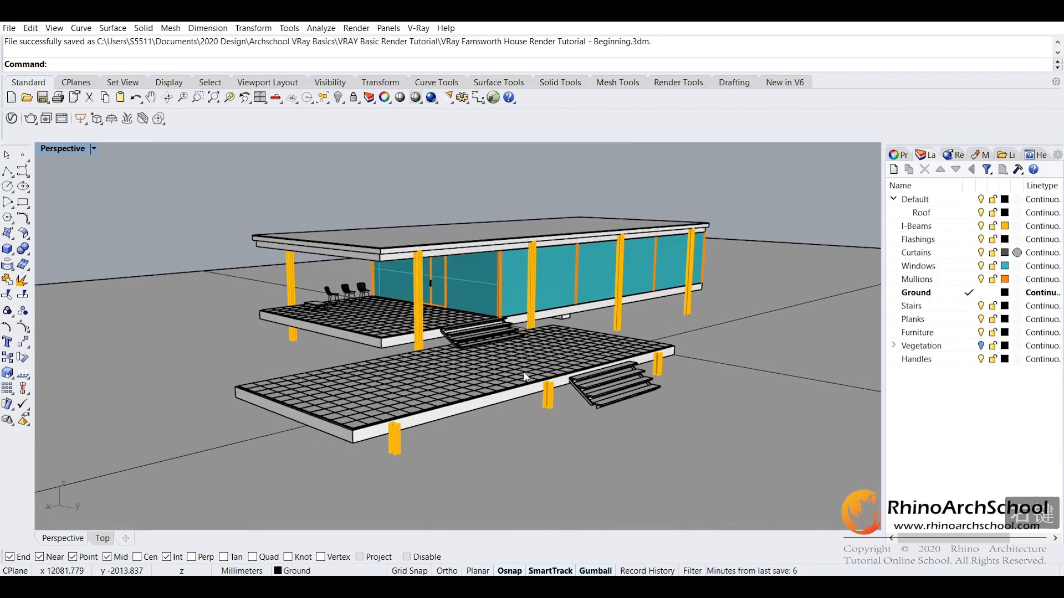
scroll(526, 379, up, 3)
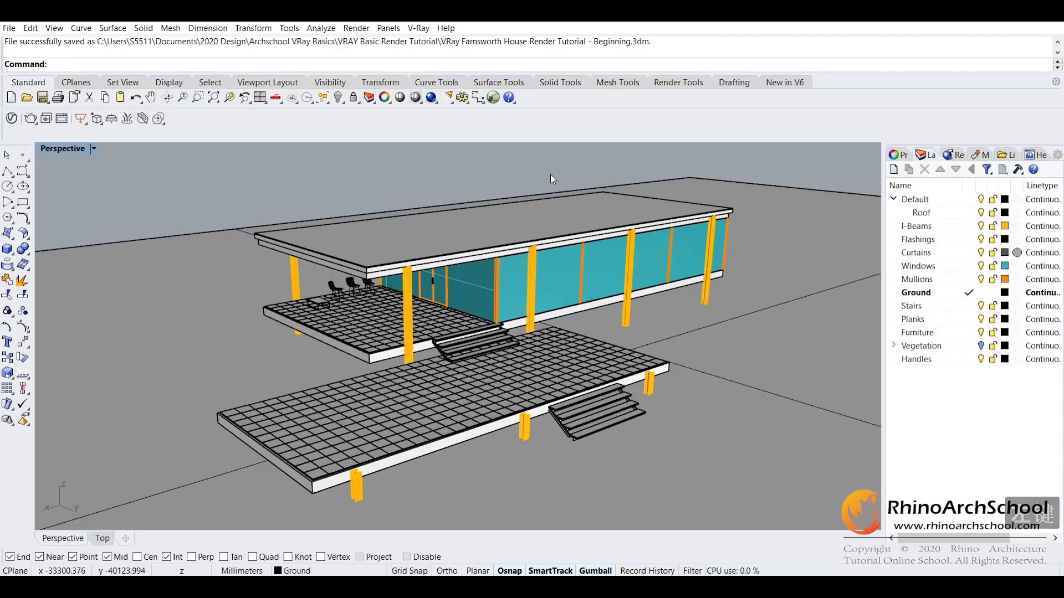
Open the V-Ray Asset Editor, expand its Materials library categories, and check the Farnsworth House reference photo
click(419, 28)
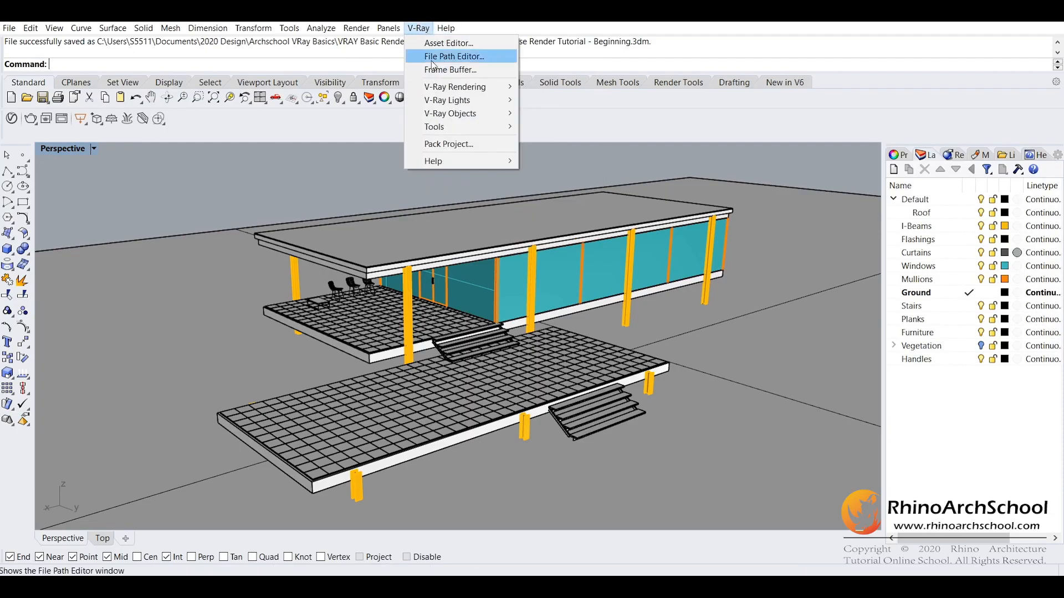
click(445, 44)
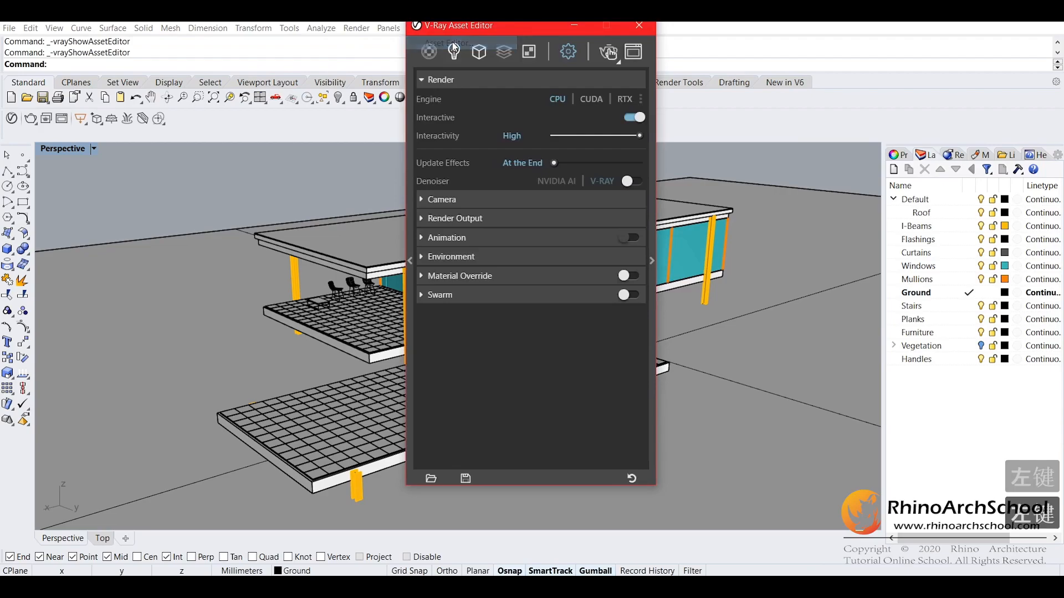
drag(510, 32, 483, 74)
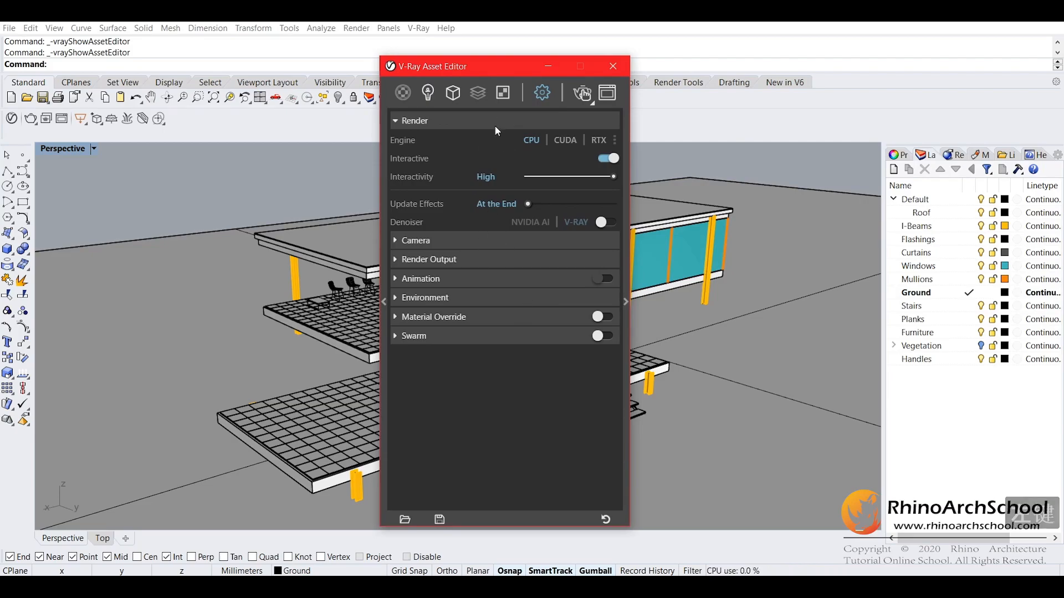
click(384, 302)
drag(348, 68, 478, 64)
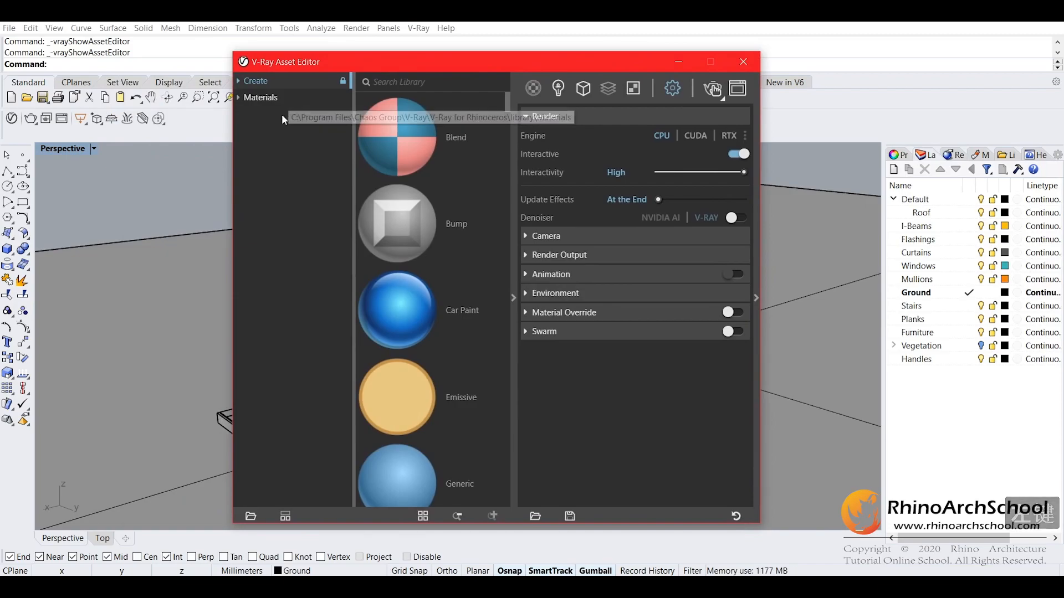
click(239, 98)
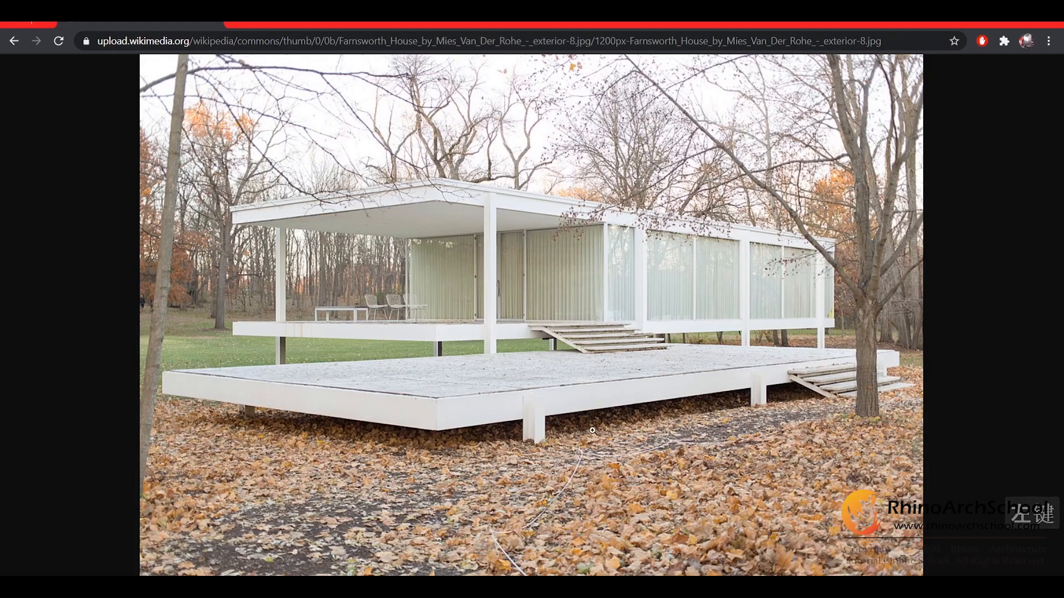
click(513, 541)
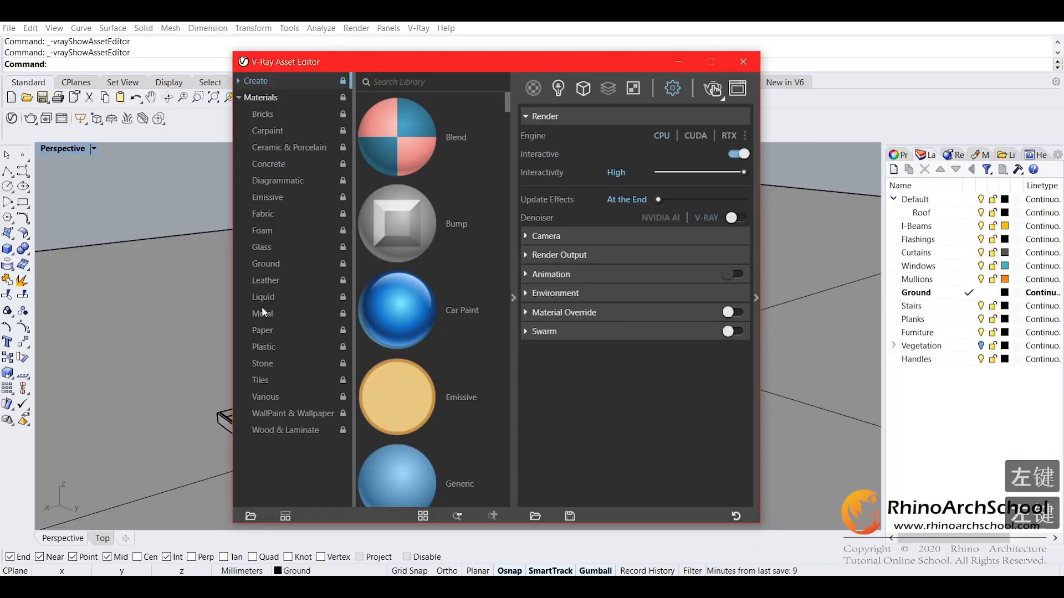
Add WallPaint FineGrain 01 White 1m from the WallPaint & Wallpaper library to the scene and inspect its material settings
click(281, 431)
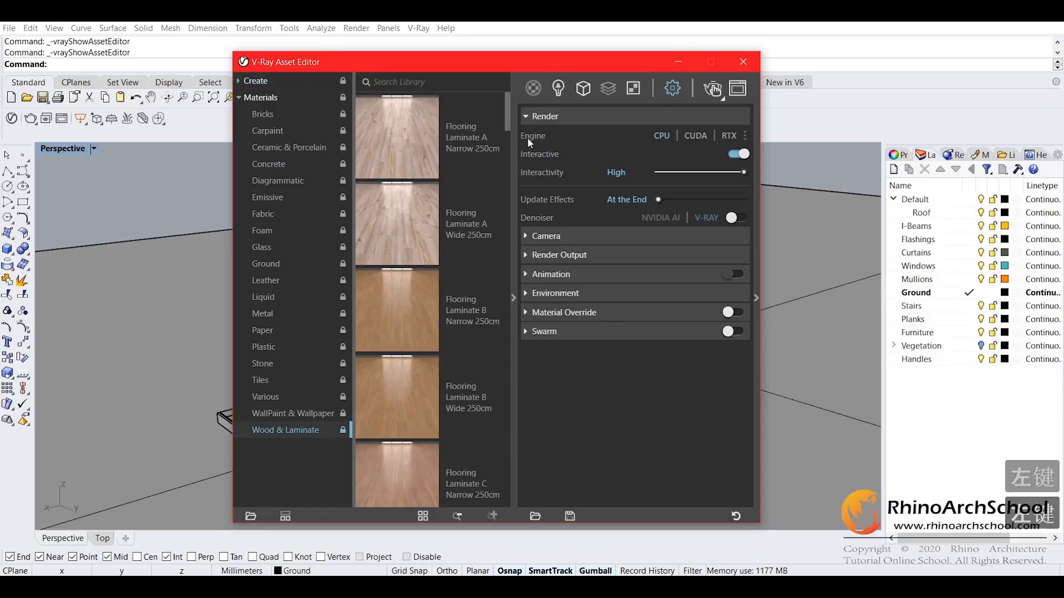
drag(508, 112, 503, 291)
click(283, 403)
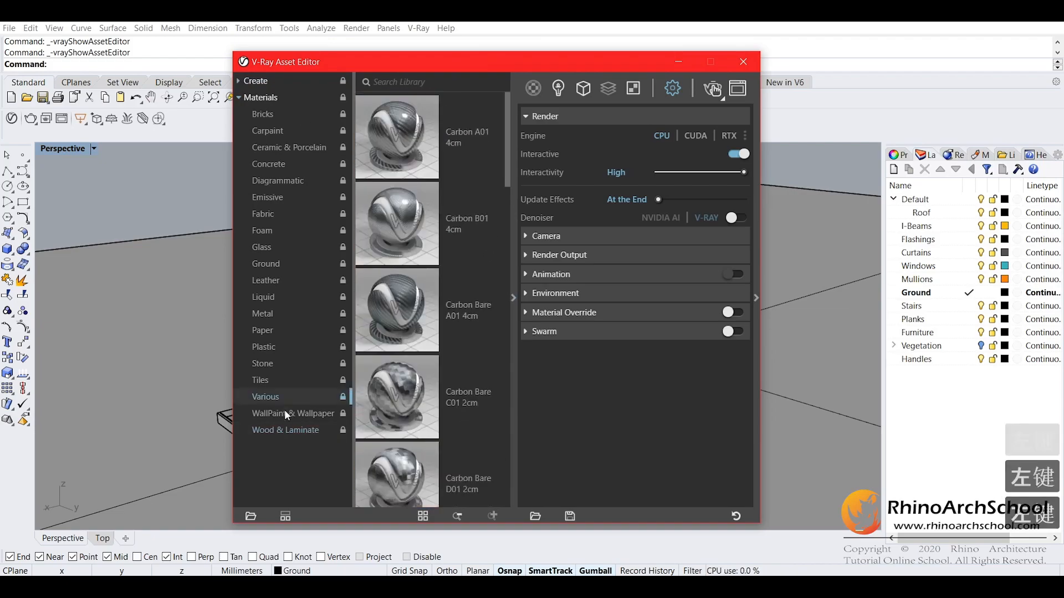
click(284, 411)
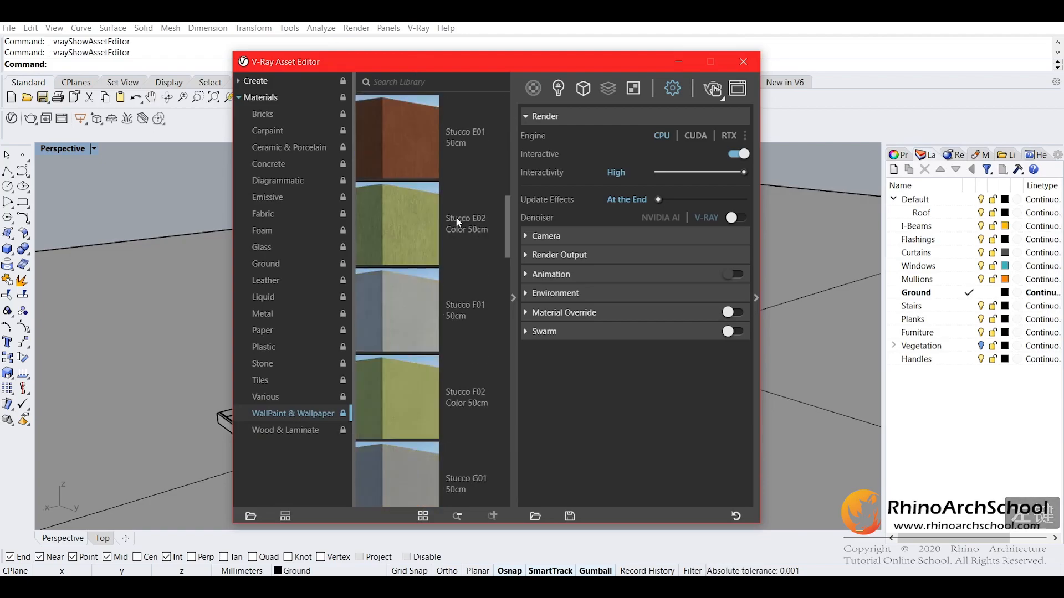
scroll(456, 215, down, 10)
scroll(460, 212, down, 5)
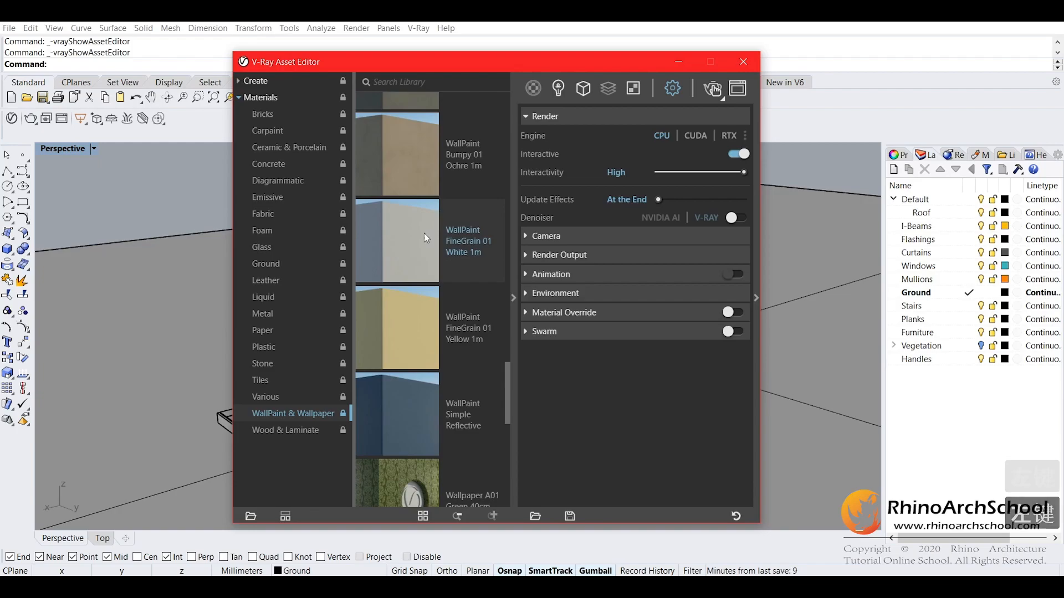
double_click(464, 247)
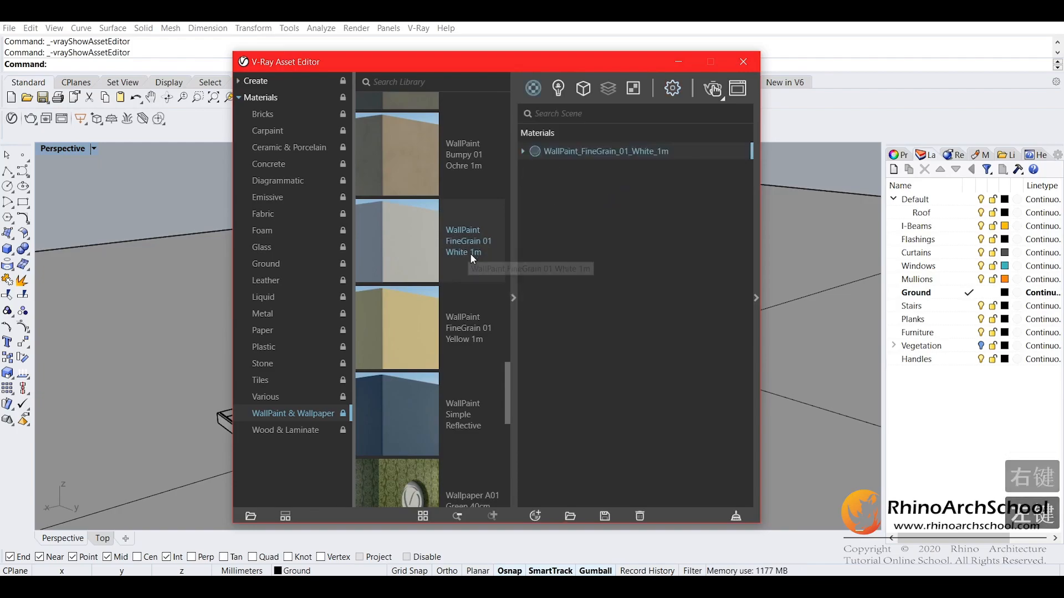
right_click(437, 243)
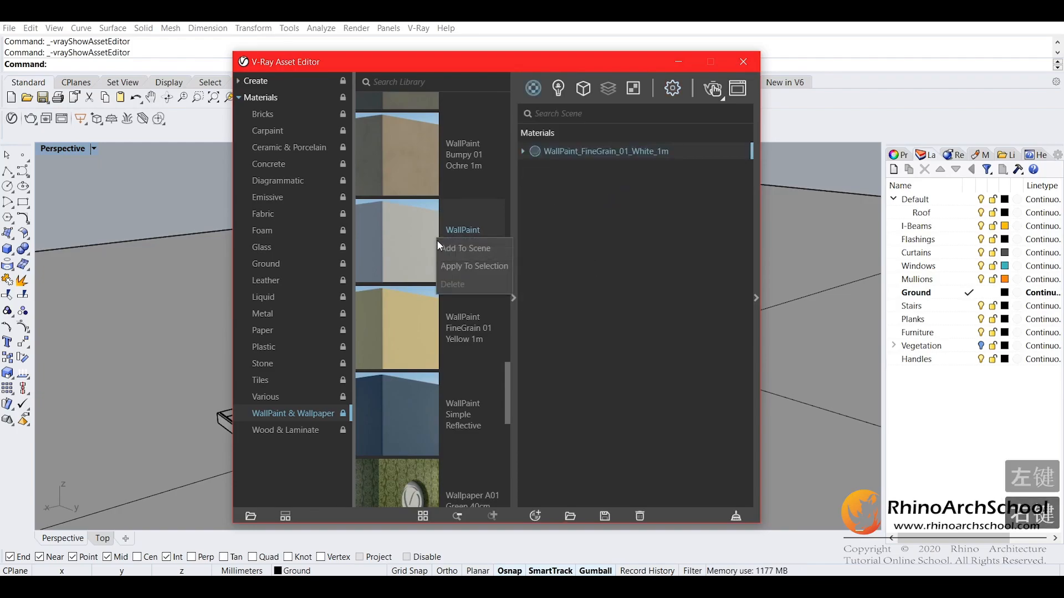
click(452, 251)
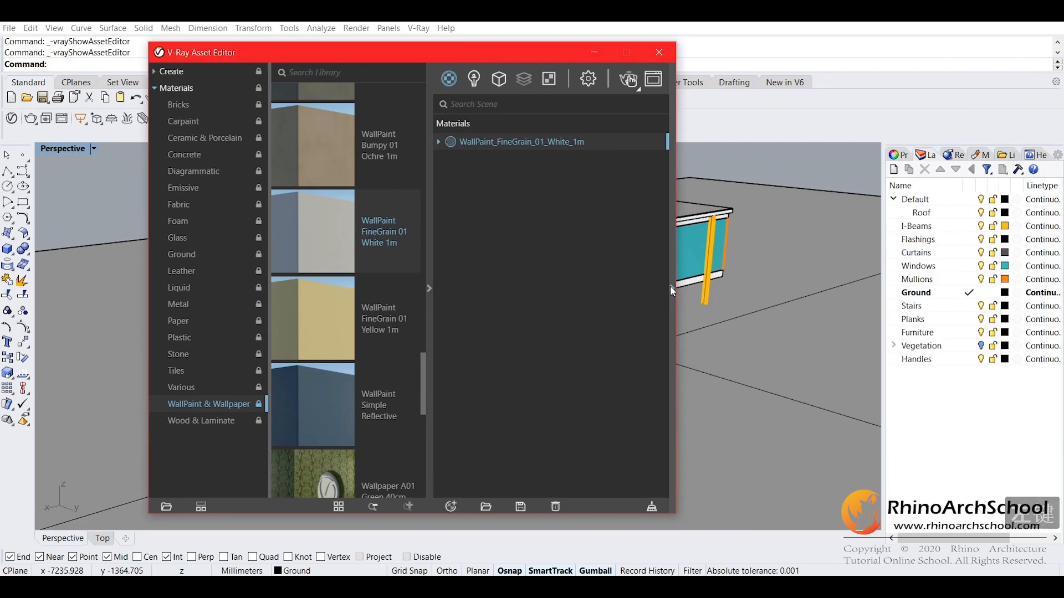
click(670, 286)
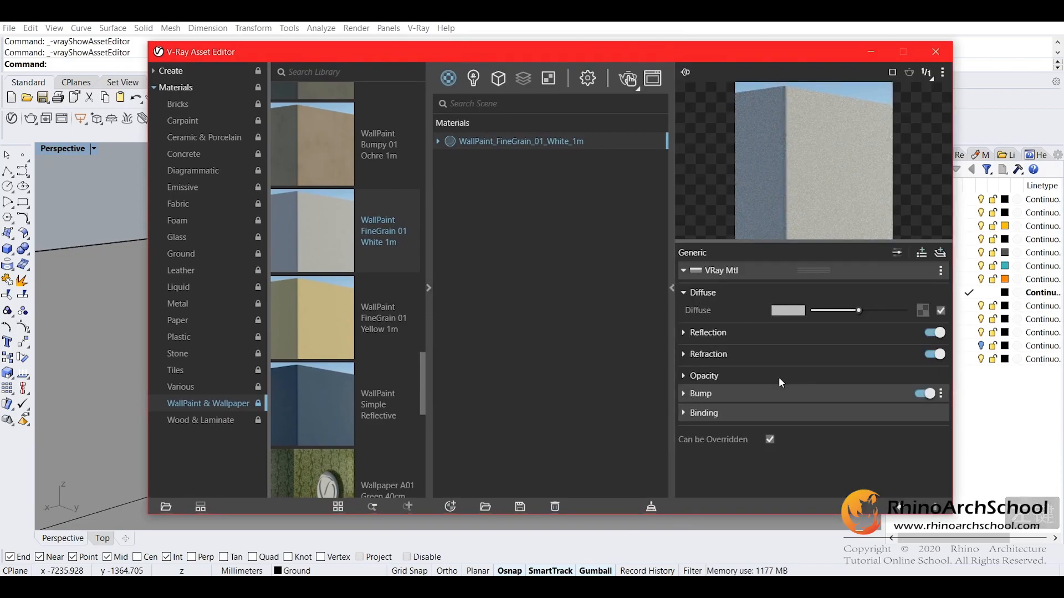
click(672, 288)
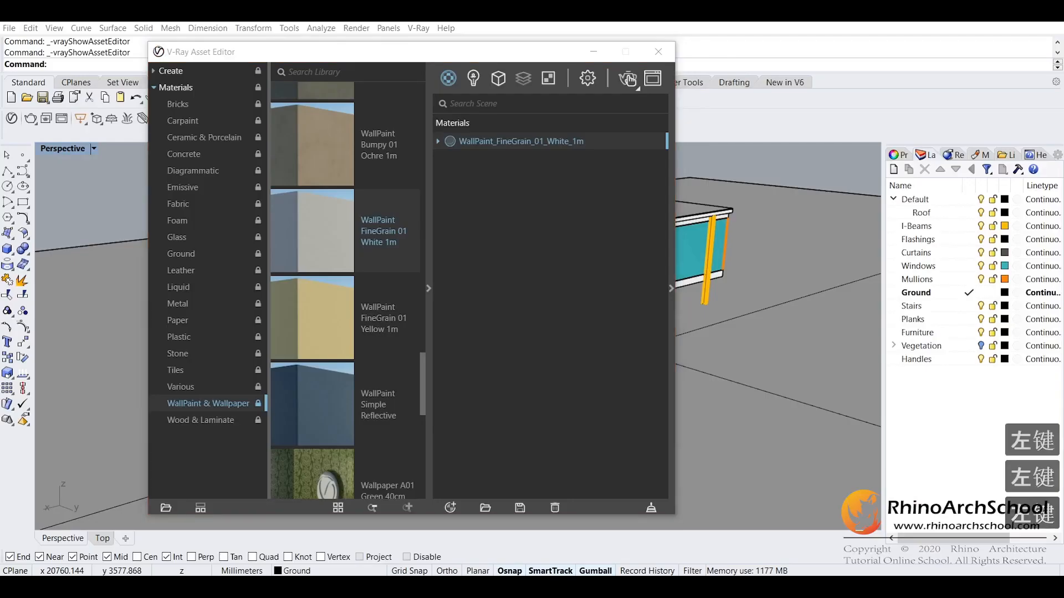
Add Wood Planks A02 100cm from the Wood & Laminate library to the scene and compare it with the reference photo
click(299, 307)
click(200, 420)
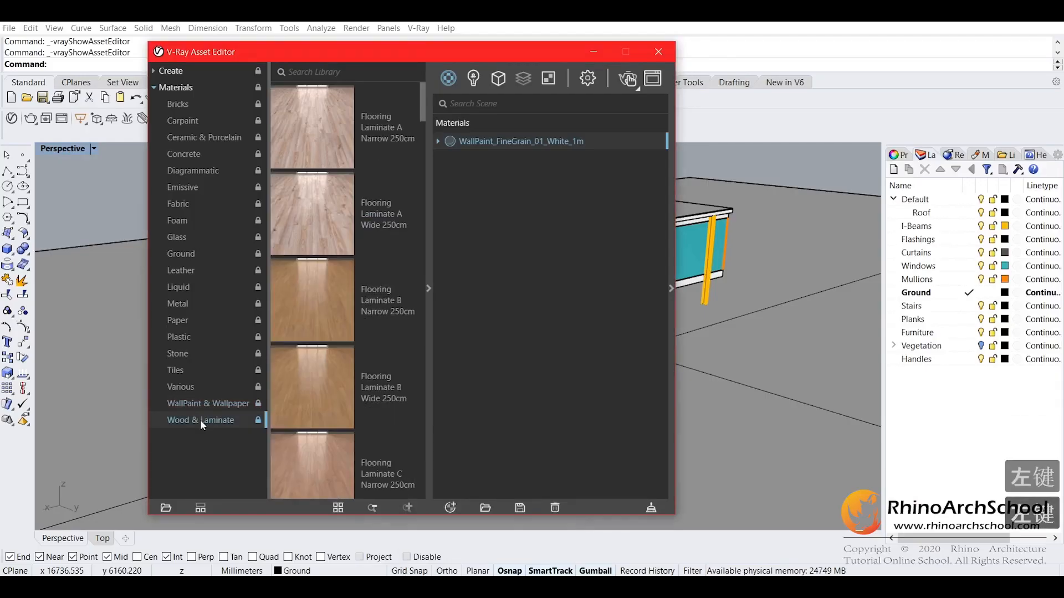
drag(425, 99, 401, 467)
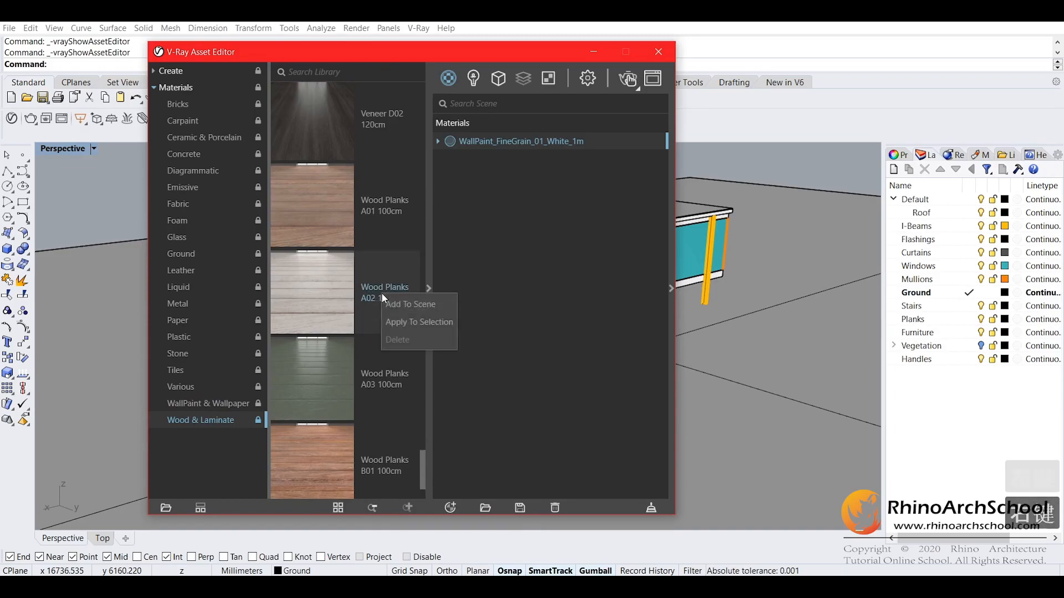
click(402, 307)
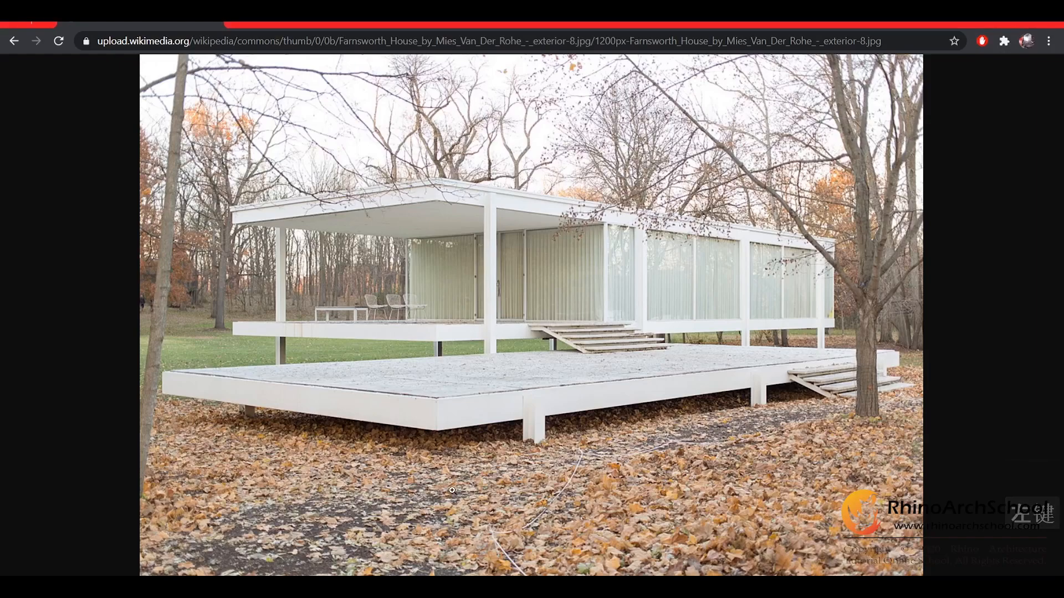
click(517, 553)
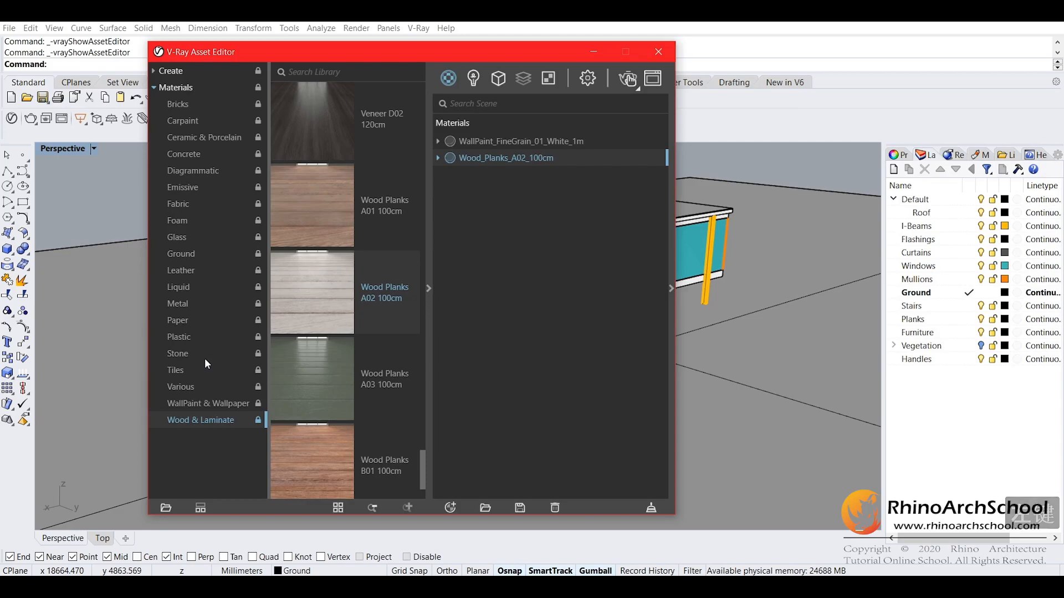
Add Glass Window Neutral from the Glass library to the scene and check the glazing in the Farnsworth House reference photo
click(181, 238)
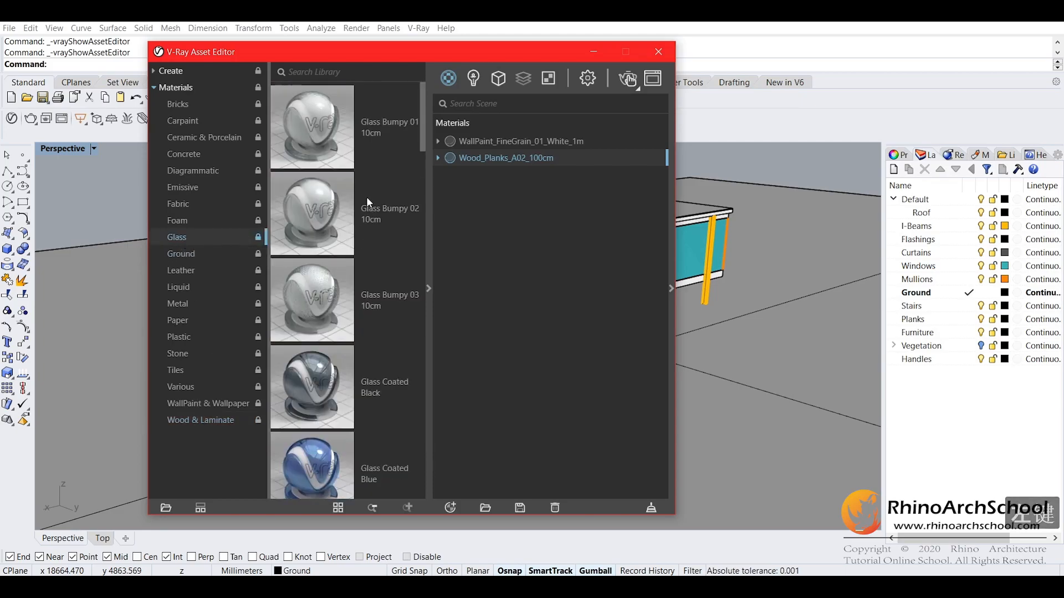
scroll(367, 197, down, 10)
scroll(359, 224, down, 10)
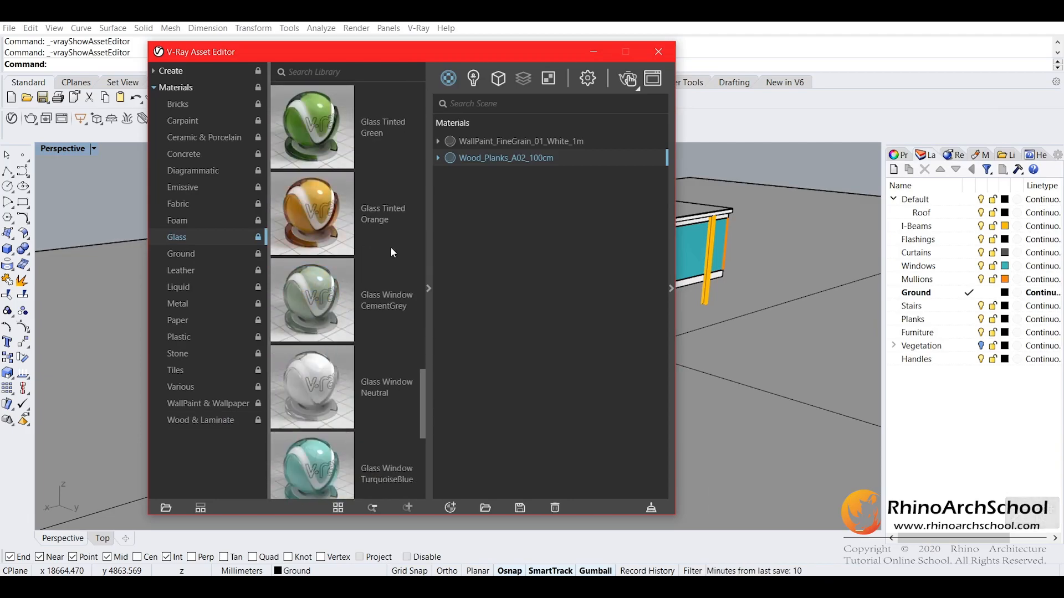
right_click(381, 376)
click(393, 379)
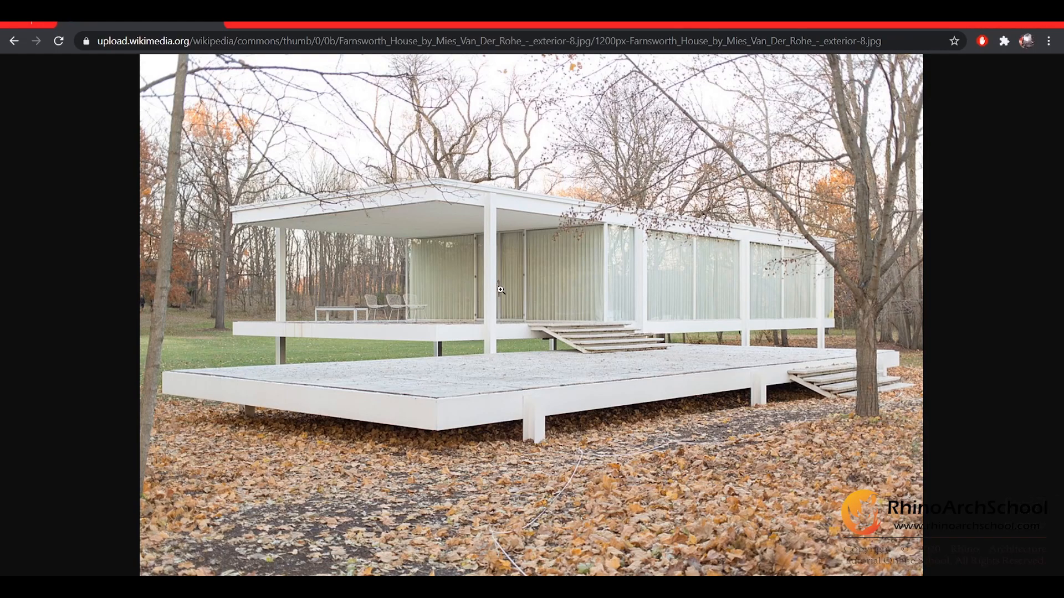
click(530, 588)
click(480, 513)
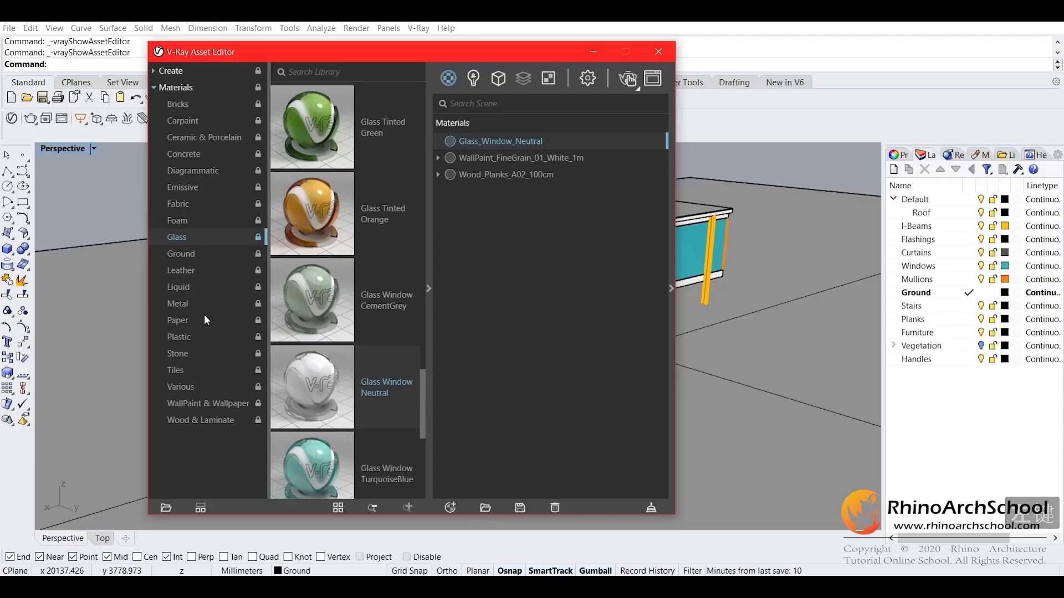
Add Aluminum Brushed 5cm from the Metal library to the scene, then collapse the library and close the V-Ray Asset Editor
click(187, 303)
scroll(374, 222, down, 5)
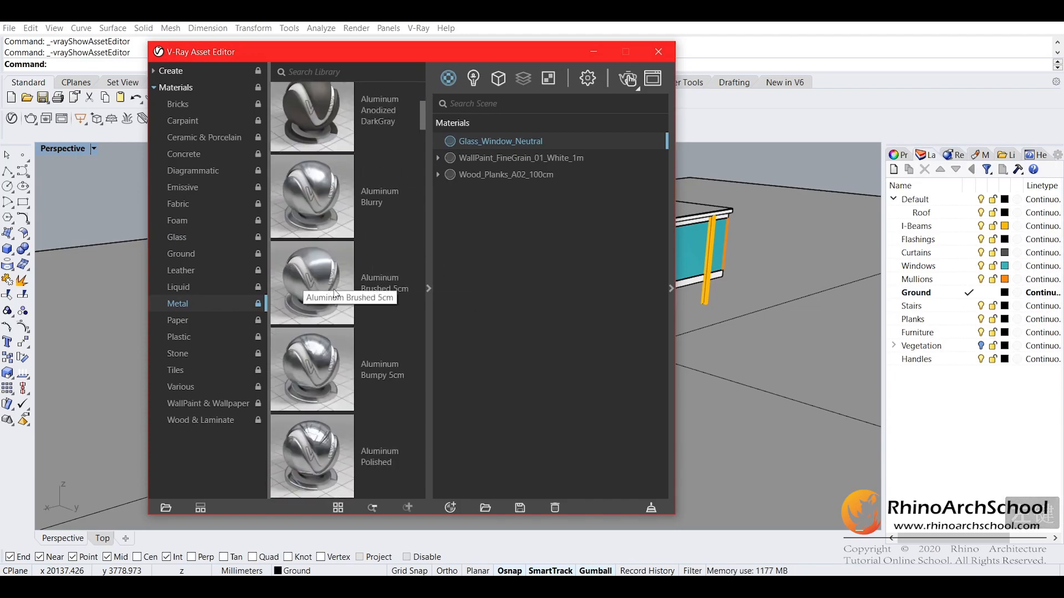
right_click(372, 282)
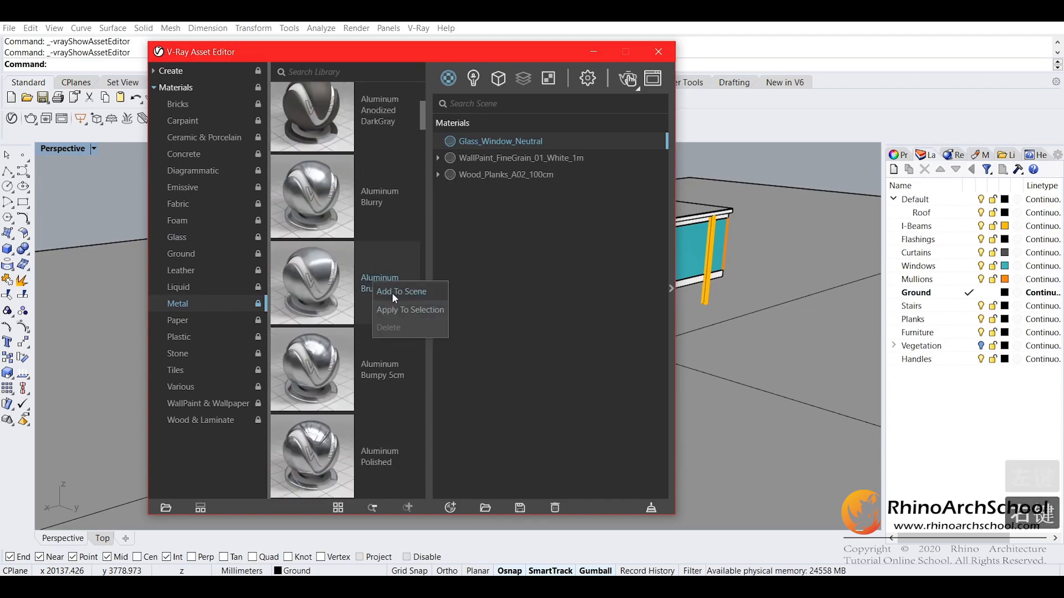
click(396, 293)
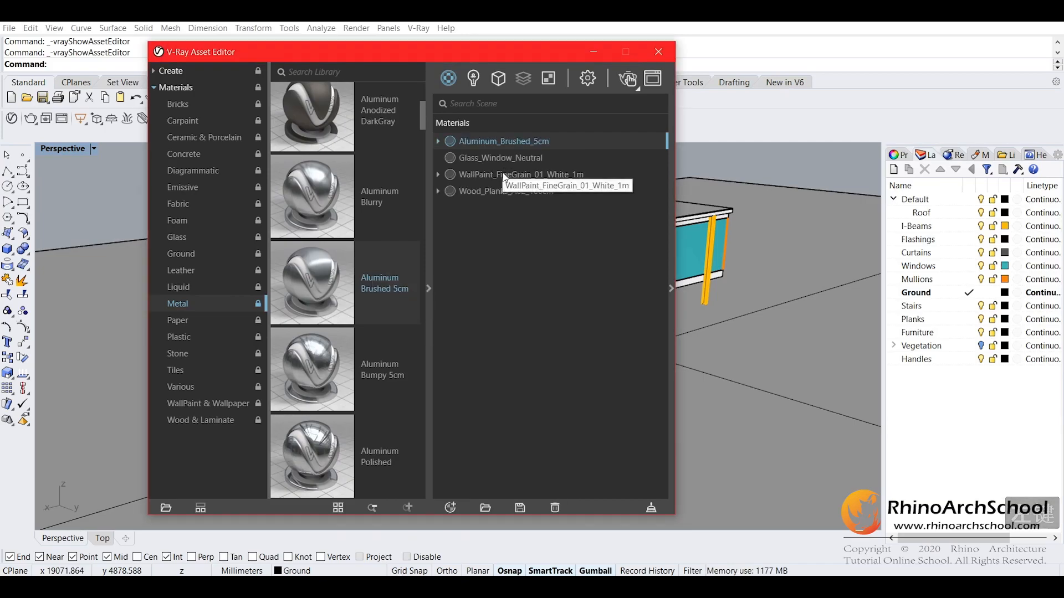
click(428, 288)
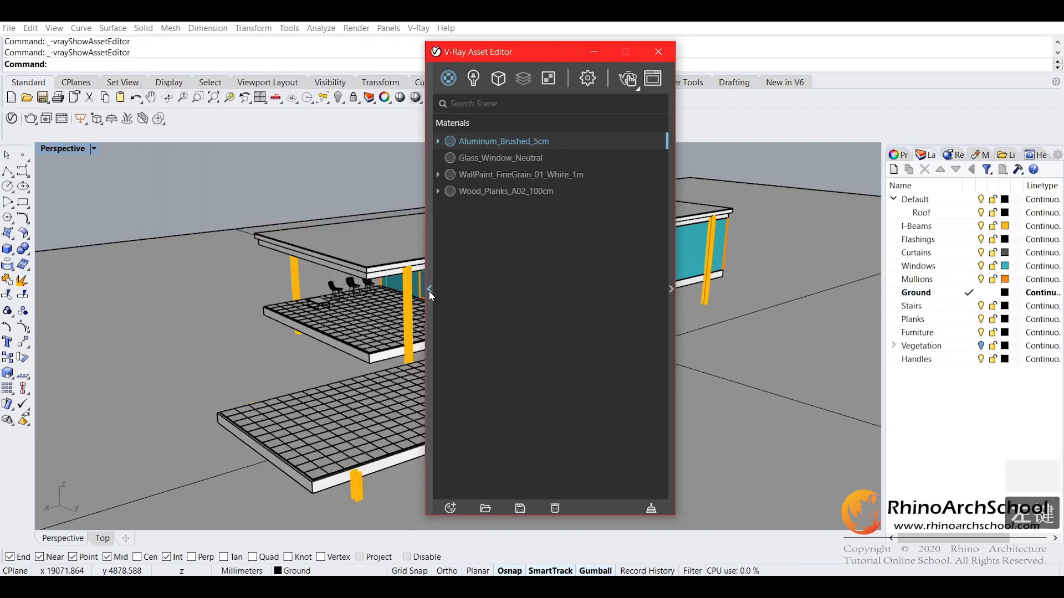
click(659, 52)
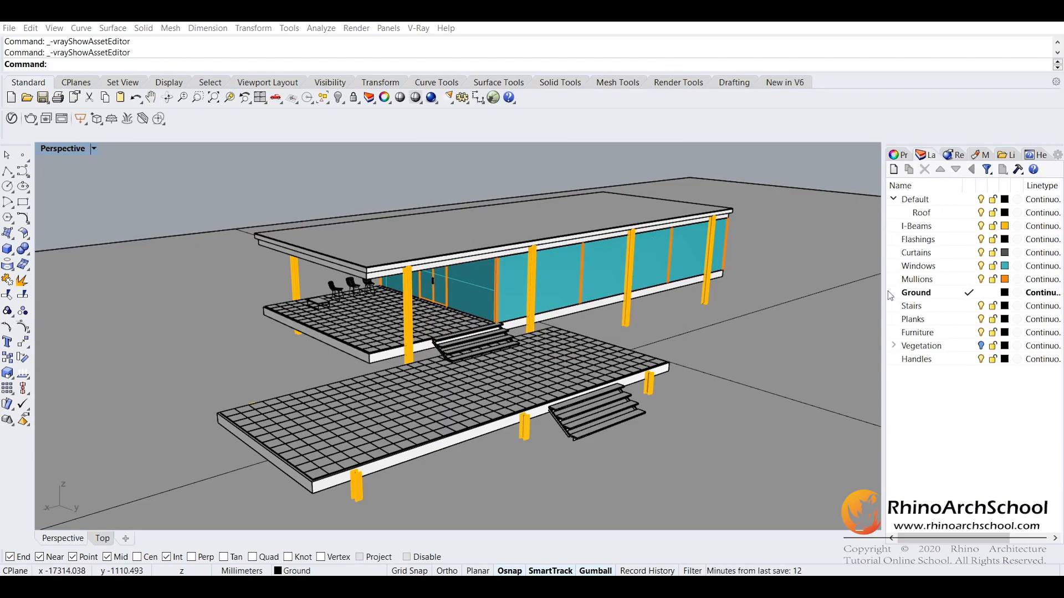
Highlight the I-Beams layer and examine the steel columns from several sides of the house
right_drag(523, 296, 443, 278)
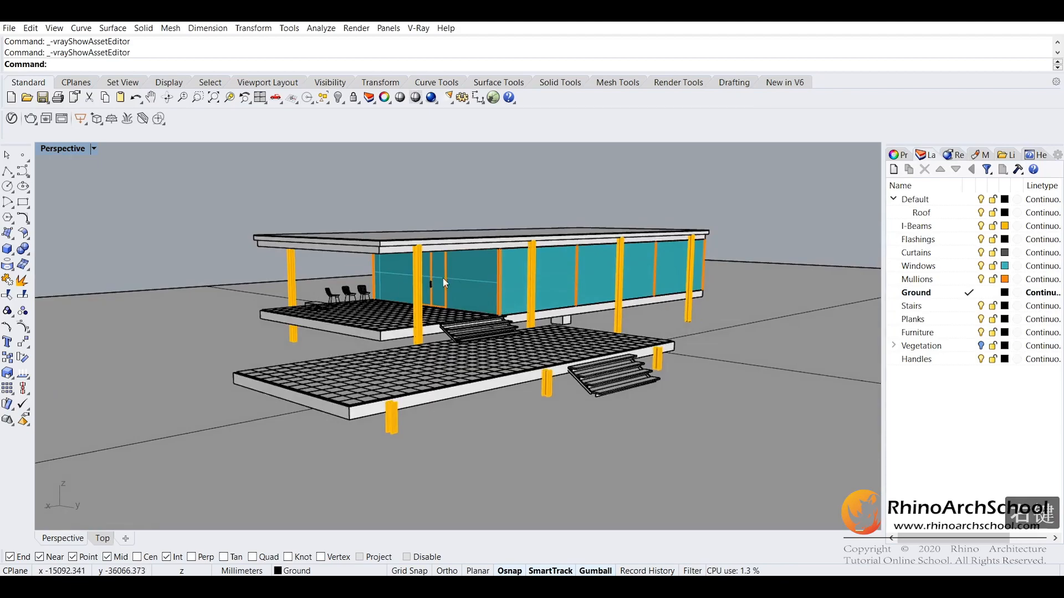
scroll(444, 278, up, 2)
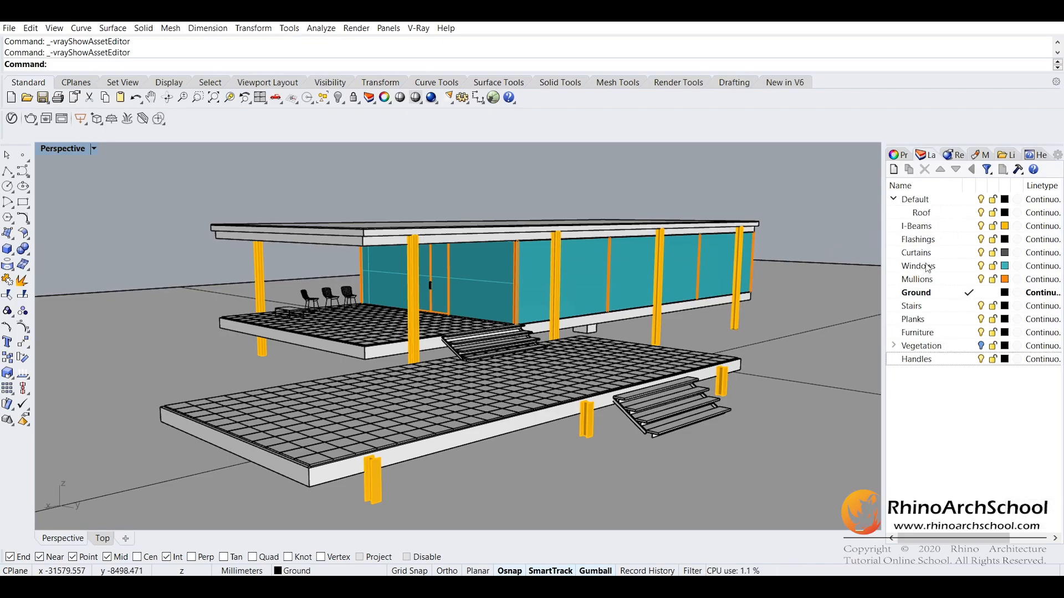
click(984, 227)
right_drag(557, 281, 534, 292)
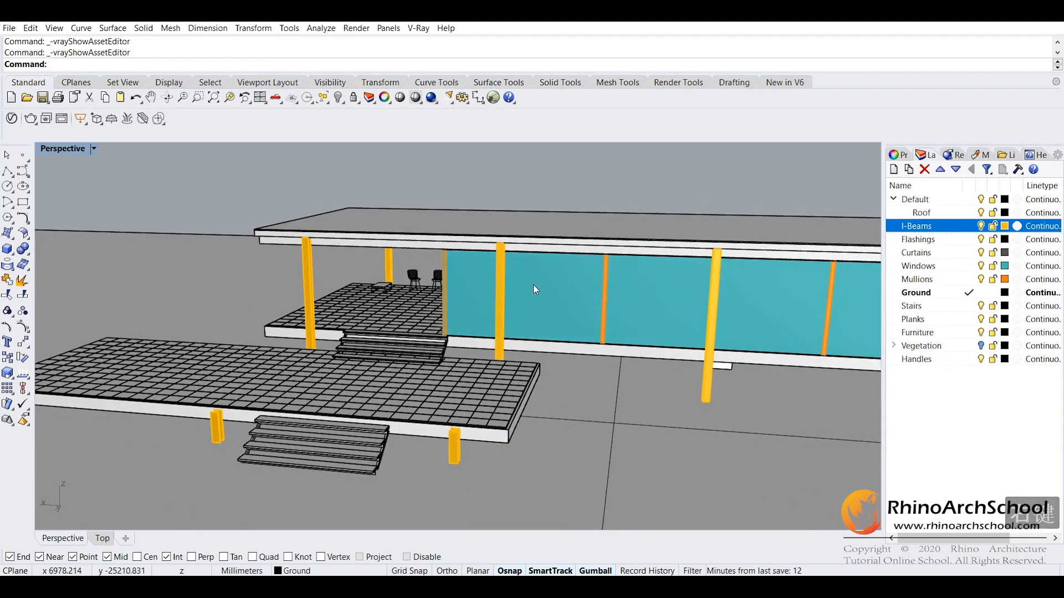
scroll(304, 294, down, 2)
scroll(465, 274, up, 2)
right_drag(517, 301, 697, 379)
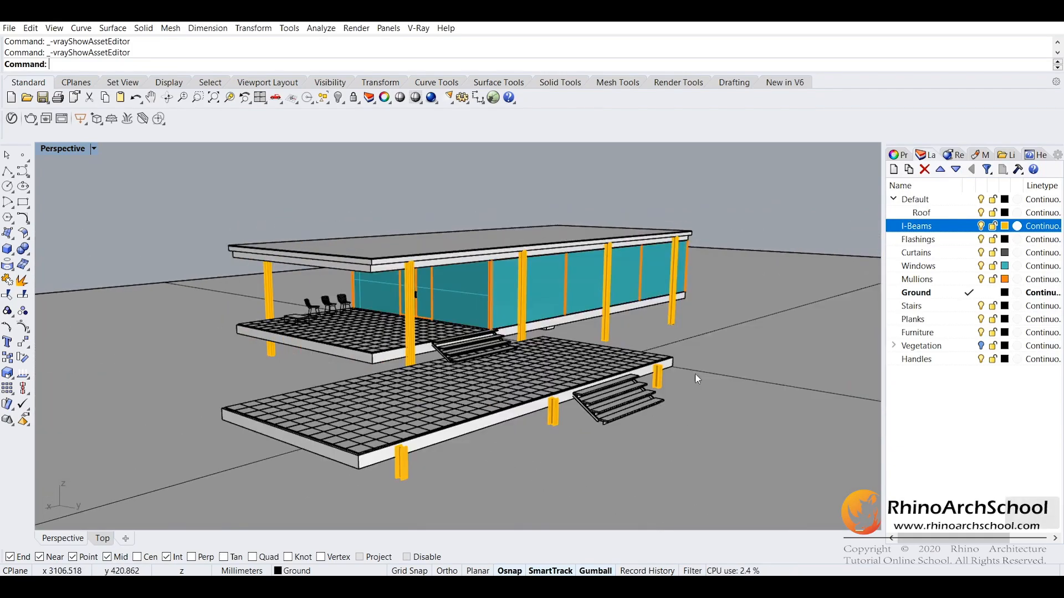
Reopen the V-Ray Asset Editor beside the model and apply WallPaint_FineGrain_01_White_1m to the I-Beams layer
click(418, 28)
click(438, 41)
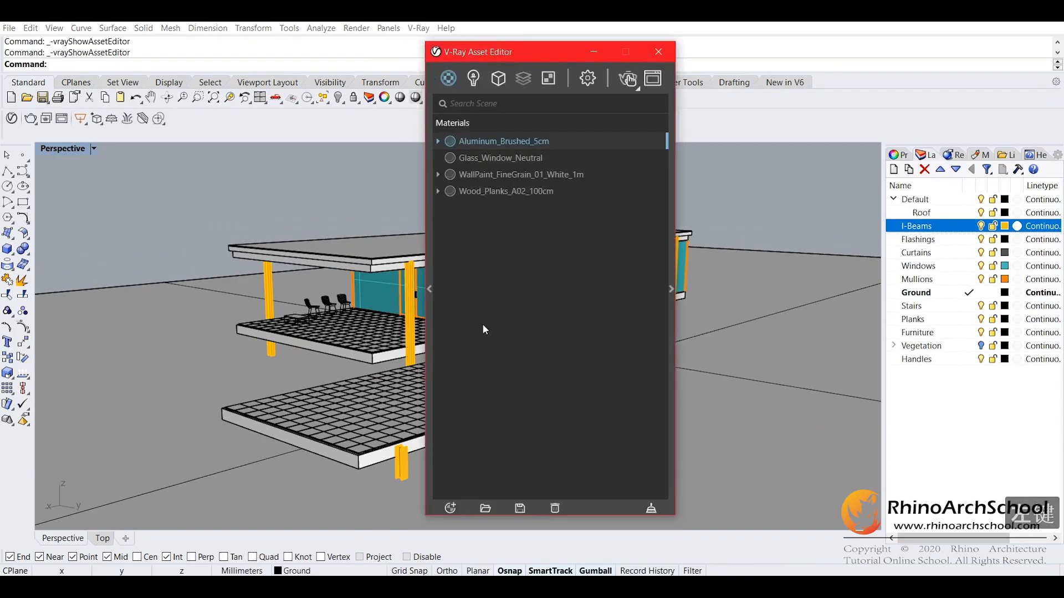
drag(498, 55, 689, 45)
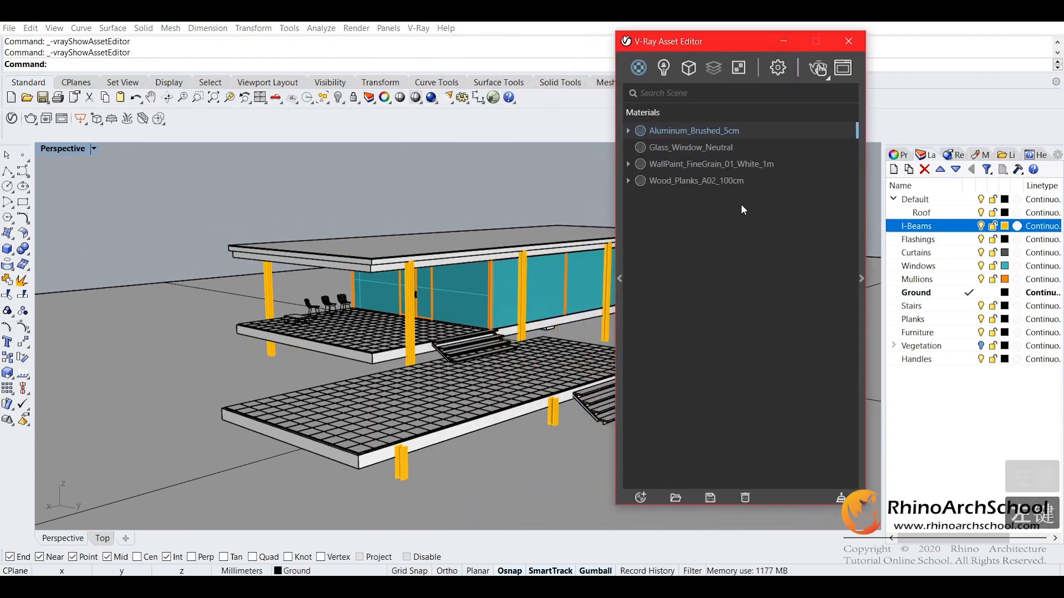
right_click(665, 163)
mouse_move(720, 208)
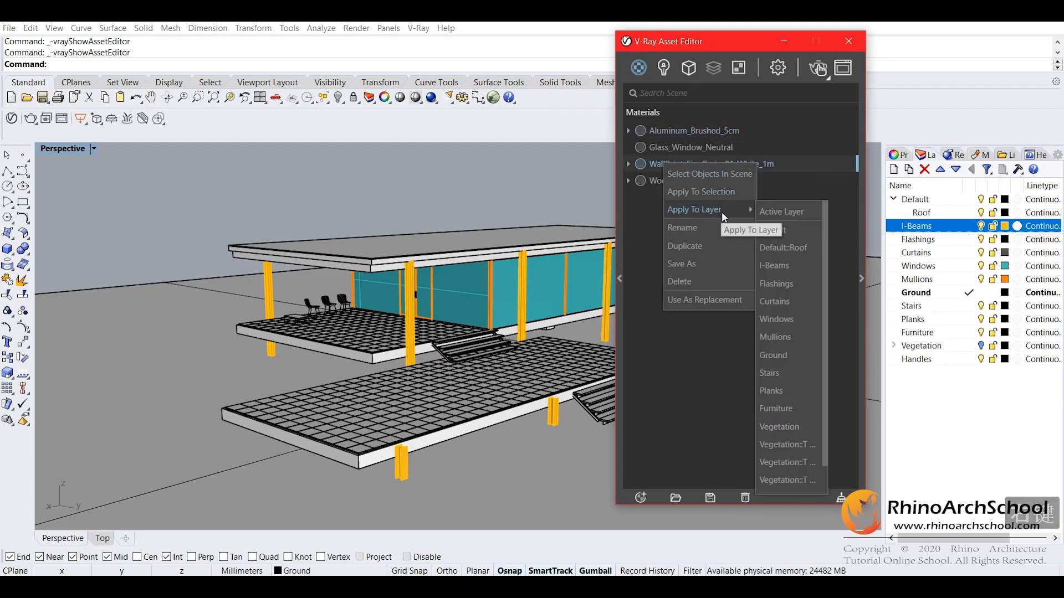
click(791, 264)
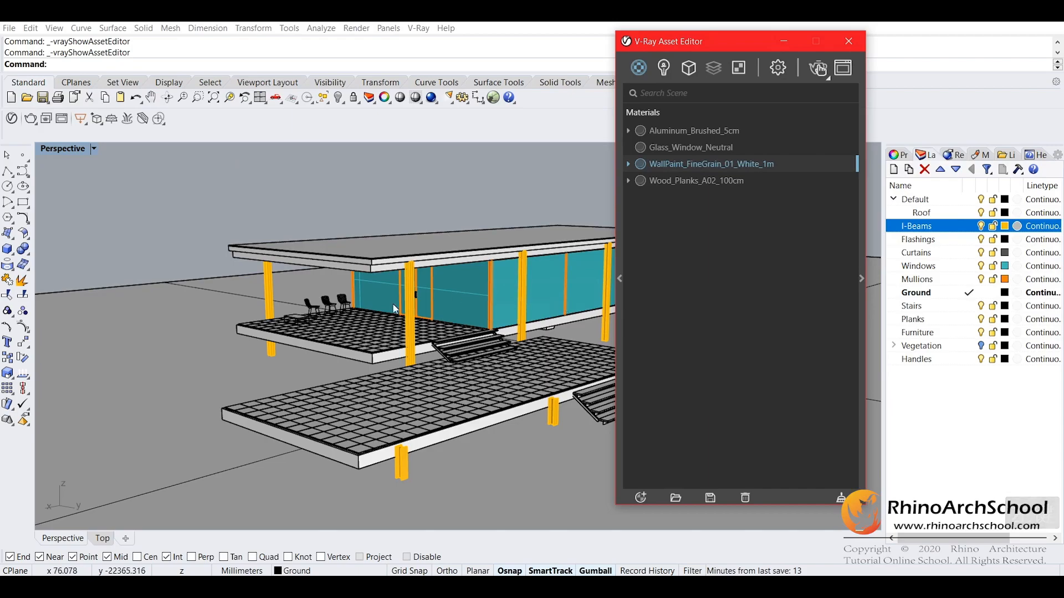
Select the column beside the upper stairs and examine the I-beams up close and from an overview
scroll(394, 308, up, 5)
scroll(426, 212, down, 2)
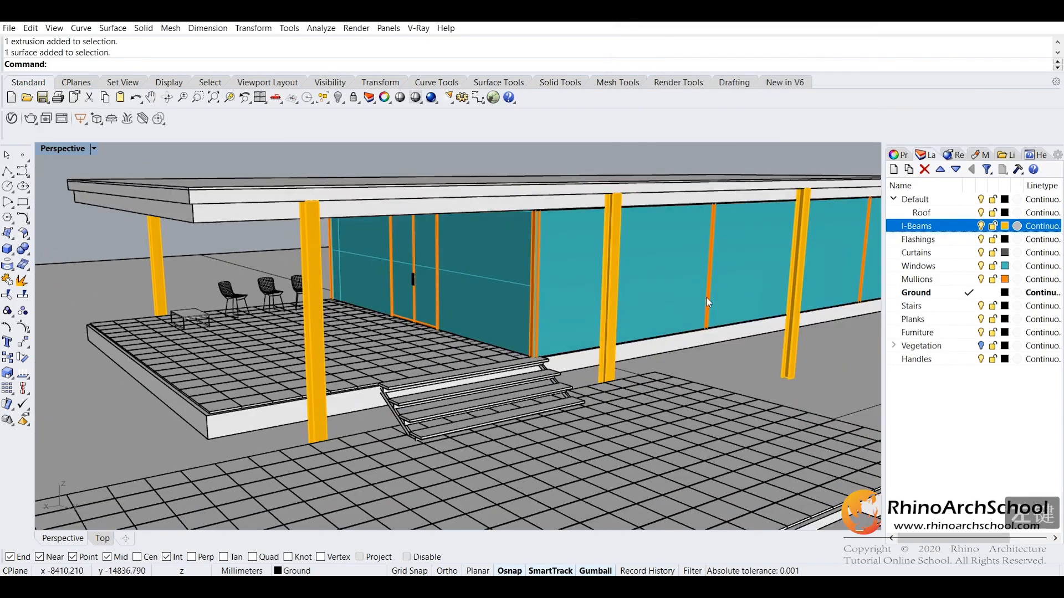
click(611, 276)
right_drag(611, 276, 597, 244)
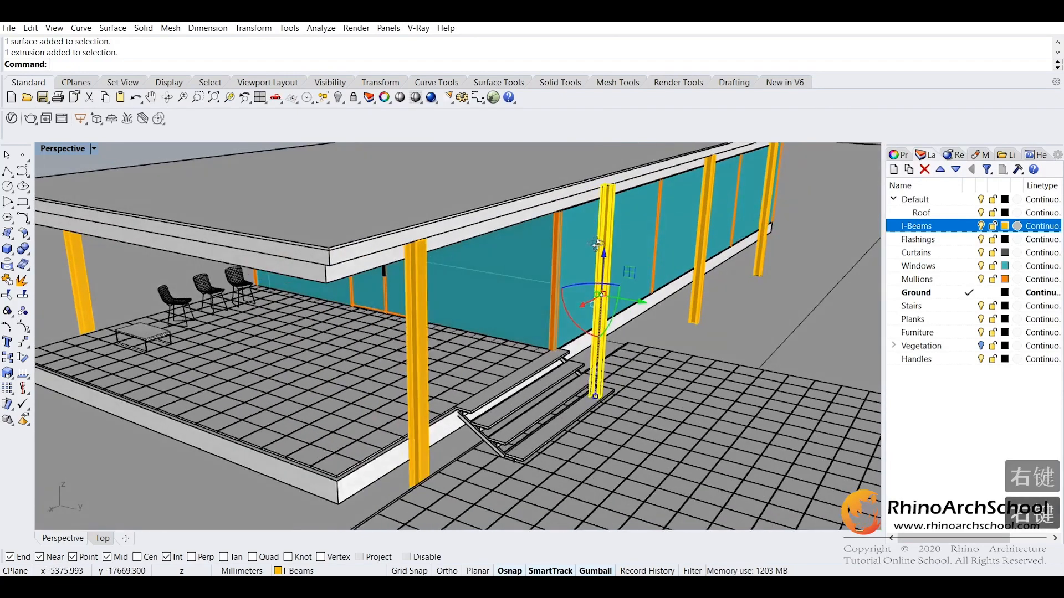
scroll(596, 244, down, 3)
scroll(418, 253, down, 3)
scroll(414, 244, up, 2)
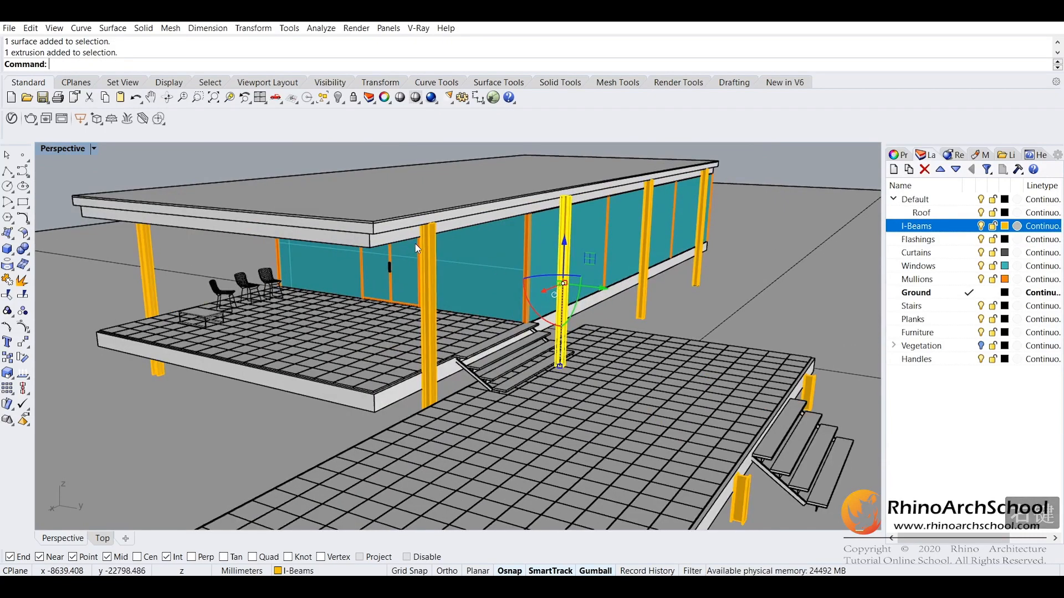
right_drag(613, 307, 542, 340)
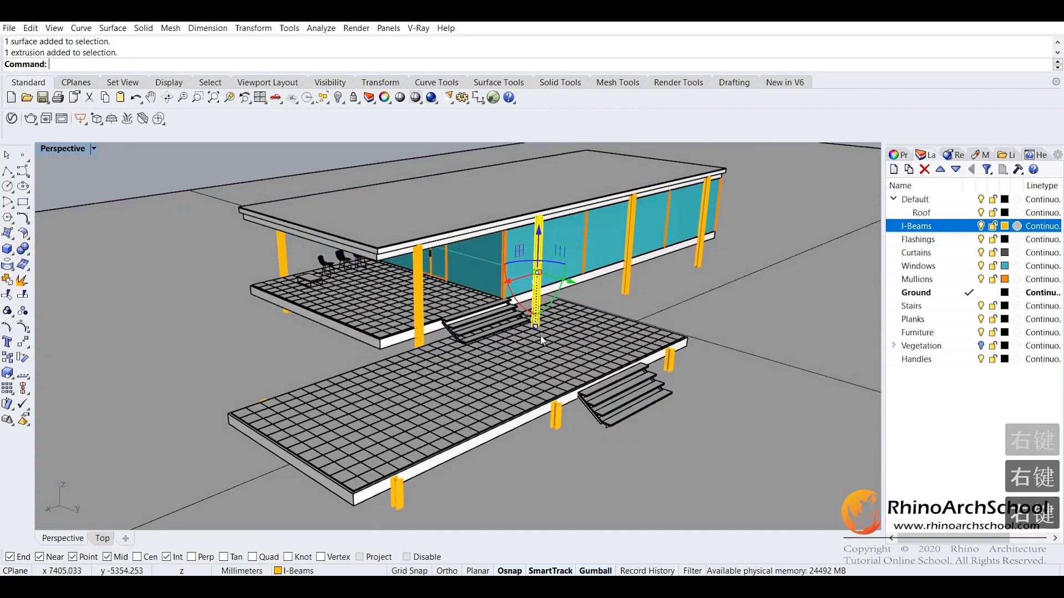
scroll(455, 481, up, 3)
Highlight the Planks layer and review the previews and settings of the wood planks, wall paint and window glass materials
click(914, 320)
click(419, 28)
click(438, 40)
click(675, 183)
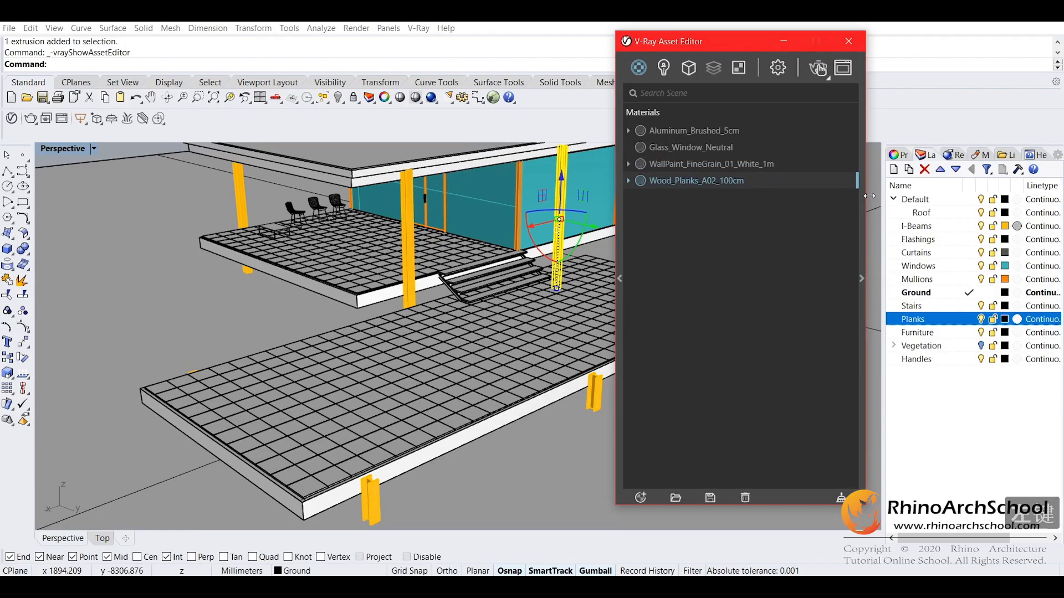
click(862, 277)
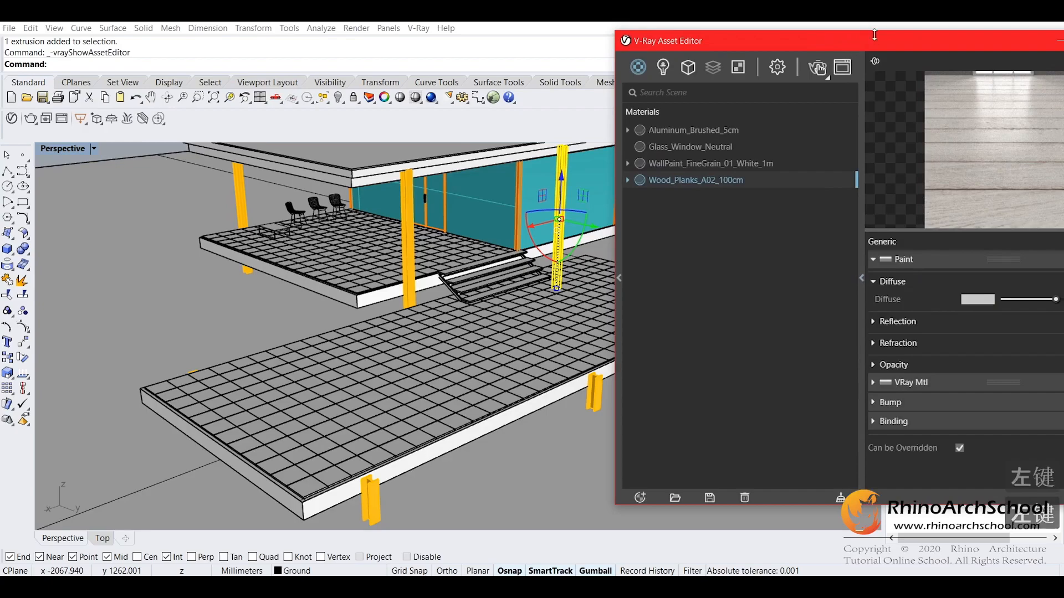
drag(874, 34, 500, 48)
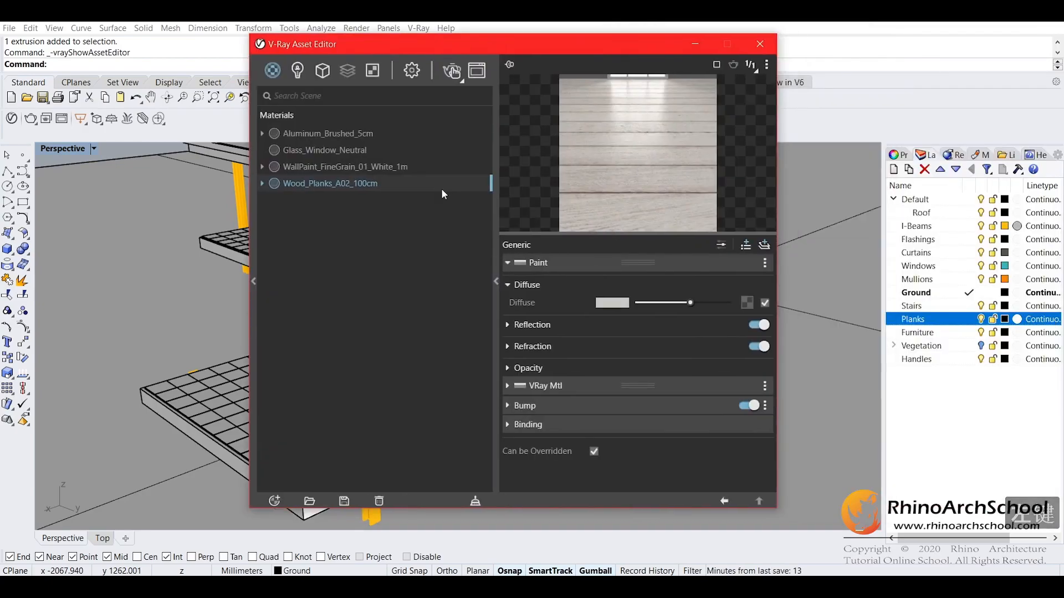
click(418, 166)
click(414, 151)
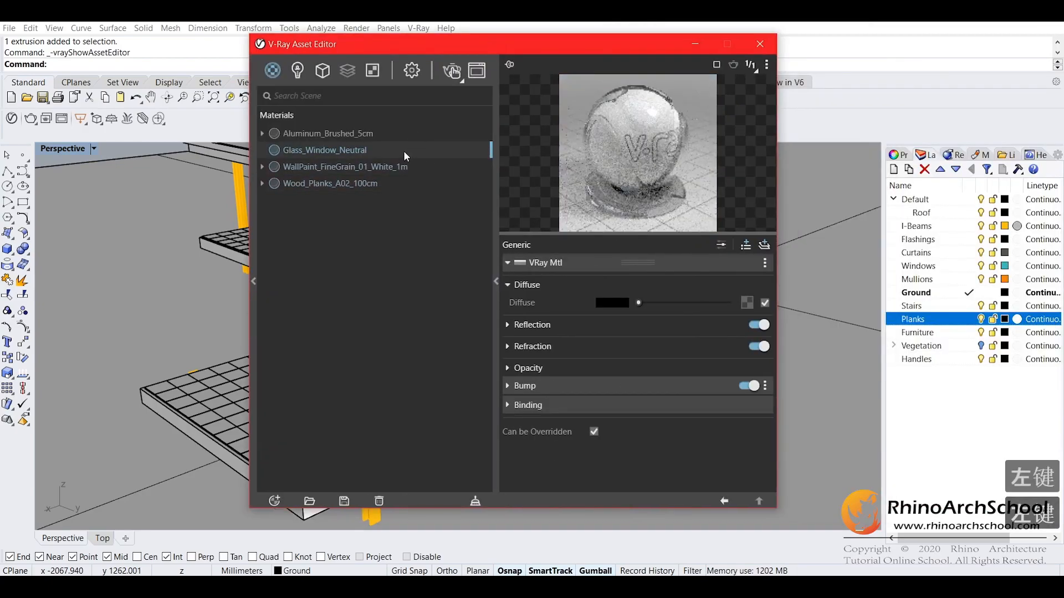
Apply Wood_Planks_A02_100cm to the Planks layer and close the V-Ray Asset Editor
click(377, 185)
right_click(370, 185)
mouse_move(428, 232)
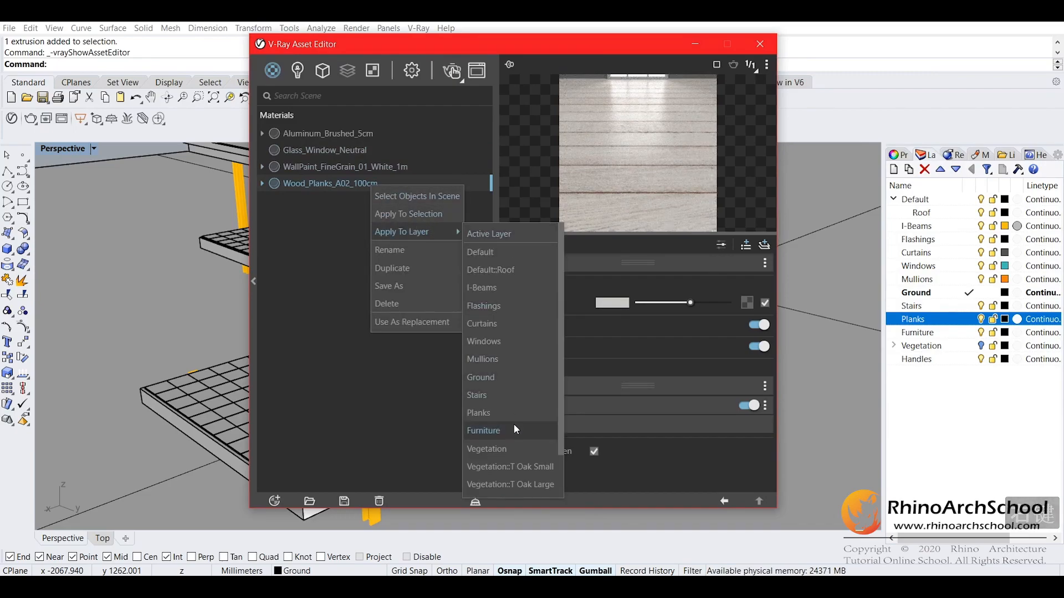
click(499, 415)
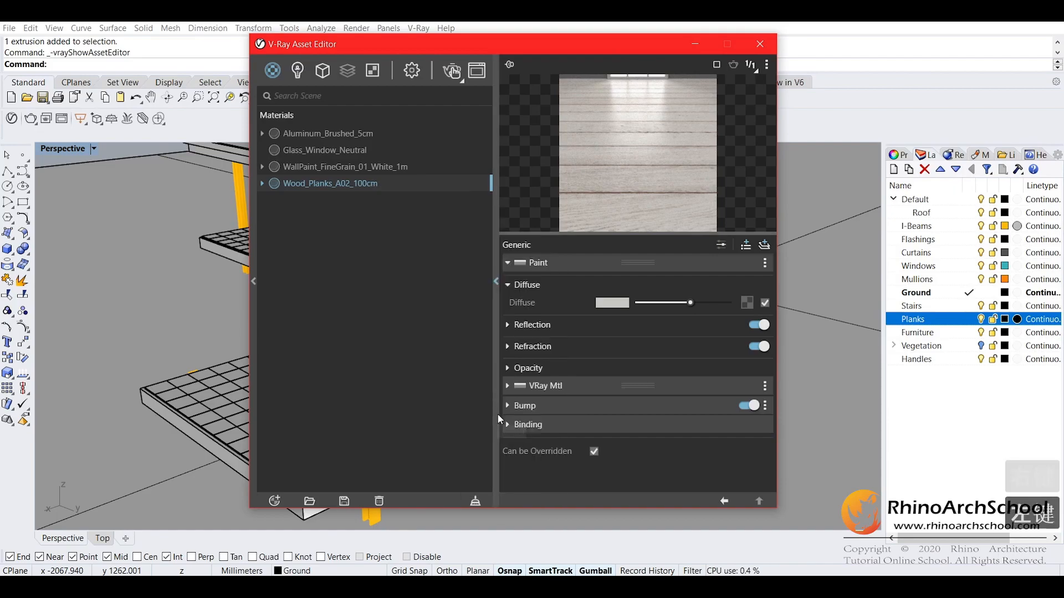
click(761, 44)
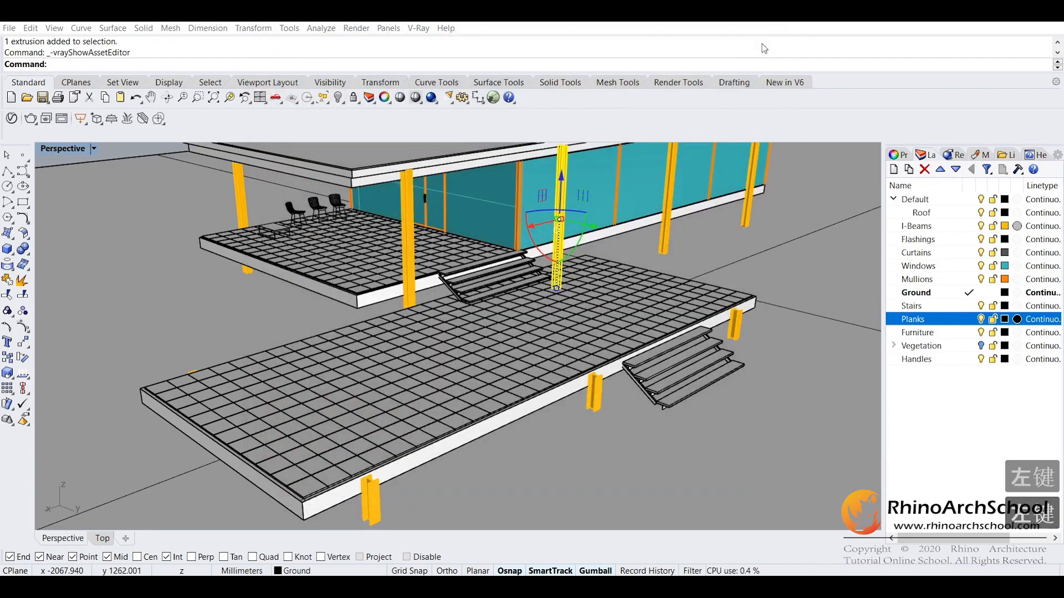
Deselect the column and switch the Perspective viewport to the Rendered display mode
right_drag(436, 239, 436, 234)
click(185, 162)
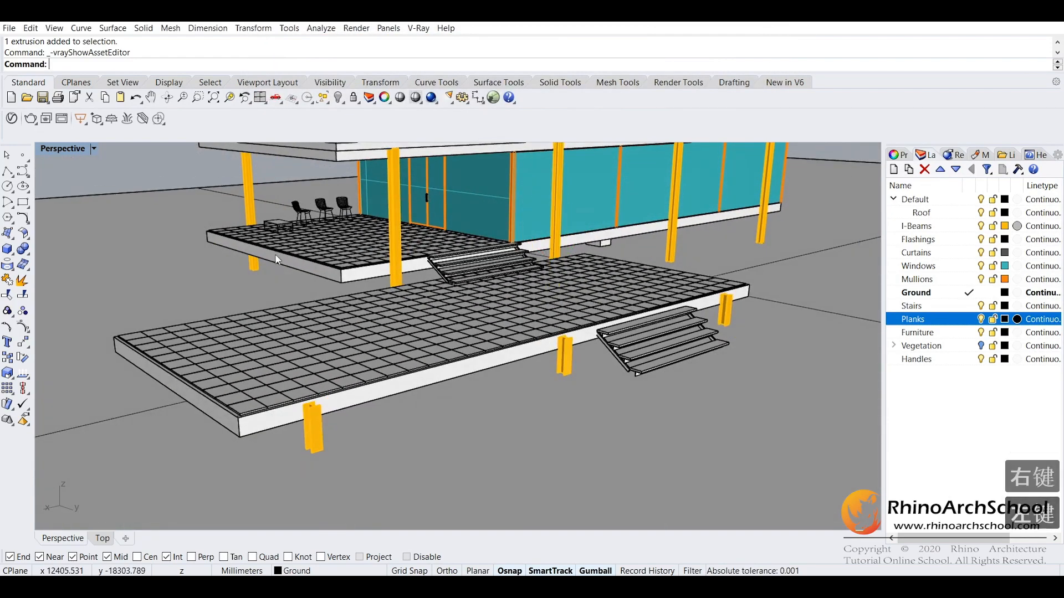
click(94, 150)
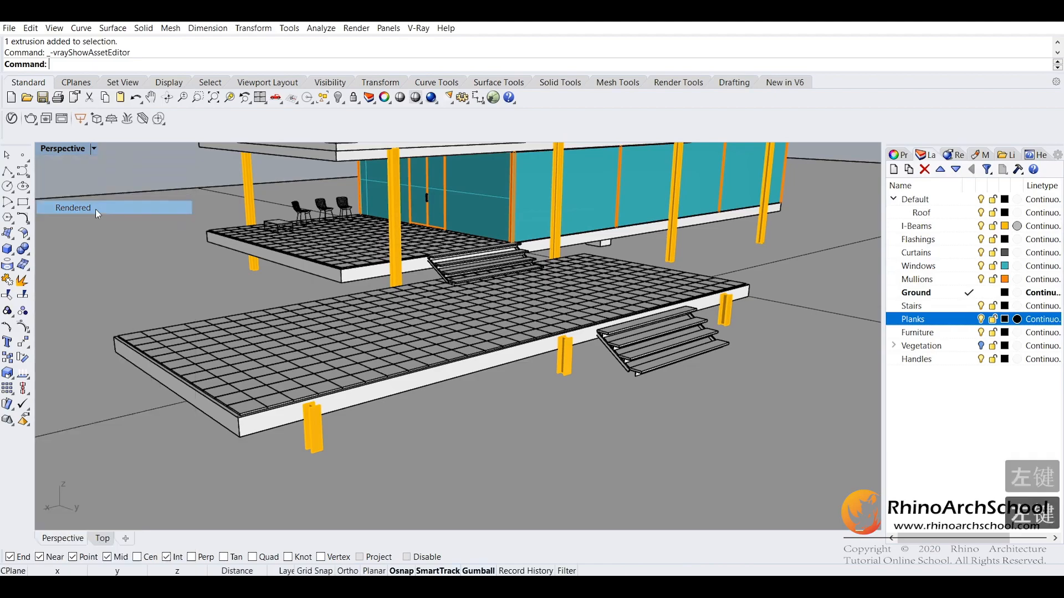
click(95, 208)
Examine how the wood material covers the planks of both decks from several angles
right_drag(495, 302, 593, 346)
scroll(559, 291, down, 4)
scroll(714, 395, up, 5)
right_drag(715, 393, 570, 323)
scroll(629, 365, down, 7)
scroll(574, 327, down, 3)
scroll(510, 222, up, 8)
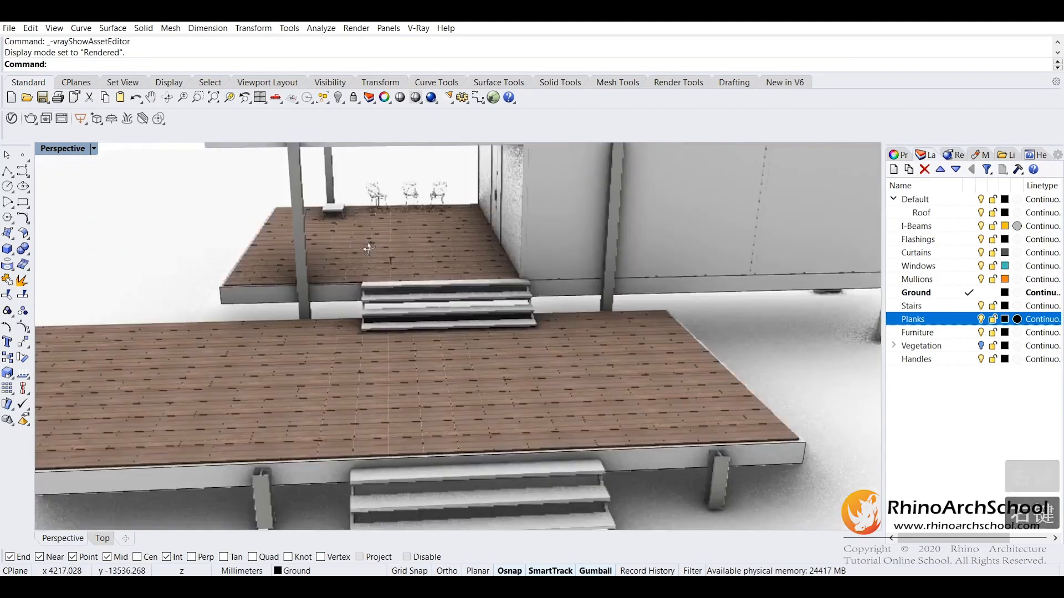
scroll(437, 252, down, 5)
Inspect the wood grain and plank joints of the deck texture up close, and return to an overview of the lower deck
right_drag(368, 248, 532, 366)
scroll(541, 400, up, 7)
scroll(516, 314, up, 4)
scroll(518, 313, up, 6)
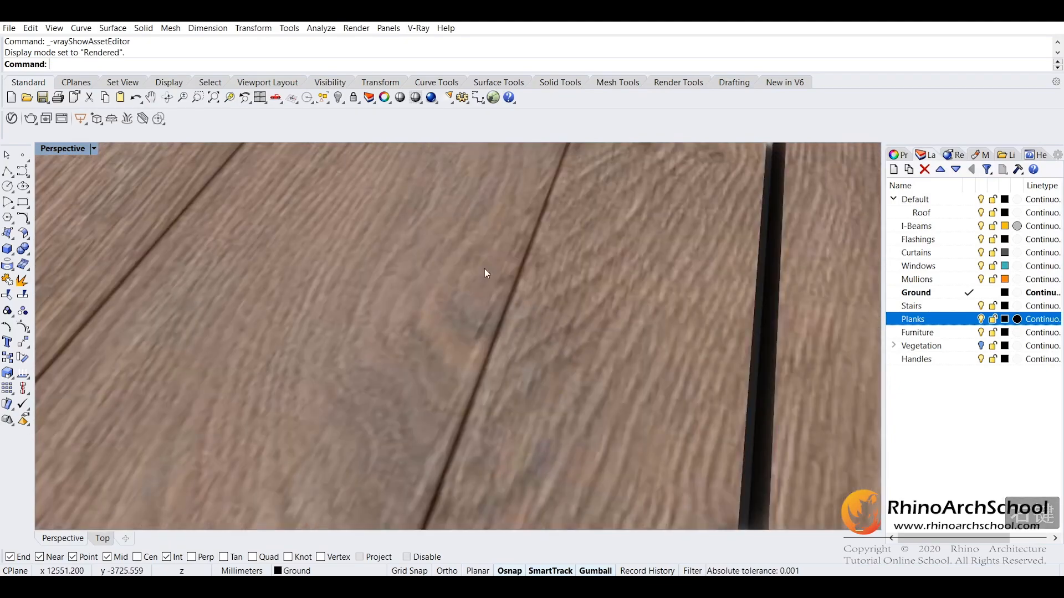
scroll(521, 265, down, 5)
scroll(512, 263, up, 5)
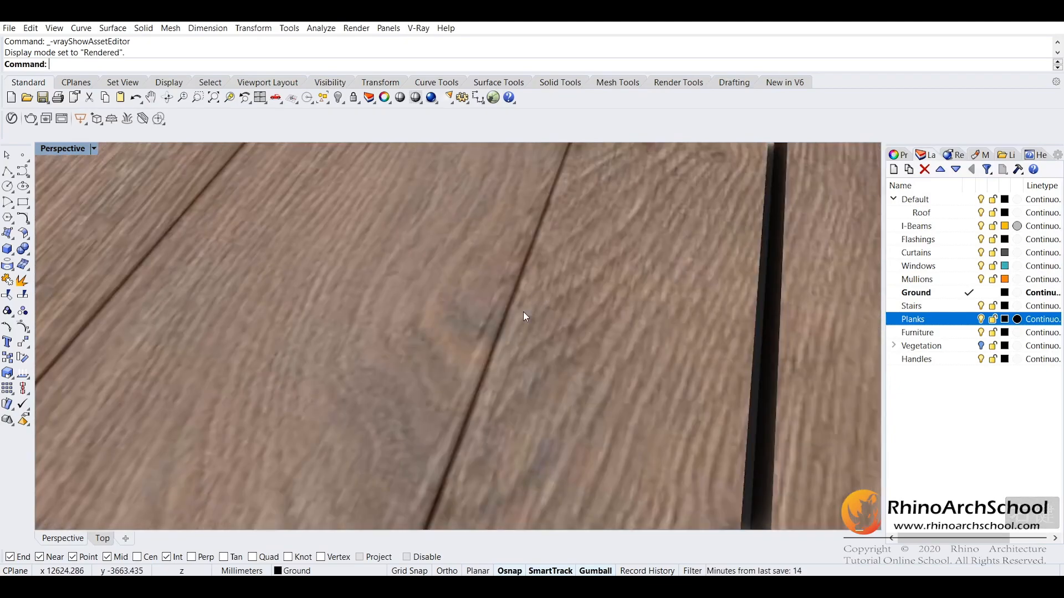
scroll(484, 279, down, 10)
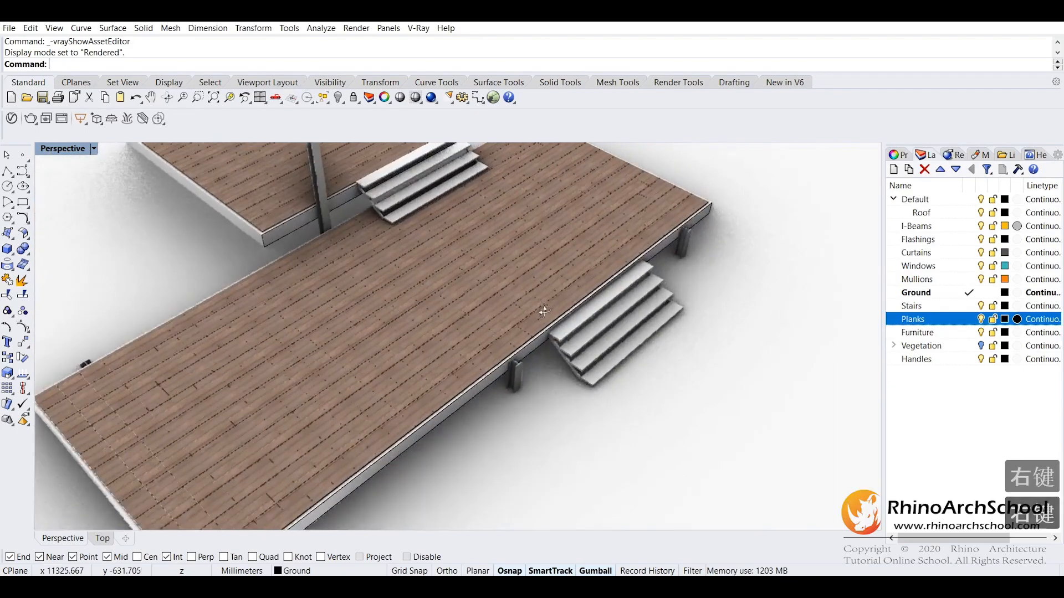
scroll(411, 257, up, 2)
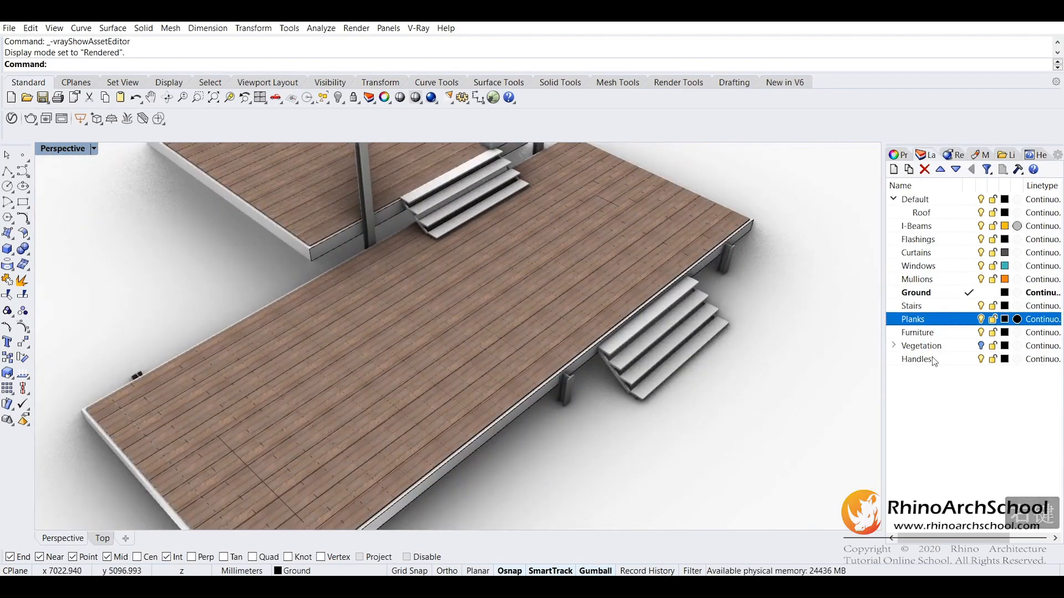
Make Planks the current layer and lock every other layer, including Ground
click(953, 360)
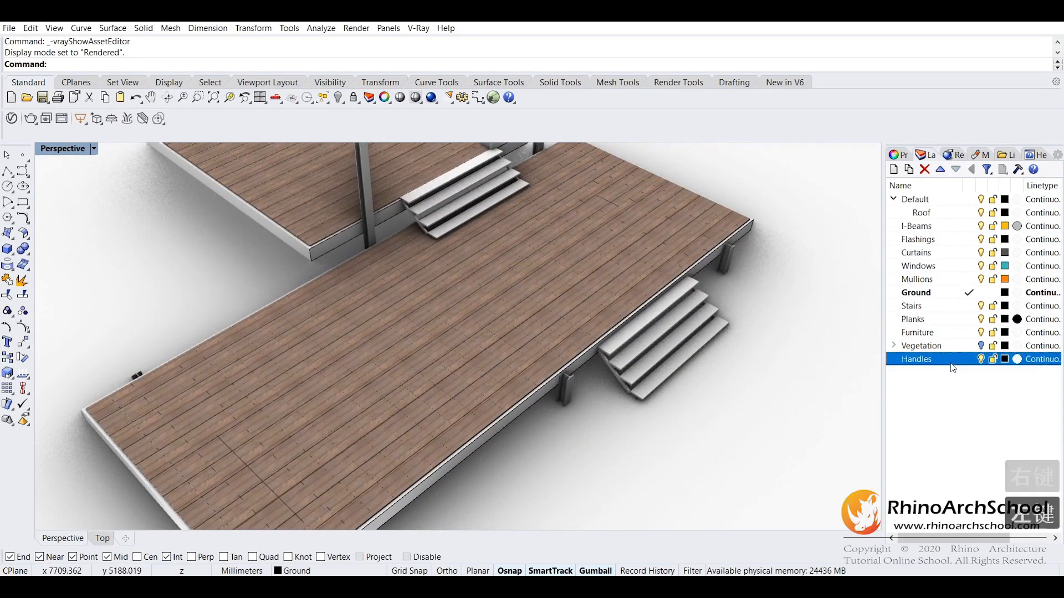
shift+click(931, 200)
click(991, 203)
click(971, 320)
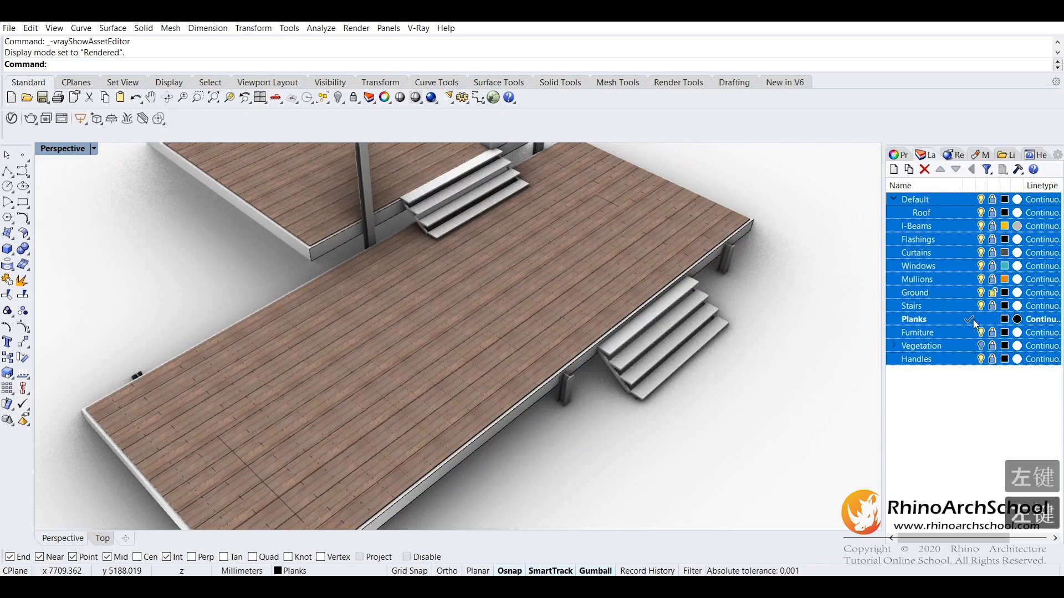
click(982, 398)
click(993, 298)
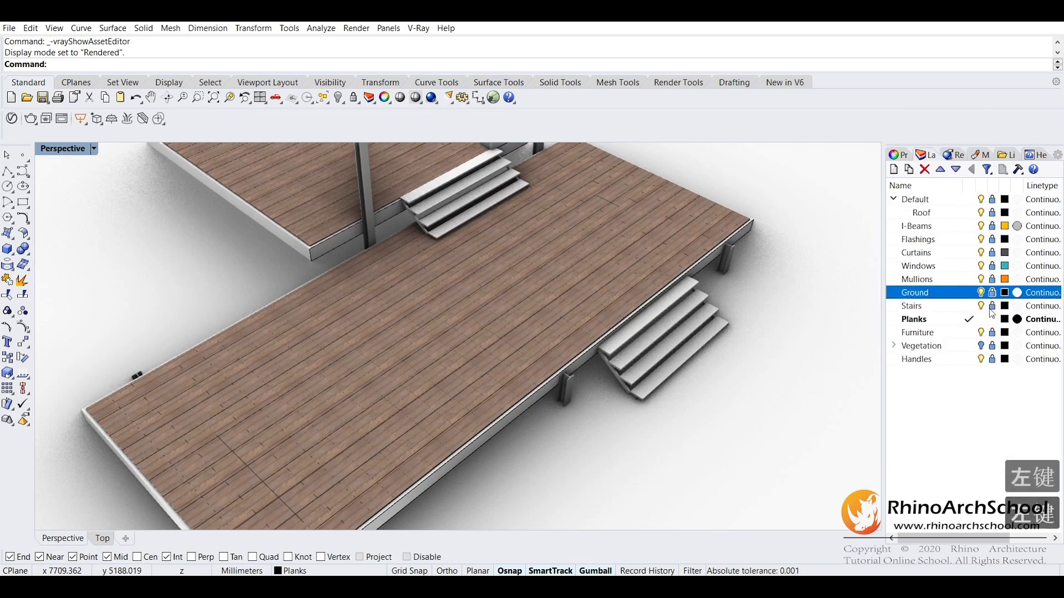
Select everything on the unlocked Planks layer and open the texture mapping properties of the selection
key(ctrl+a)
right_drag(636, 332, 700, 385)
scroll(701, 385, up, 3)
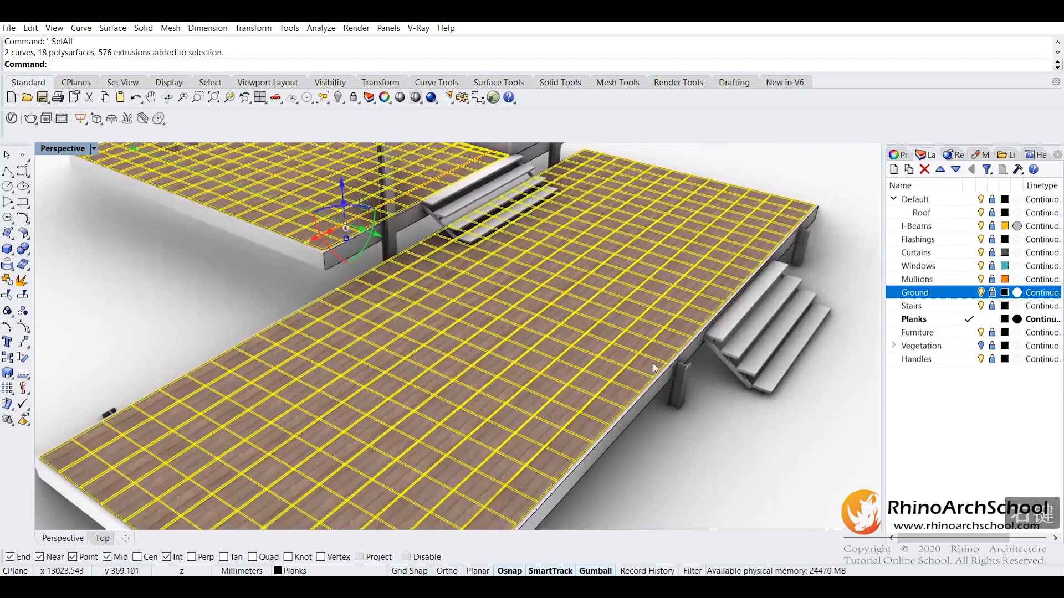
scroll(543, 353, up, 2)
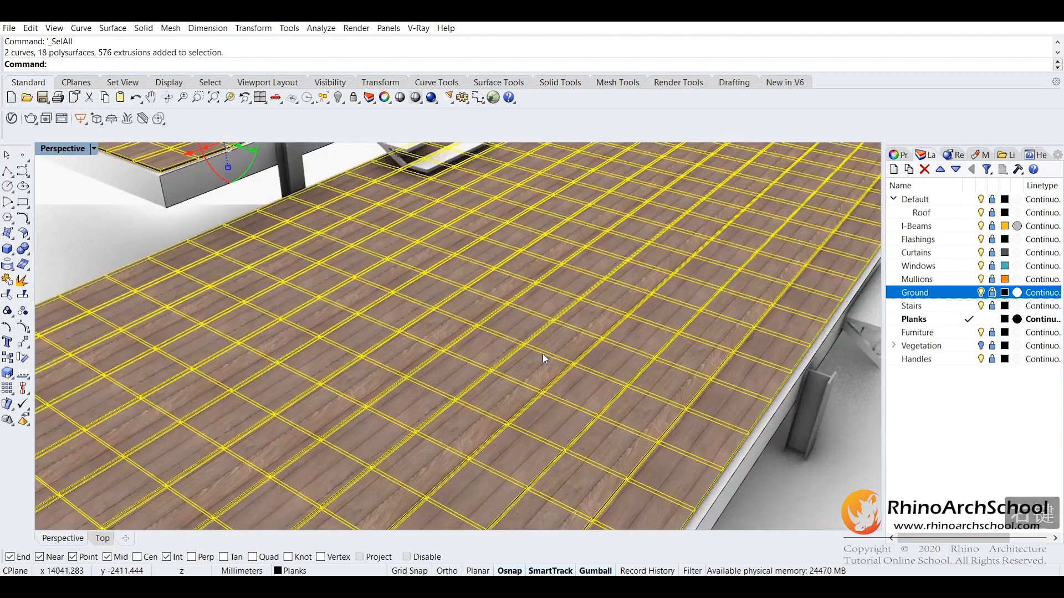
click(897, 154)
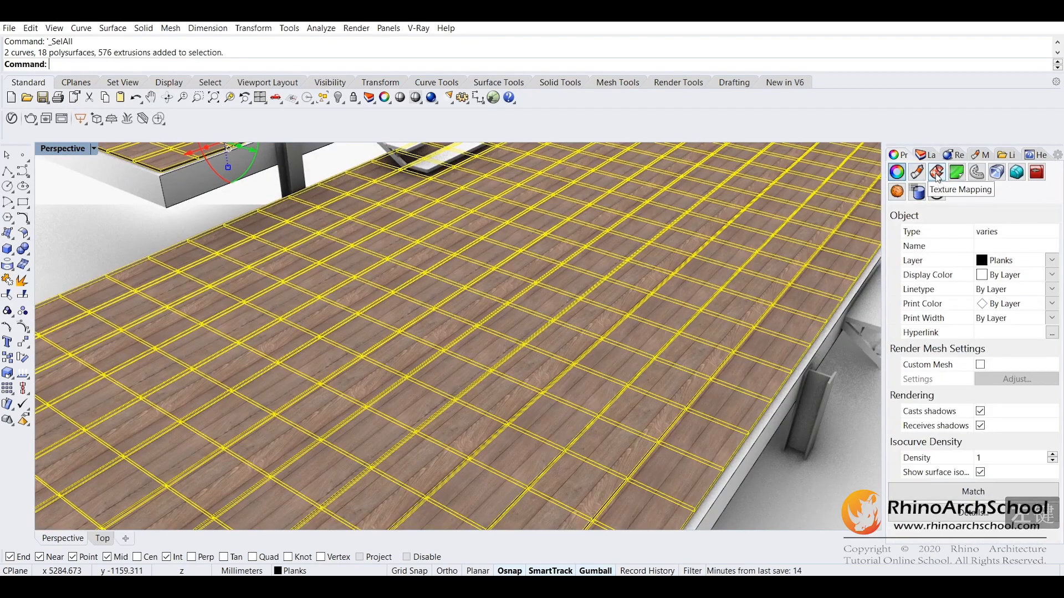
click(936, 174)
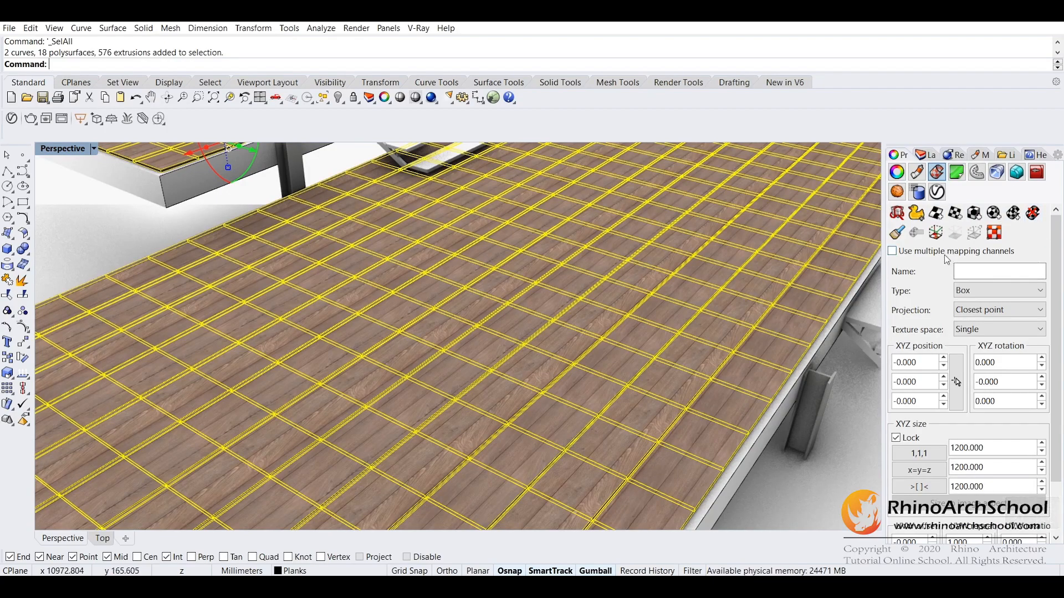
Apply surface mapping to the selected planks and change their mapping type to Box
click(946, 217)
key(Escape)
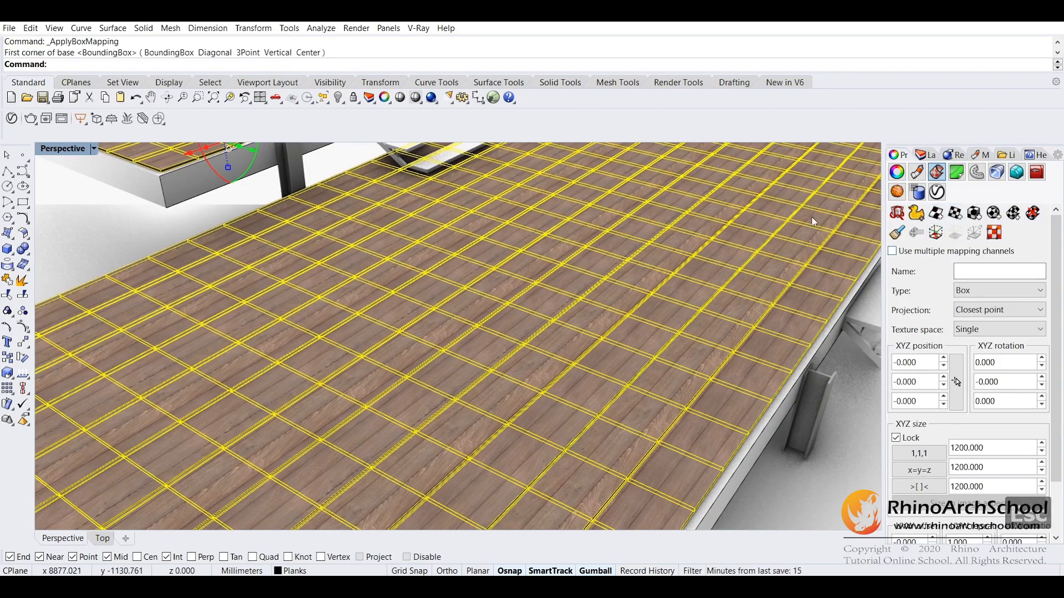
click(936, 215)
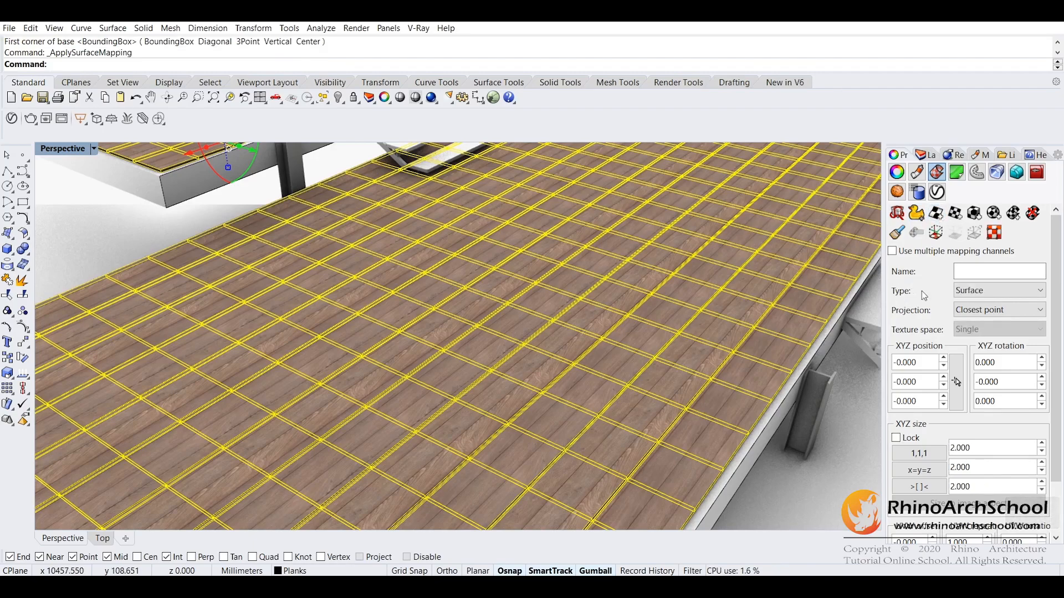
click(984, 297)
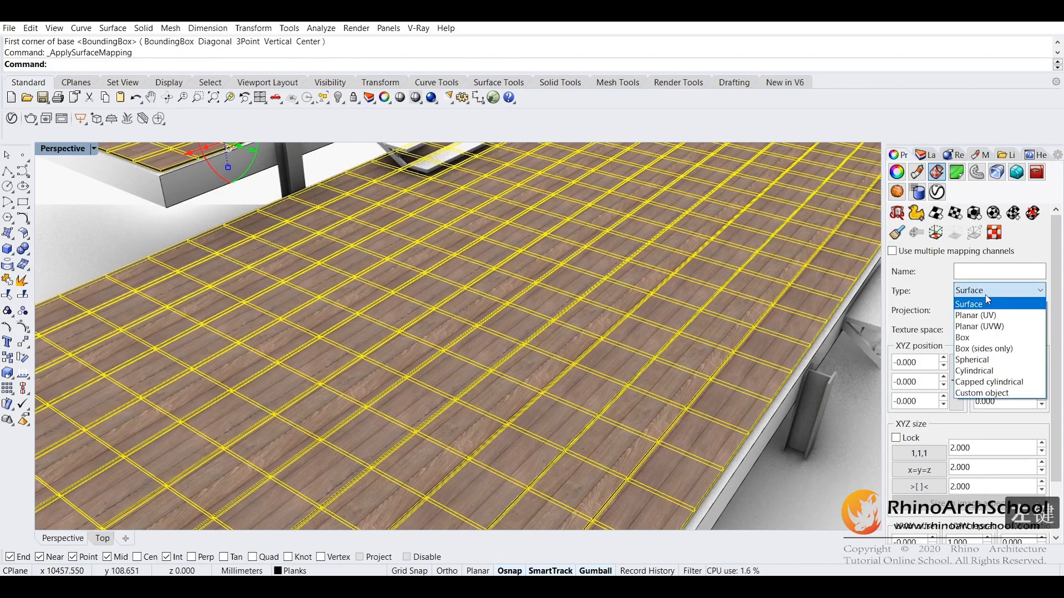
click(987, 340)
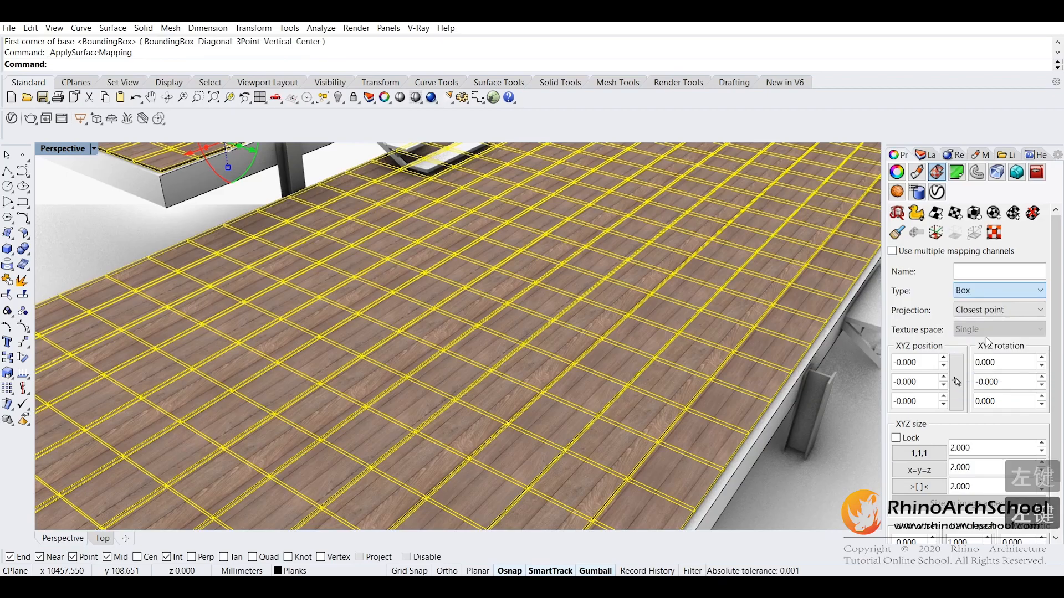
Check the box mapping on the deck and lock its XYZ size proportions
right_drag(696, 331, 563, 307)
scroll(538, 315, up, 10)
scroll(543, 317, down, 12)
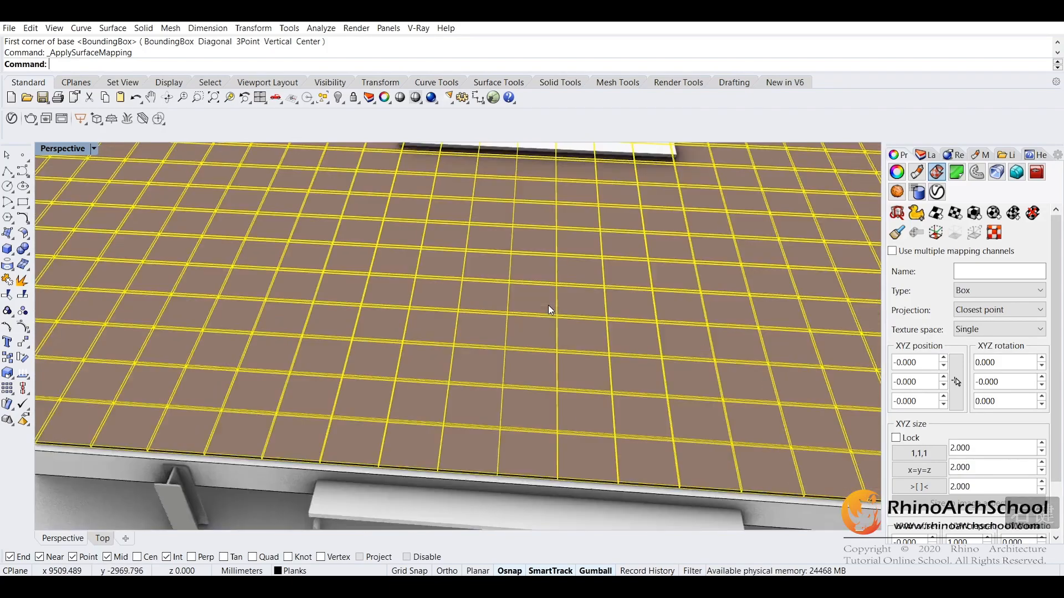
right_drag(520, 314, 557, 289)
scroll(558, 290, up, 5)
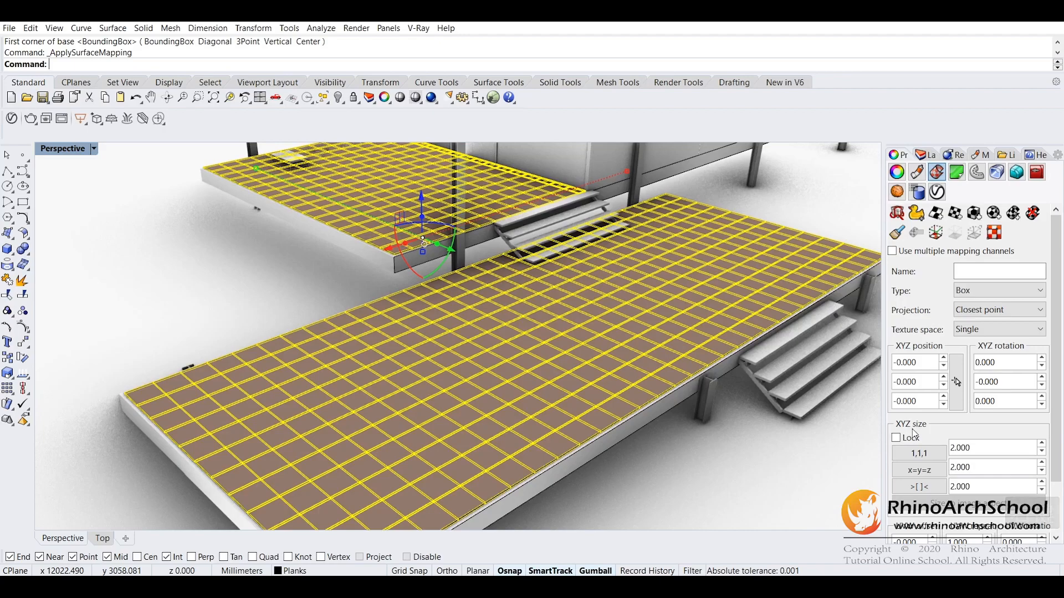
click(896, 437)
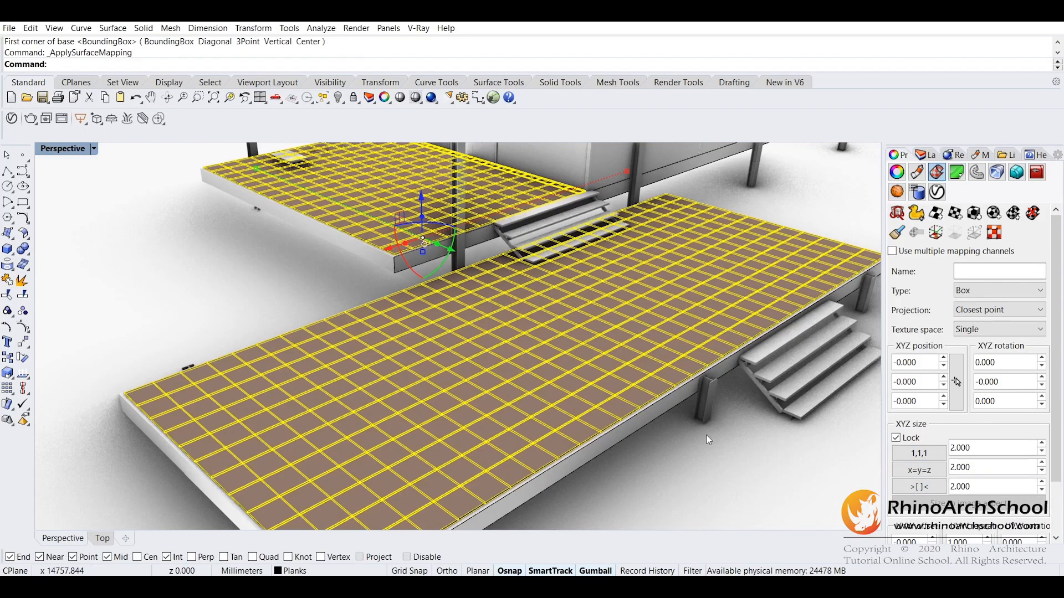
scroll(550, 391, down, 2)
right_drag(546, 351, 537, 377)
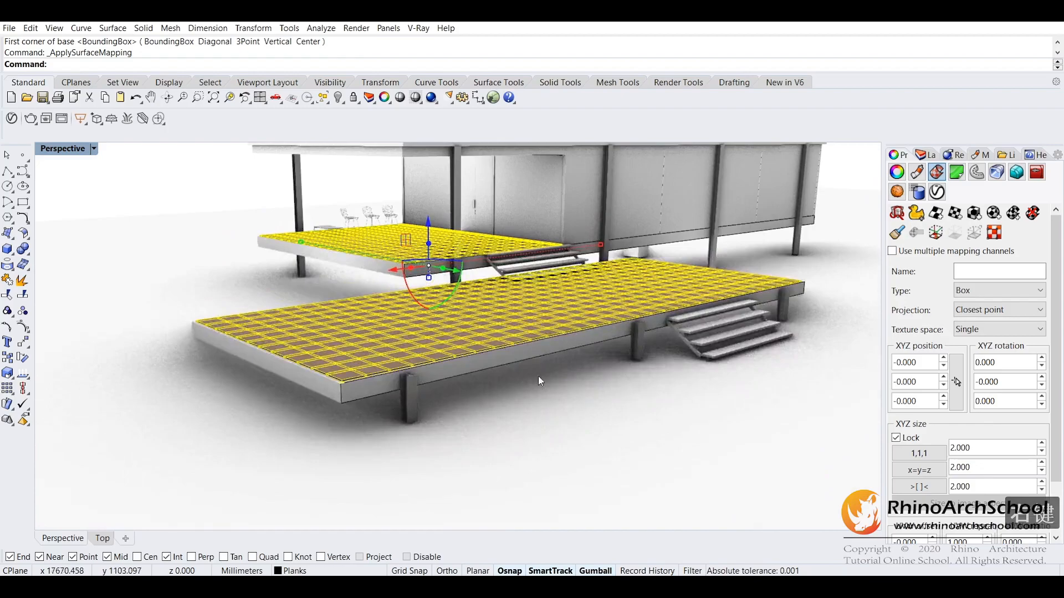
scroll(537, 376, down, 3)
scroll(493, 305, up, 4)
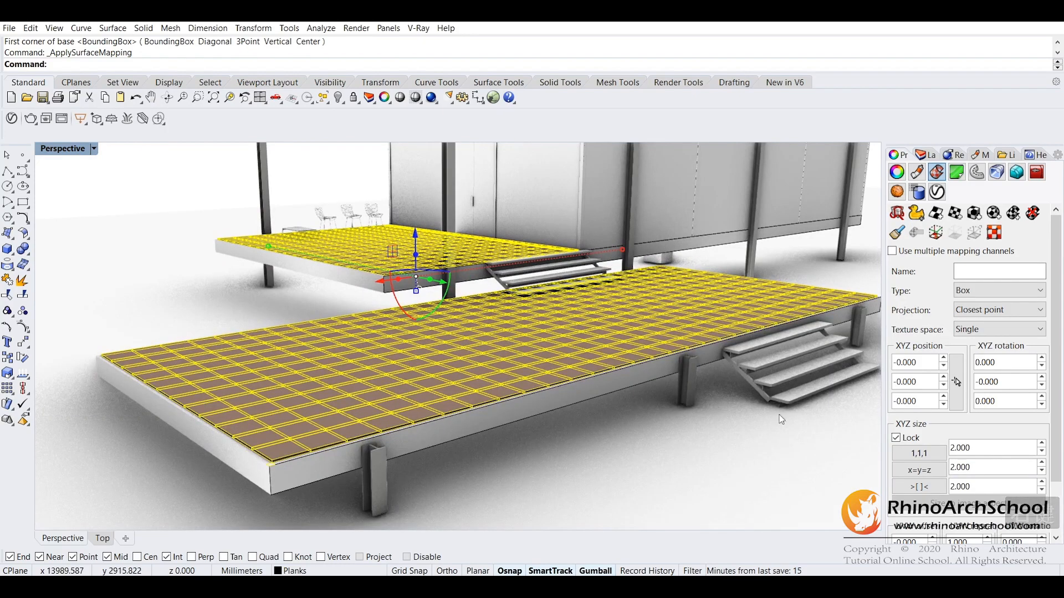
right_drag(637, 334, 623, 342)
Set the planks' XYZ mapping size to 500 and inspect the scale of the wood texture up close
double_click(992, 449)
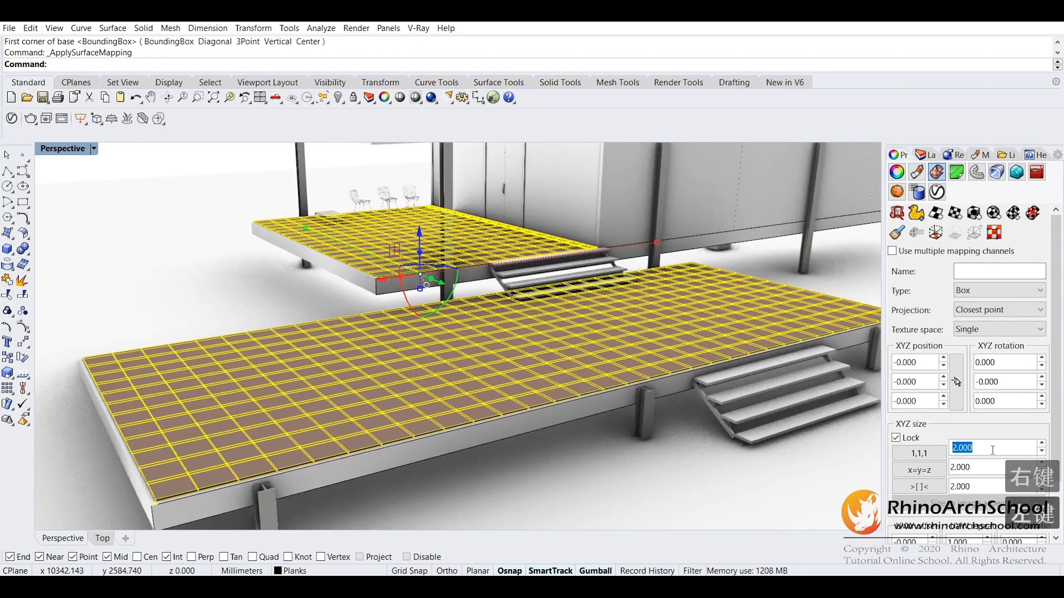
text(5)
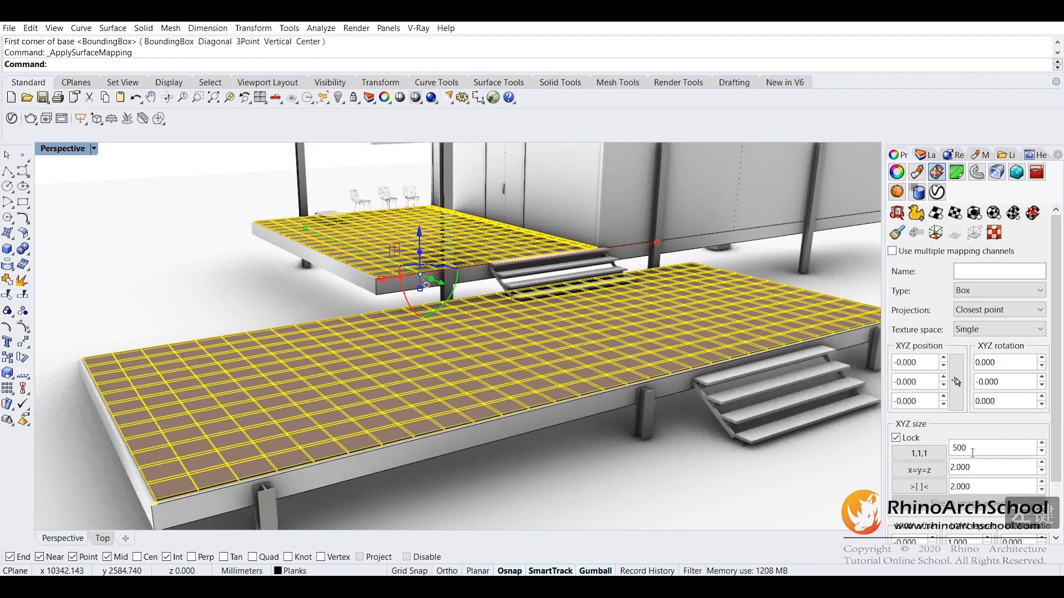
text(00)
key(Return)
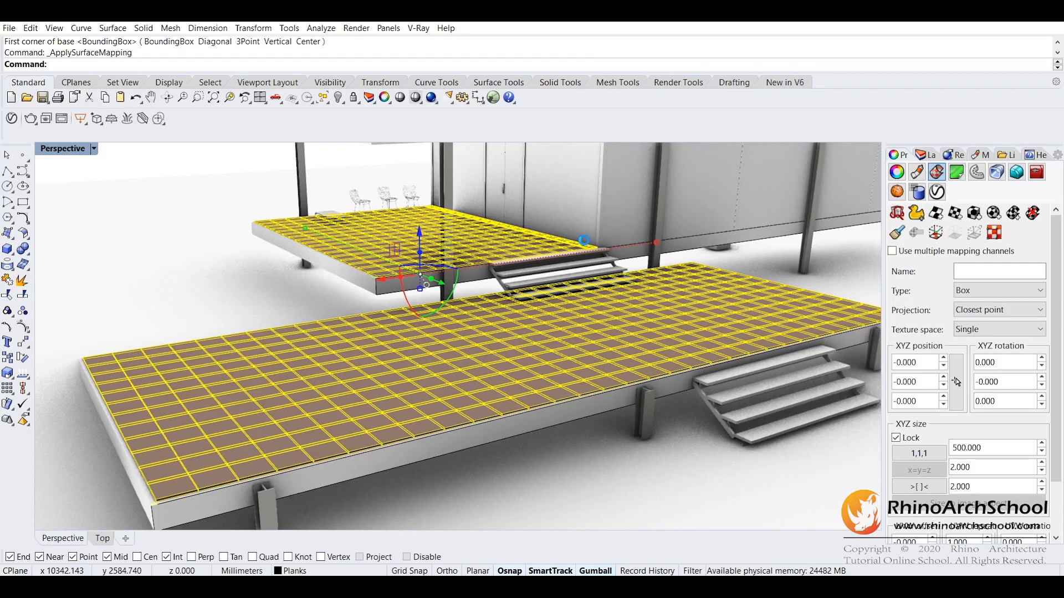
right_drag(584, 240, 642, 390)
scroll(642, 383, up, 10)
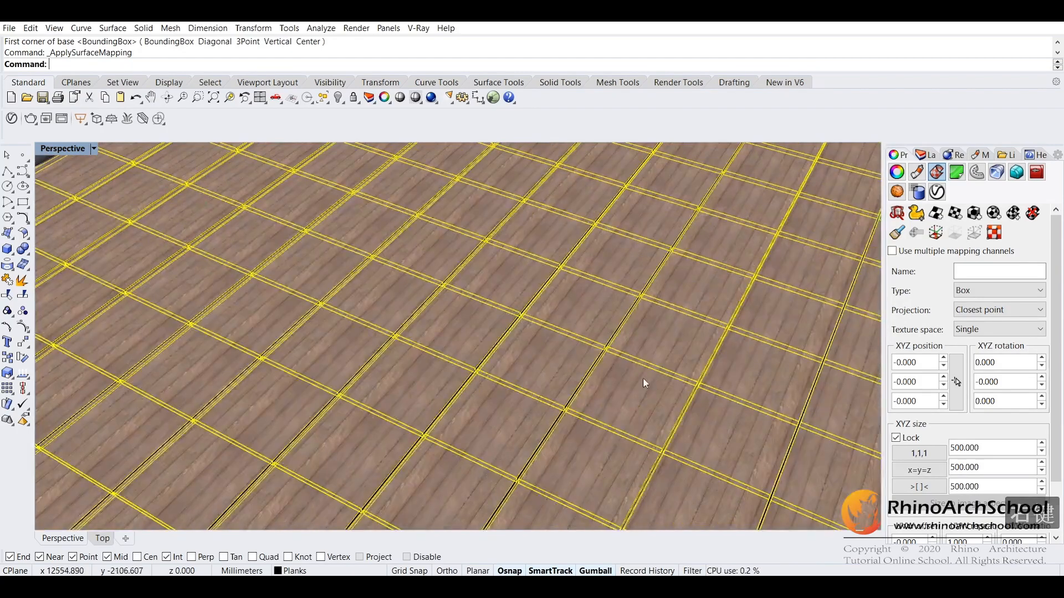
right_drag(444, 331, 499, 303)
scroll(517, 329, down, 8)
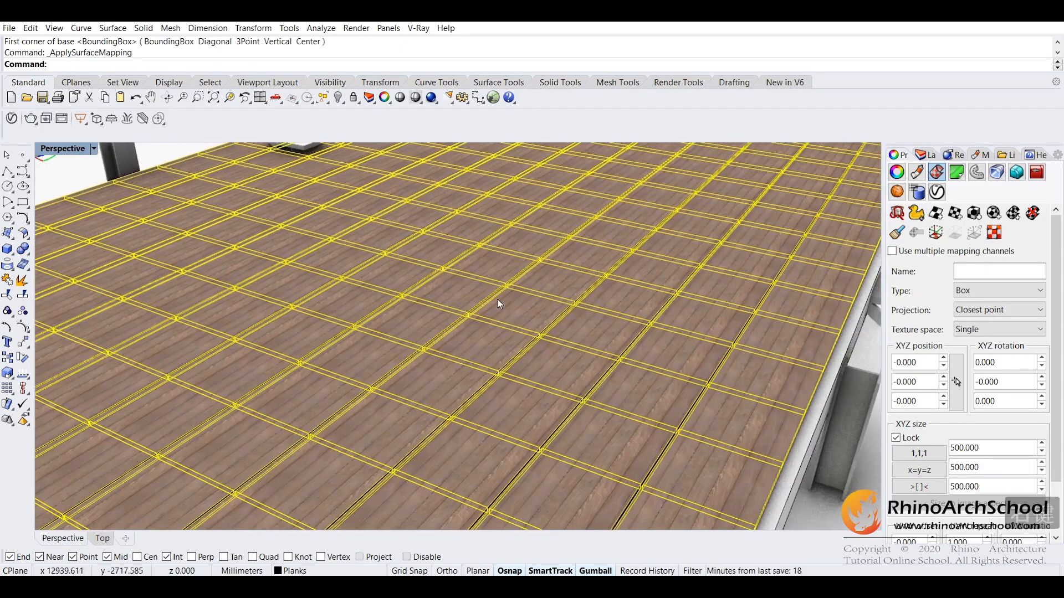
right_drag(640, 332, 442, 269)
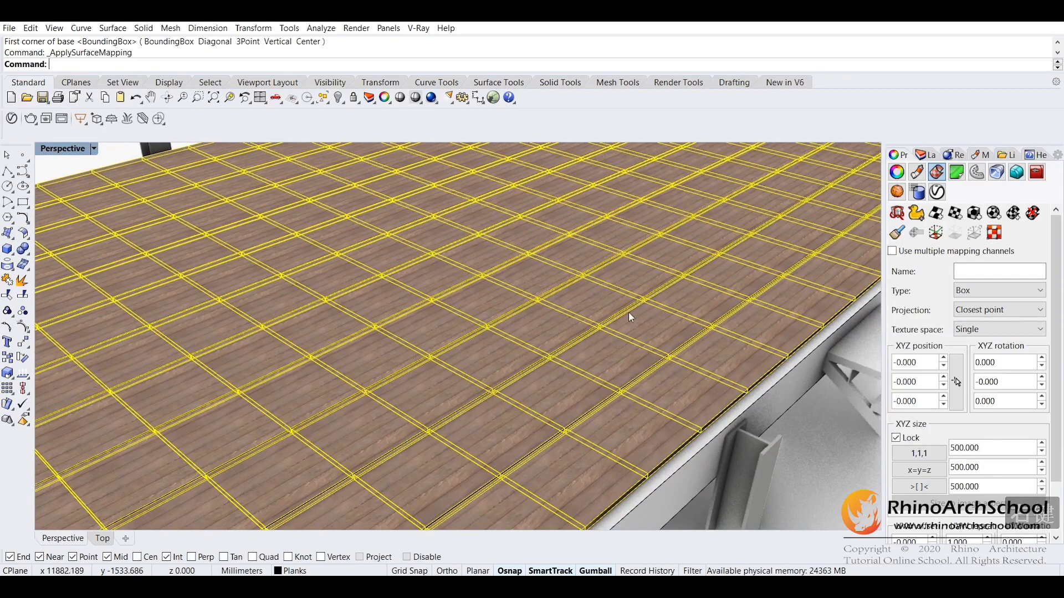
Set the planks' XYZ mapping size to 800 in Shaded display and return the viewport to Rendered
click(94, 149)
click(96, 178)
double_click(1019, 448)
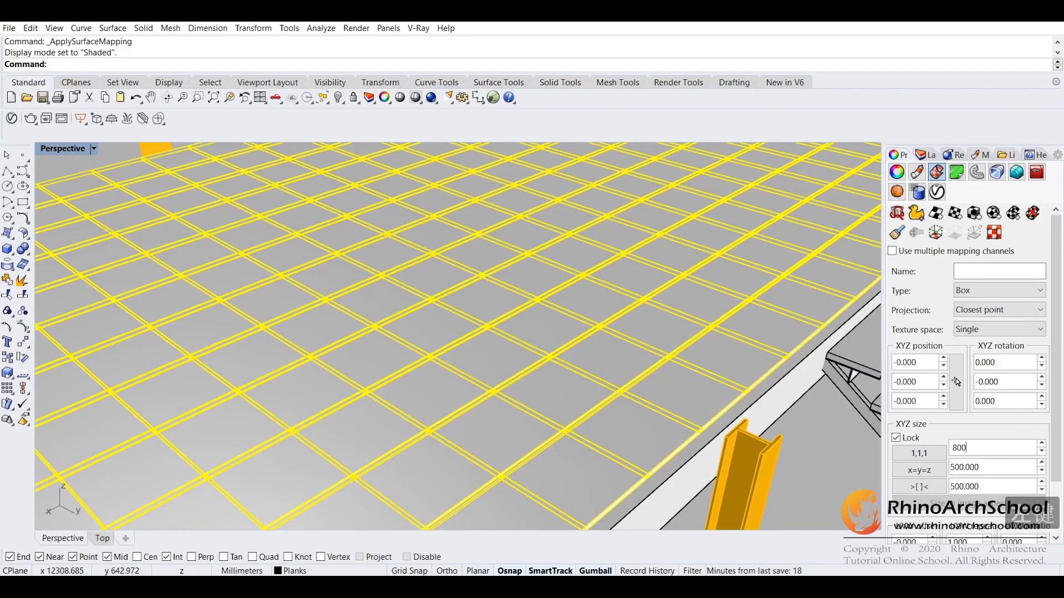
key(Return)
click(93, 149)
click(98, 206)
Deselect the planks, examine the wood texture across both decks, and bring back the layer list
right_drag(555, 304, 396, 346)
scroll(438, 372, down, 6)
right_drag(441, 375, 554, 322)
key(Escape)
right_drag(479, 324, 516, 339)
click(924, 155)
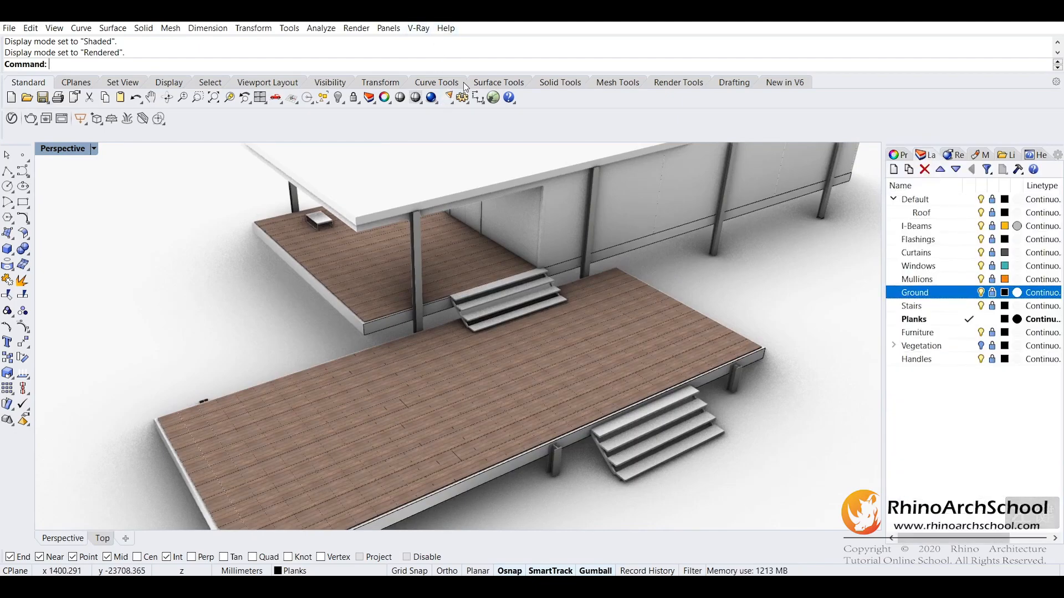
right_drag(504, 286, 521, 243)
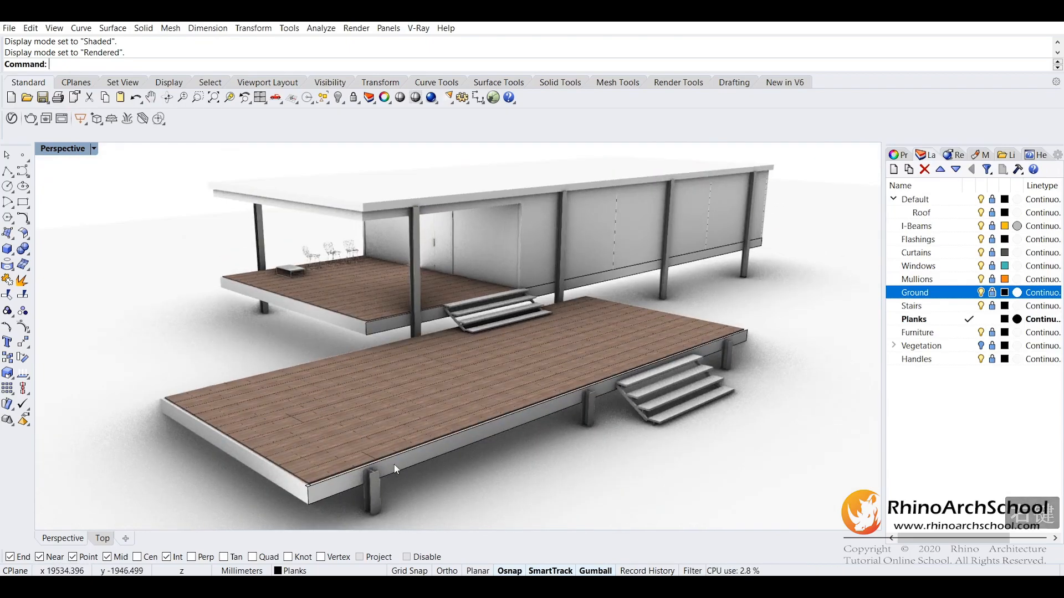
Unlock all layers from Default to Handles and switch the Perspective viewport to Shaded display
click(915, 199)
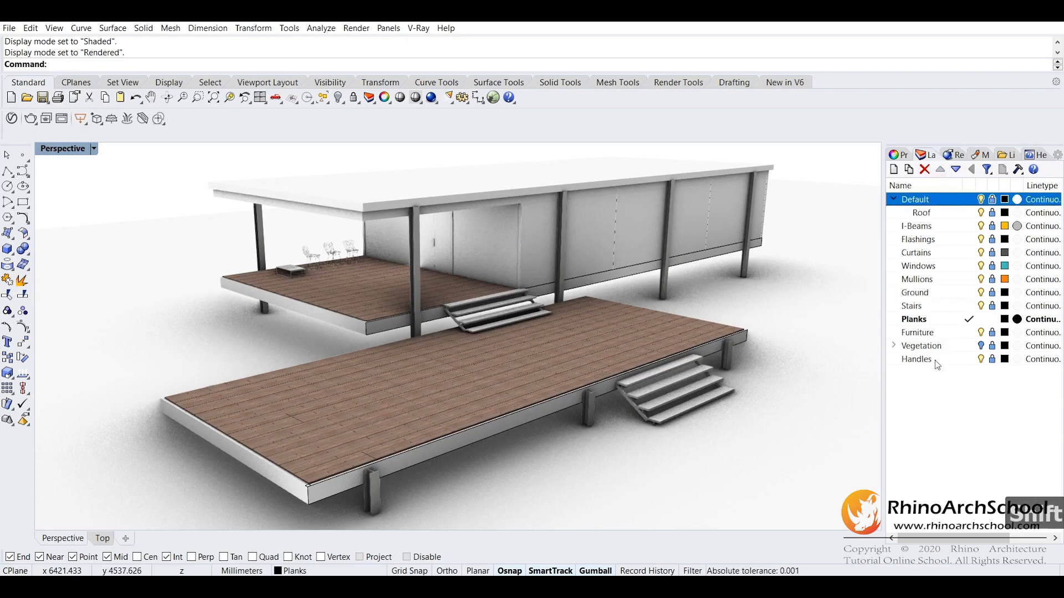
shift+click(935, 359)
click(781, 288)
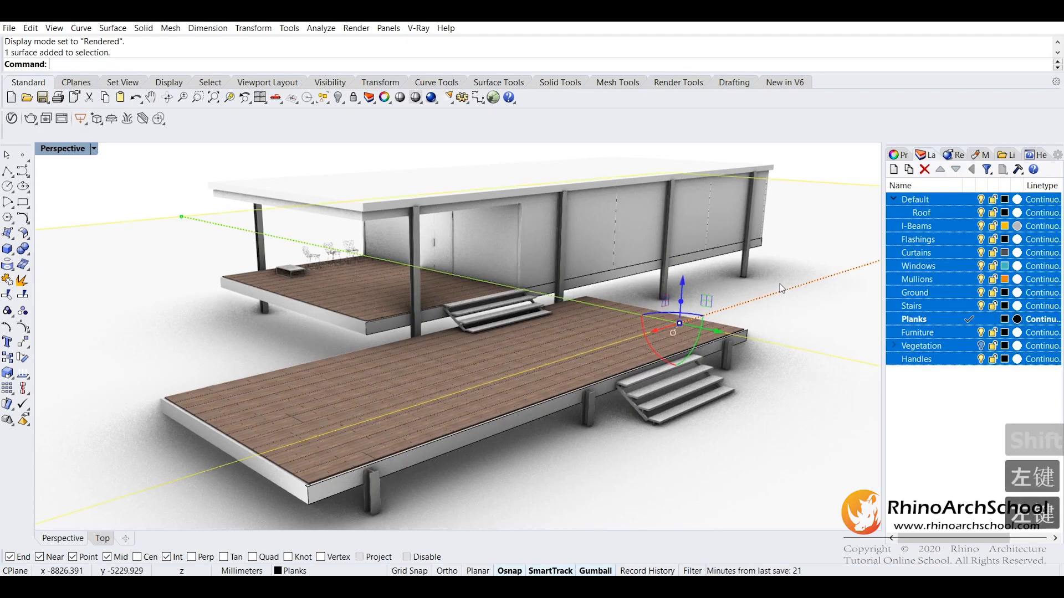
key(Escape)
click(94, 148)
click(95, 193)
Select the roof slab together with the edge bands running around and beneath it
right_drag(629, 319, 580, 358)
scroll(581, 358, up, 5)
click(674, 421)
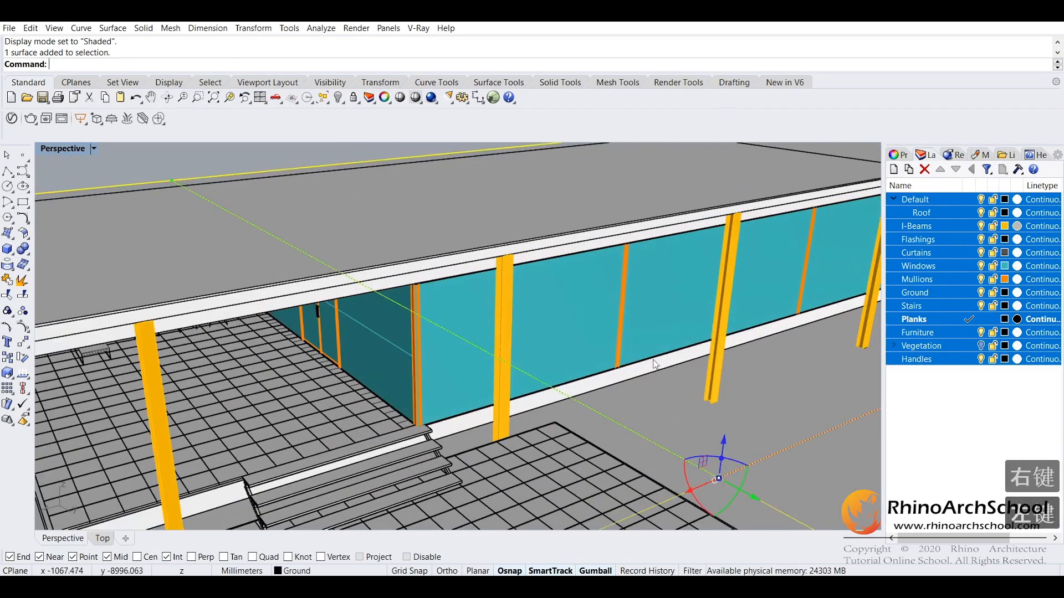
scroll(653, 360, down, 5)
right_drag(653, 360, 714, 358)
scroll(274, 335, up, 6)
click(274, 334)
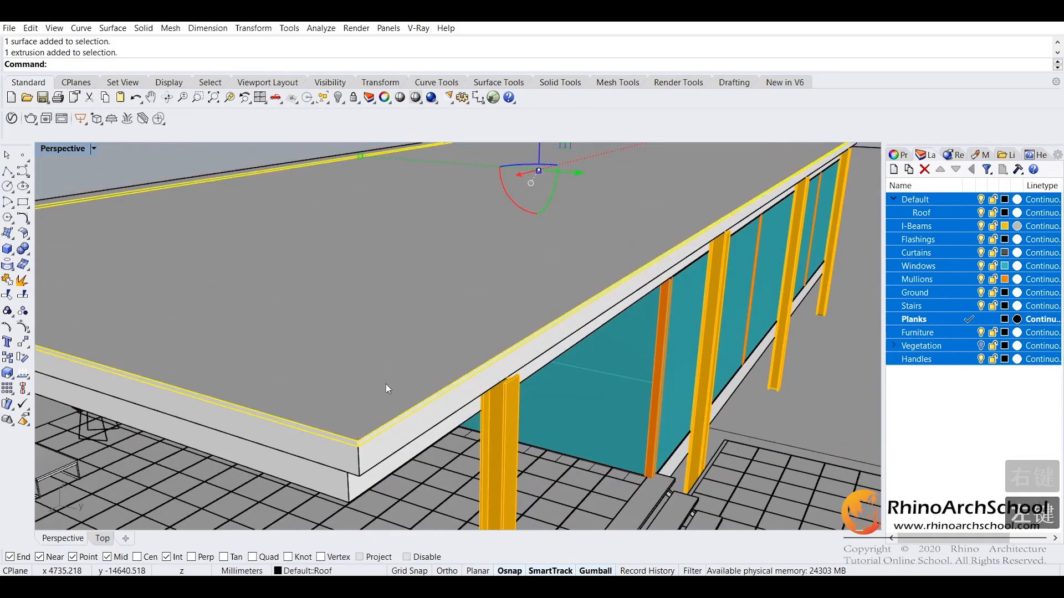
right_drag(386, 388, 405, 277)
right_drag(429, 371, 443, 328)
shift+click(397, 327)
shift+click(370, 366)
right_drag(543, 357, 554, 301)
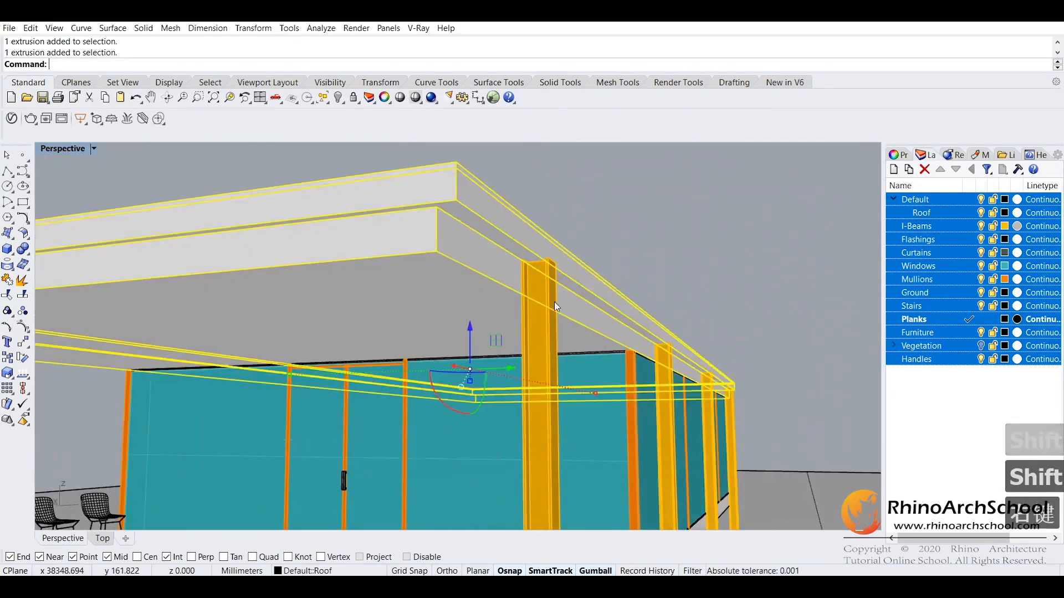
Add both deck edge frames and the front stair's stringer and tread supports to the selection, and clear the layer highlighting
scroll(554, 301, down, 5)
mouse_move(464, 493)
right_down()
mouse_move(456, 368)
mouse_move(591, 404)
mouse_move(478, 483)
right_up()
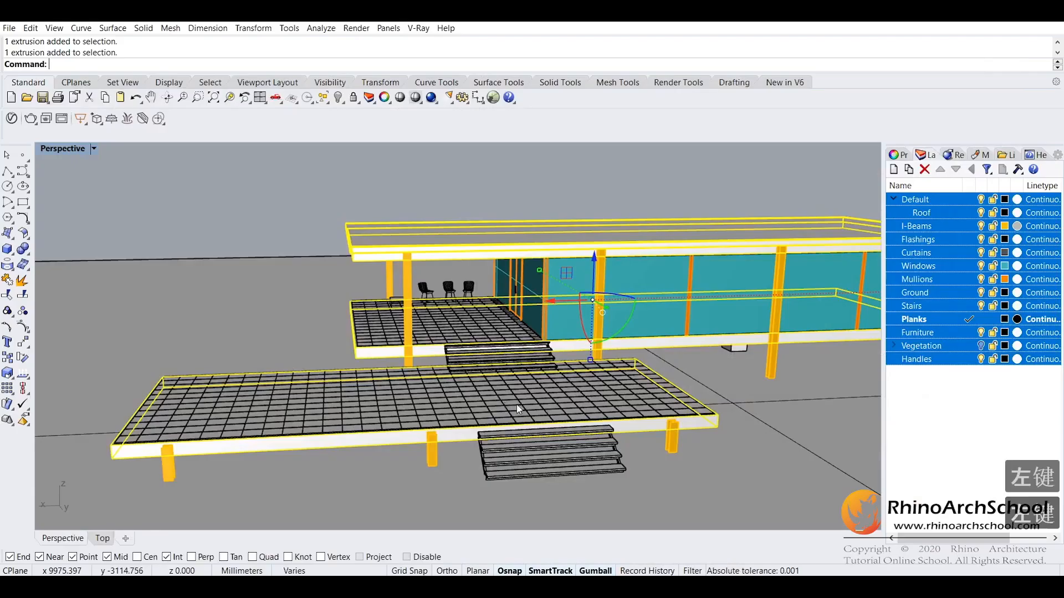
scroll(622, 413, up, 10)
shift+click(619, 397)
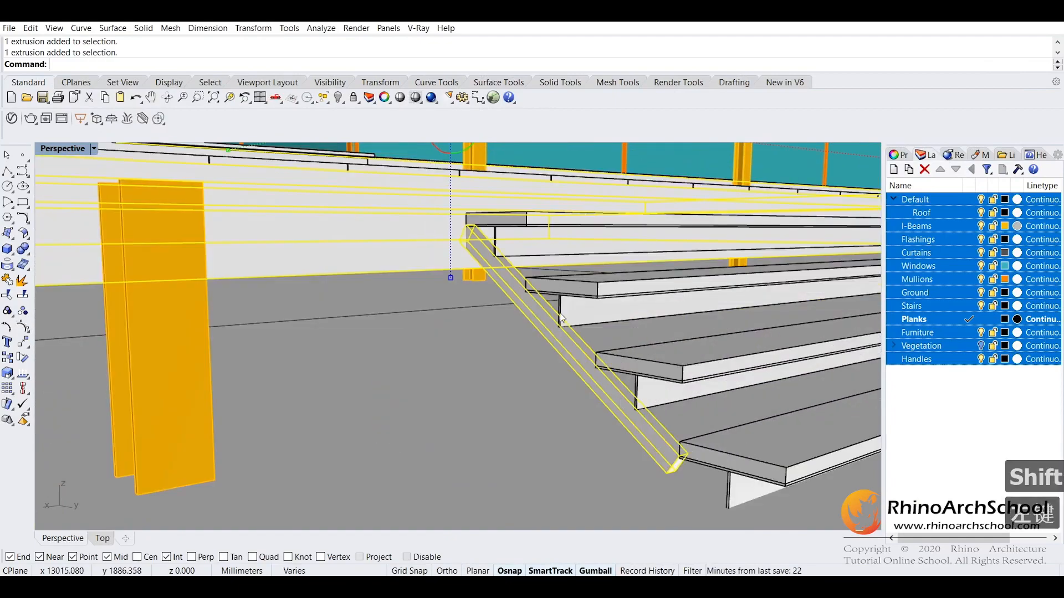
shift+click(517, 241)
shift+click(540, 226)
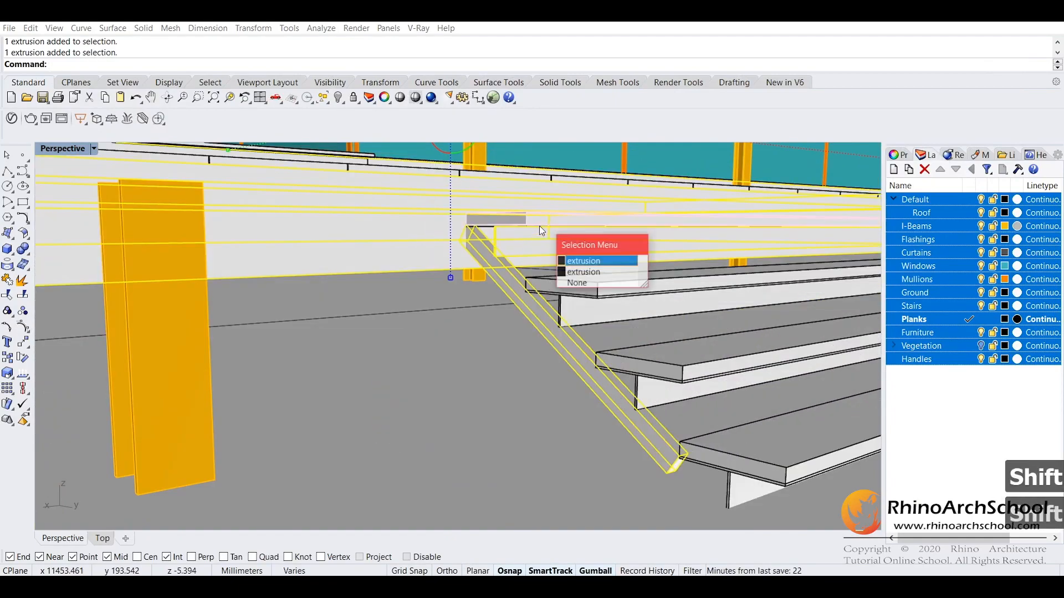
click(598, 270)
shift+click(592, 310)
shift+click(657, 389)
scroll(685, 427, down, 10)
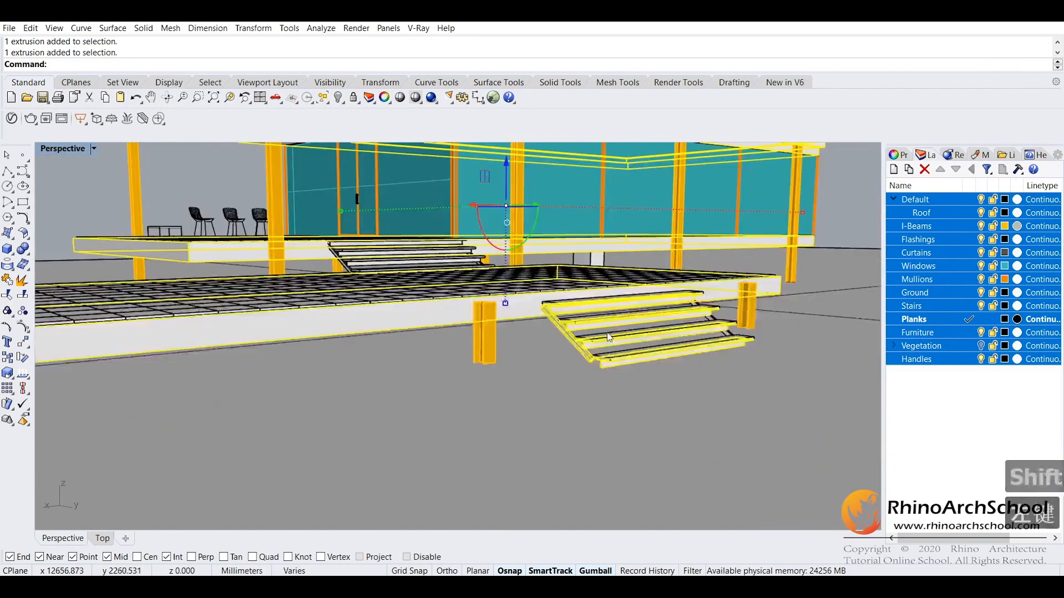
click(999, 377)
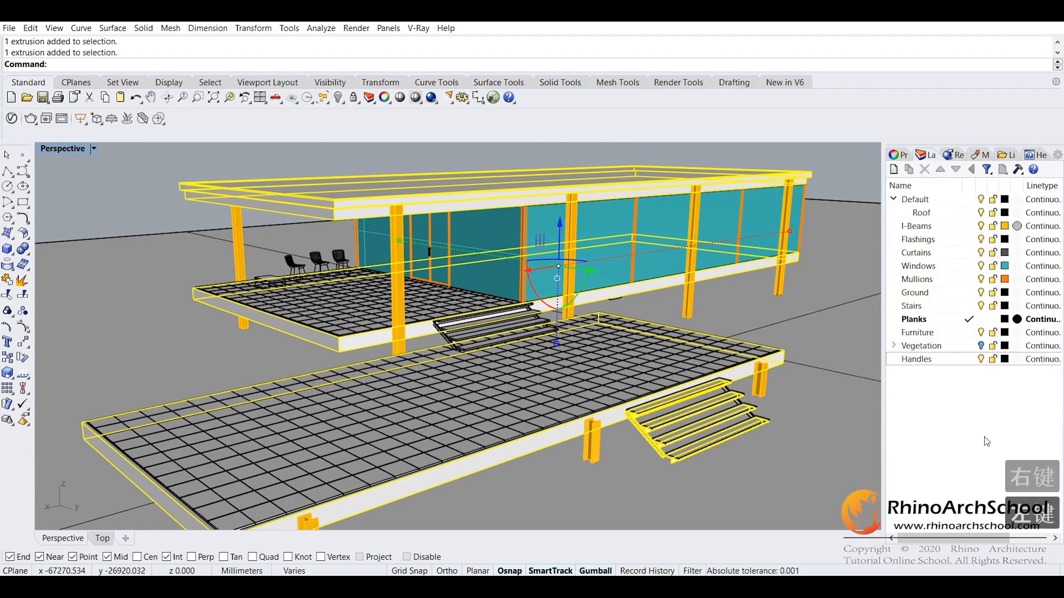
Assign the existing /WallPaint_FineGrain_01_White_1m material directly to the selected roof, edge frame and stair parts
click(903, 156)
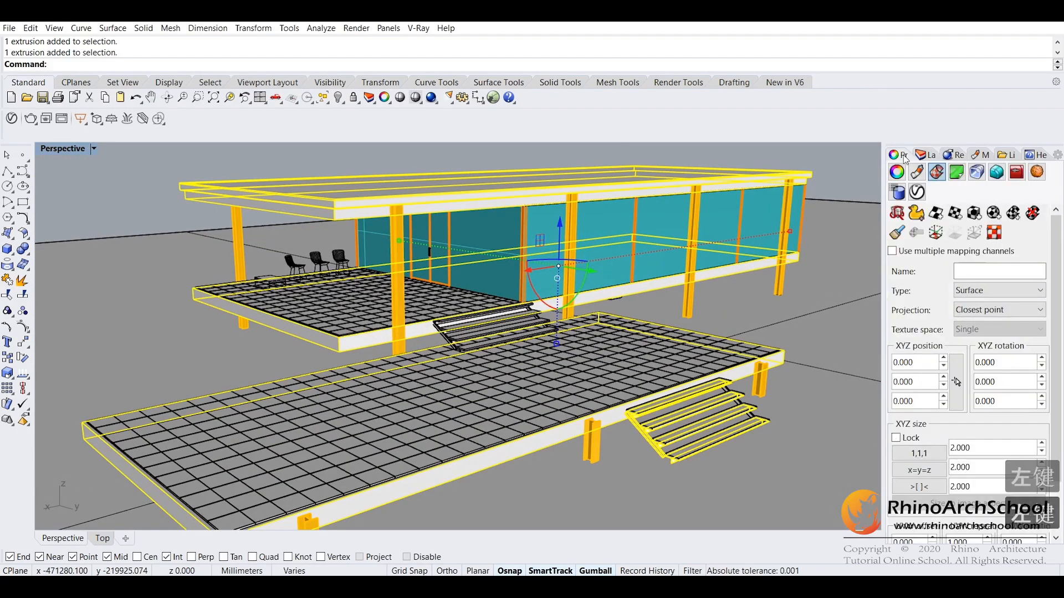
click(916, 175)
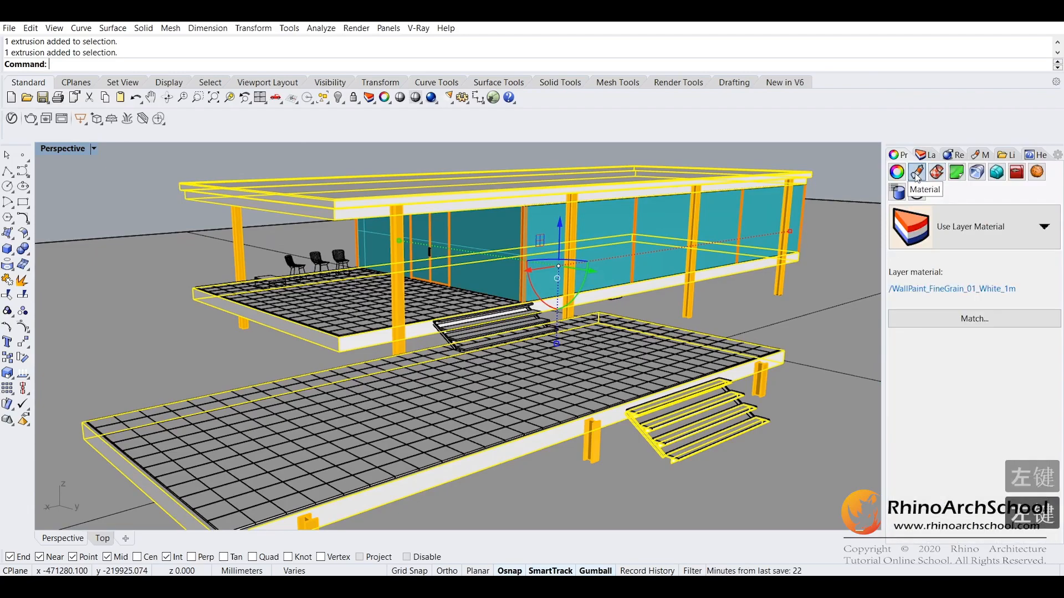
click(973, 240)
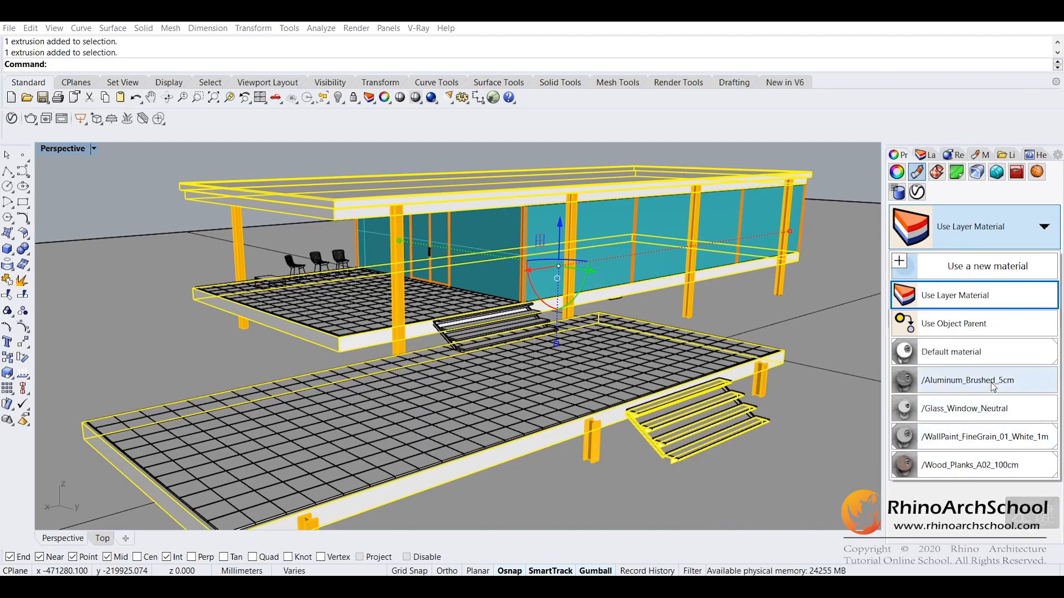
click(963, 437)
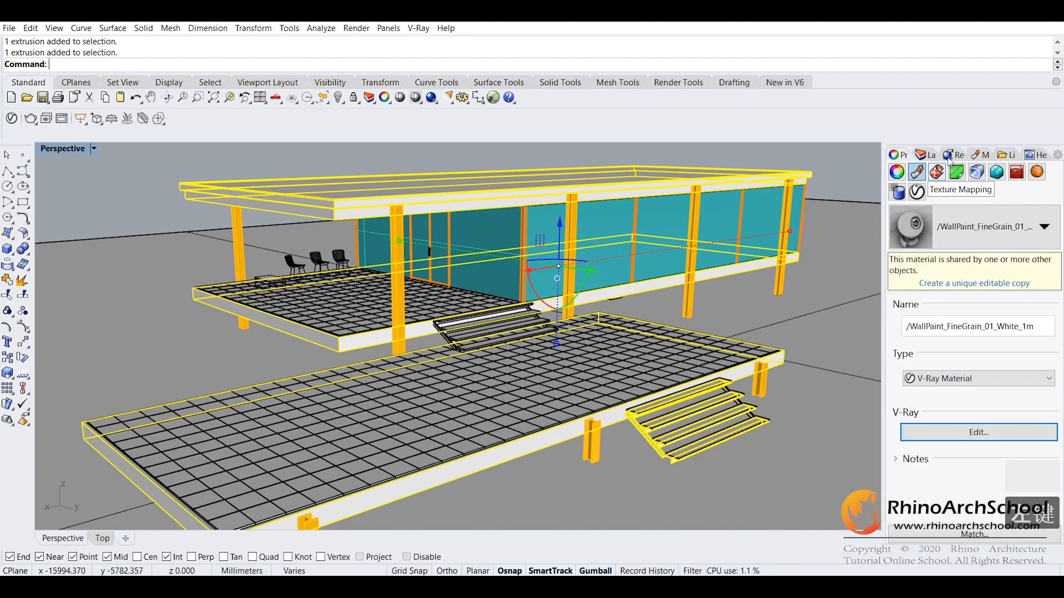
Apply surface mapping to the selected parts, change it to Box, and set a locked XYZ size of 700
click(936, 172)
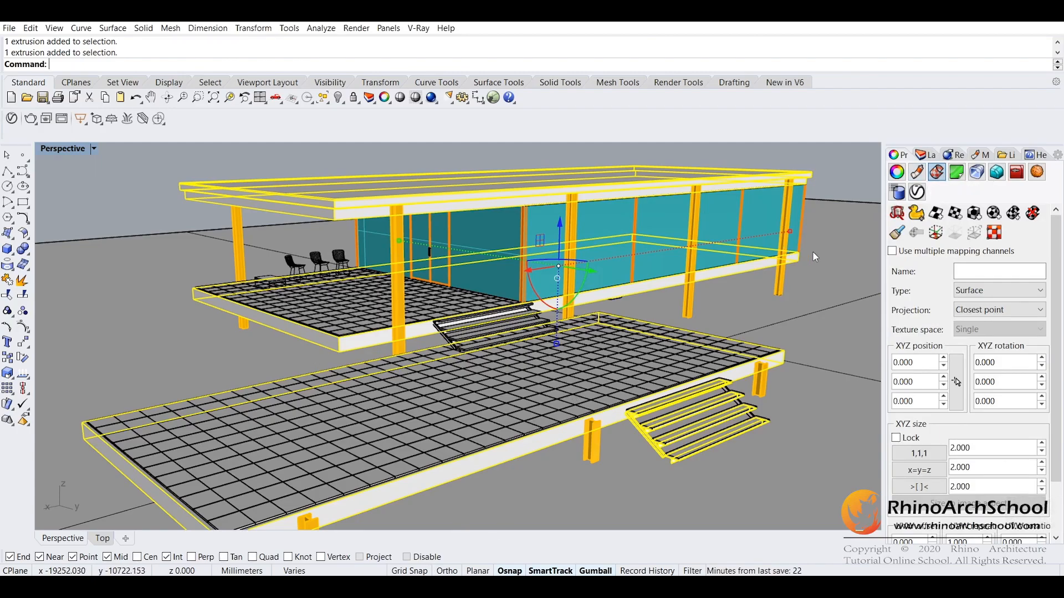
click(937, 214)
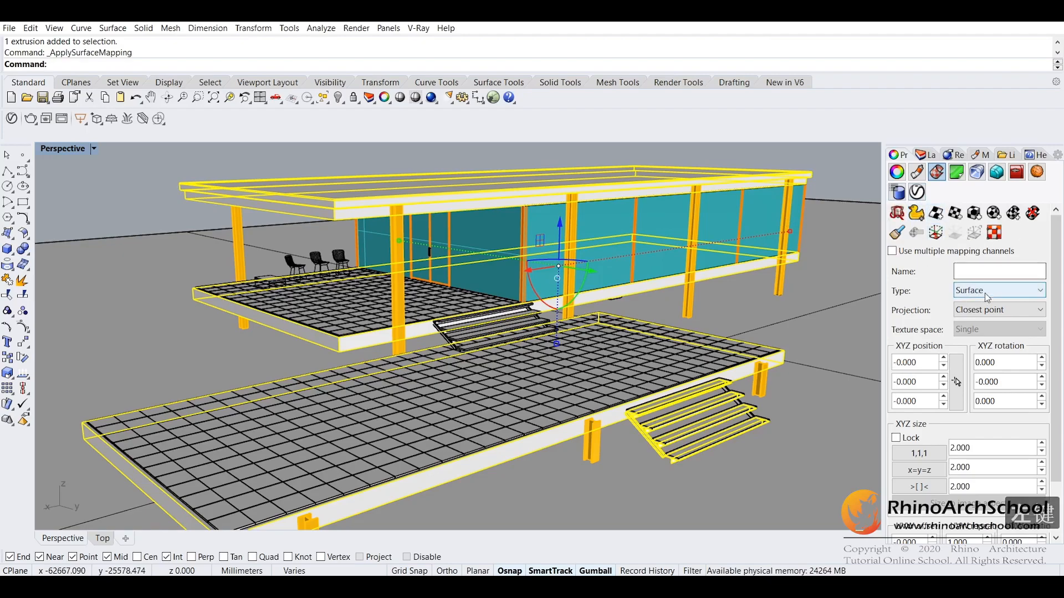
click(986, 291)
click(975, 333)
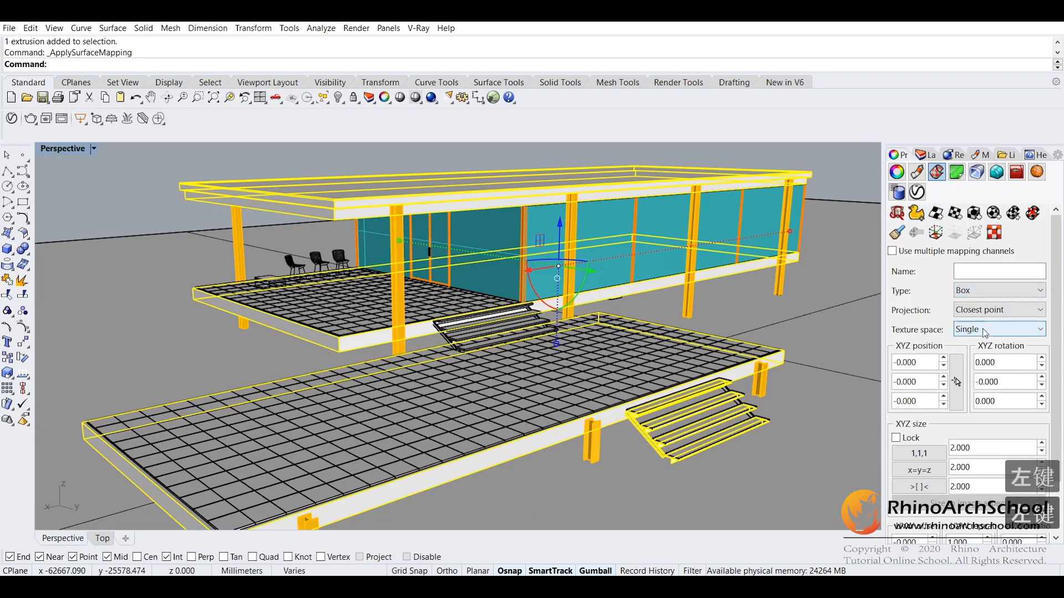
click(896, 438)
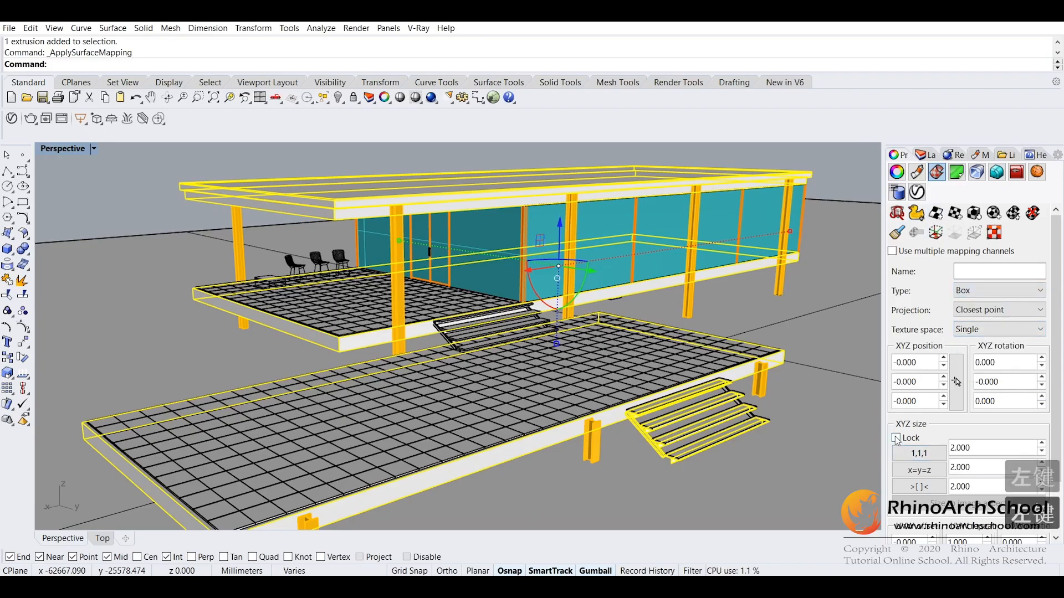
double_click(967, 448)
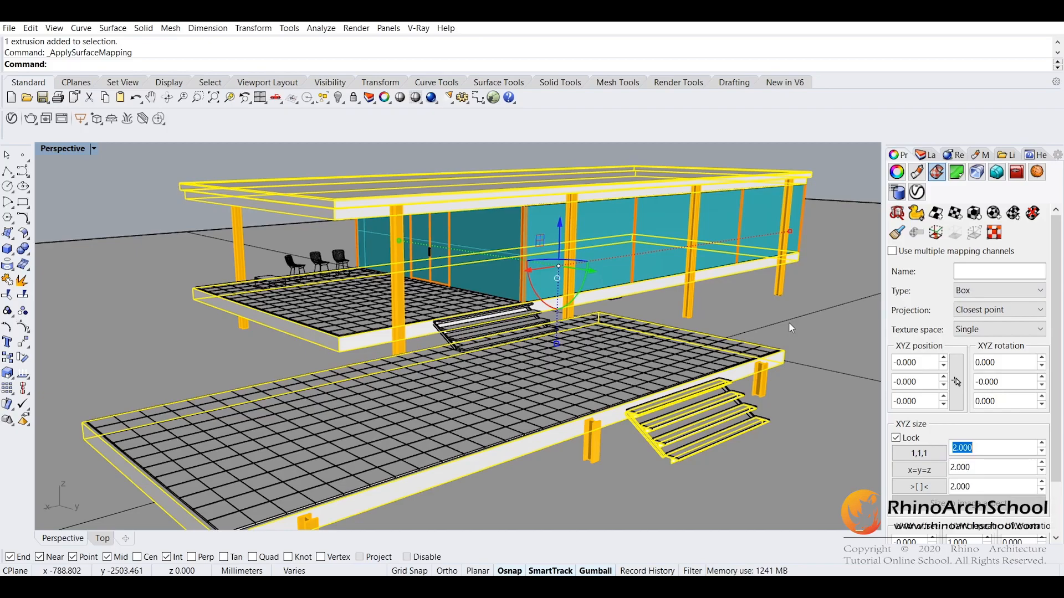
key(Return)
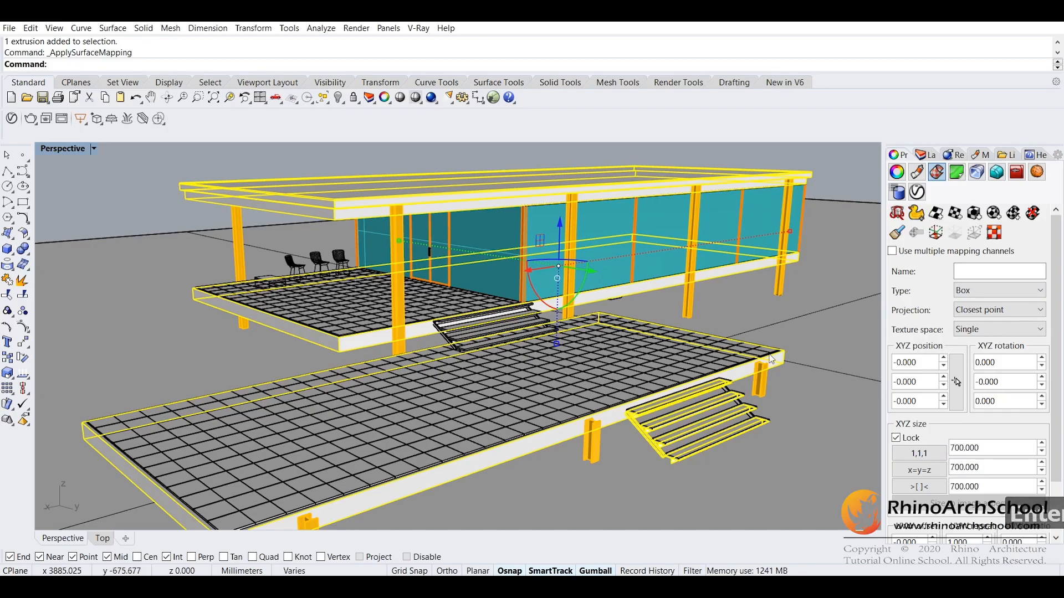
Deselect the mapped parts and switch the Perspective viewport to Rendered display
scroll(789, 322, down, 3)
scroll(320, 231, up, 4)
click(316, 188)
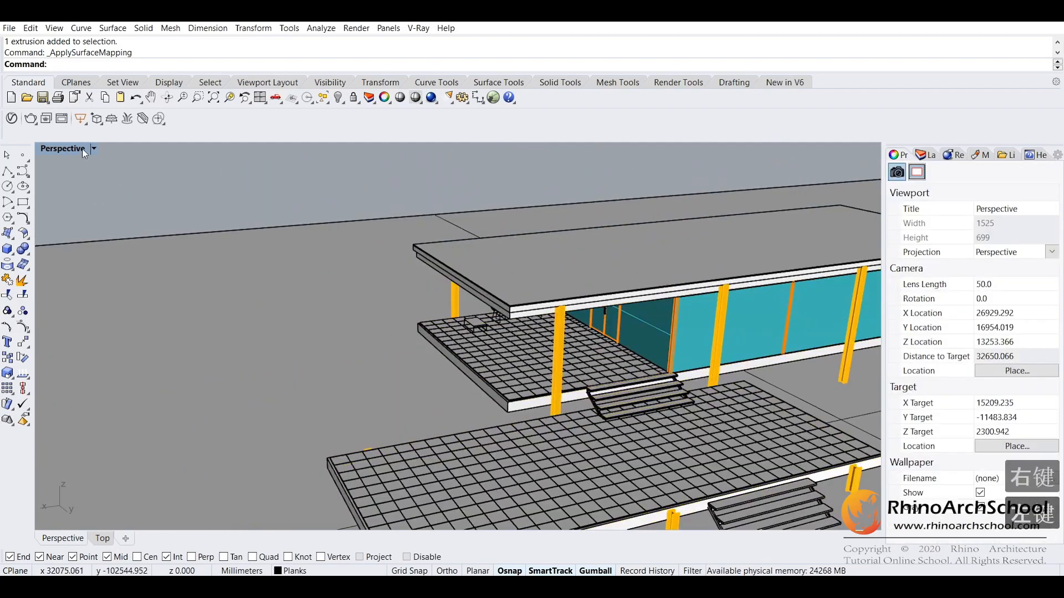
right_click(84, 153)
click(92, 205)
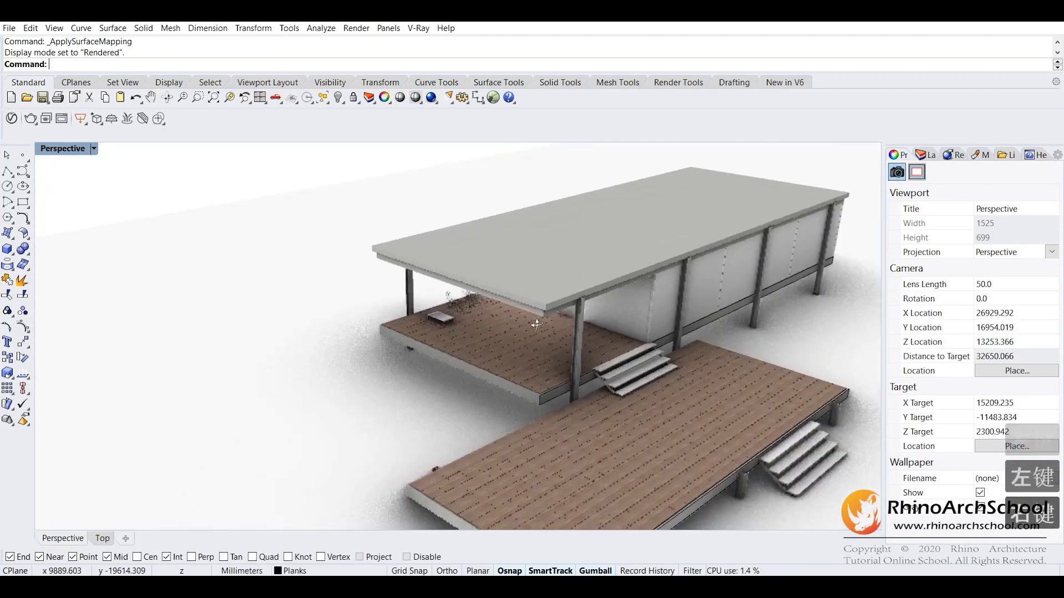
Examine the white paint on the roof slab, its edge bands and the long window side, and bring back the layer list
right_drag(537, 324, 550, 324)
scroll(567, 268, up, 10)
right_drag(567, 268, 543, 302)
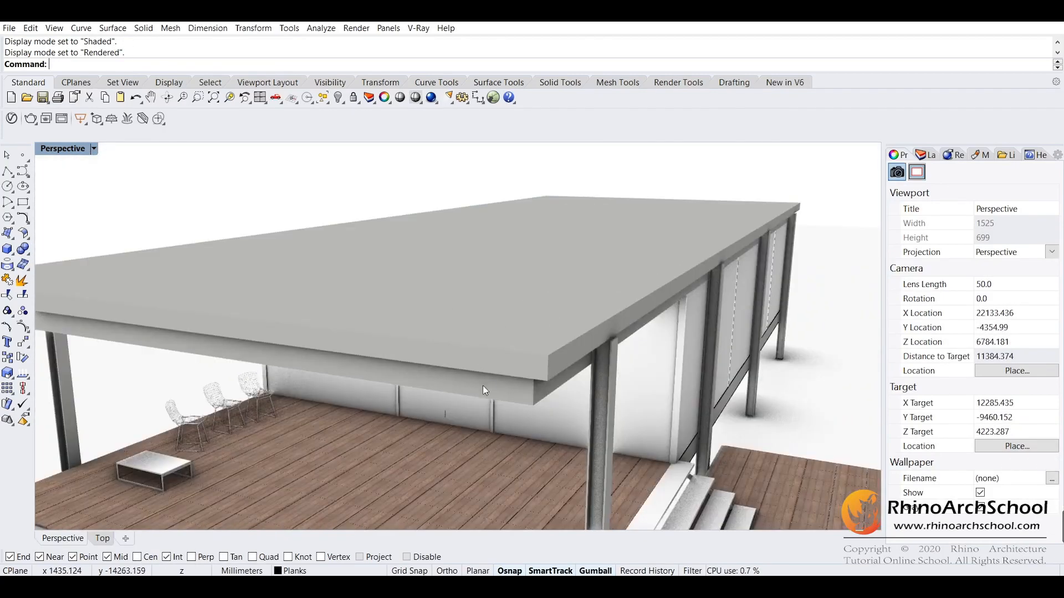
scroll(565, 352, up, 5)
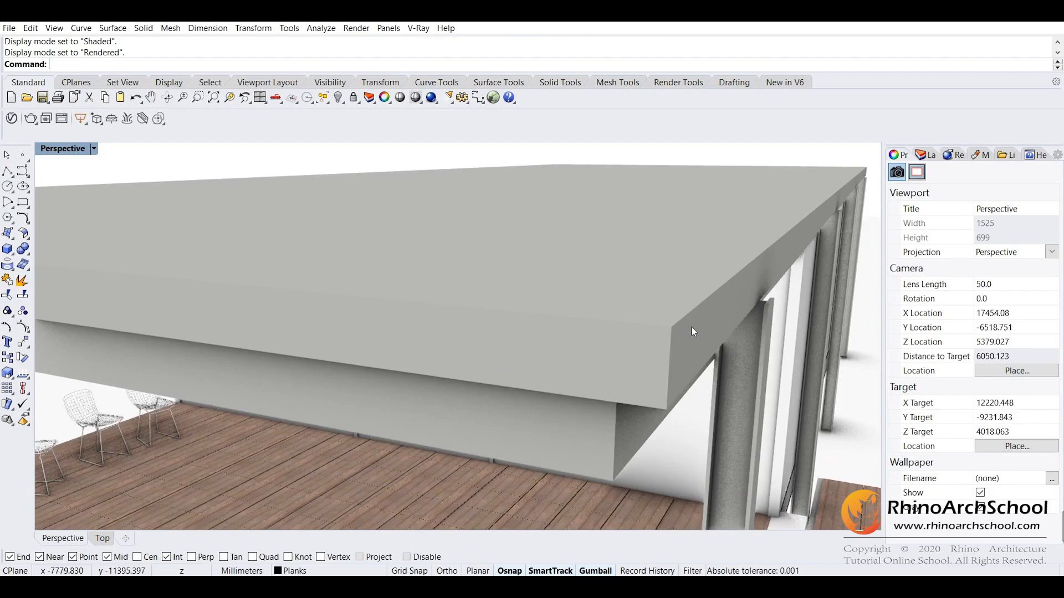
right_drag(691, 326, 559, 305)
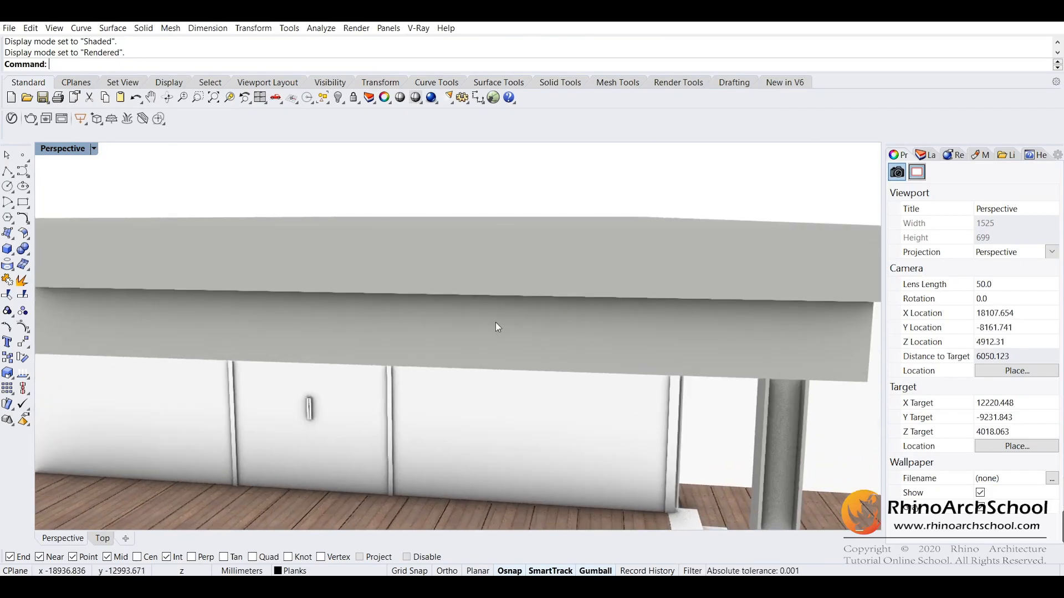
right_drag(495, 324, 453, 317)
scroll(438, 275, down, 15)
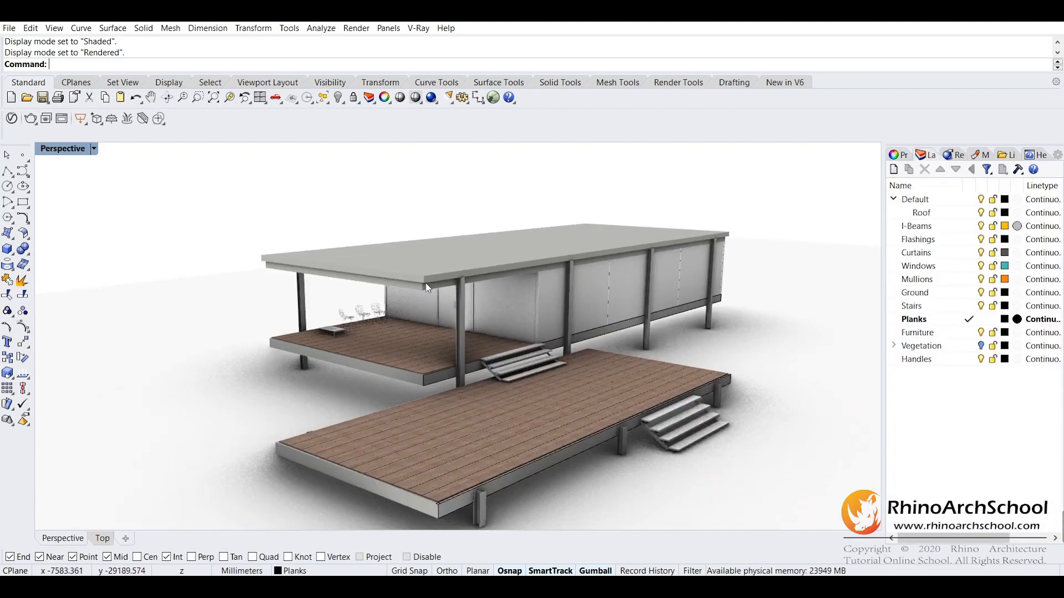
scroll(435, 278, up, 2)
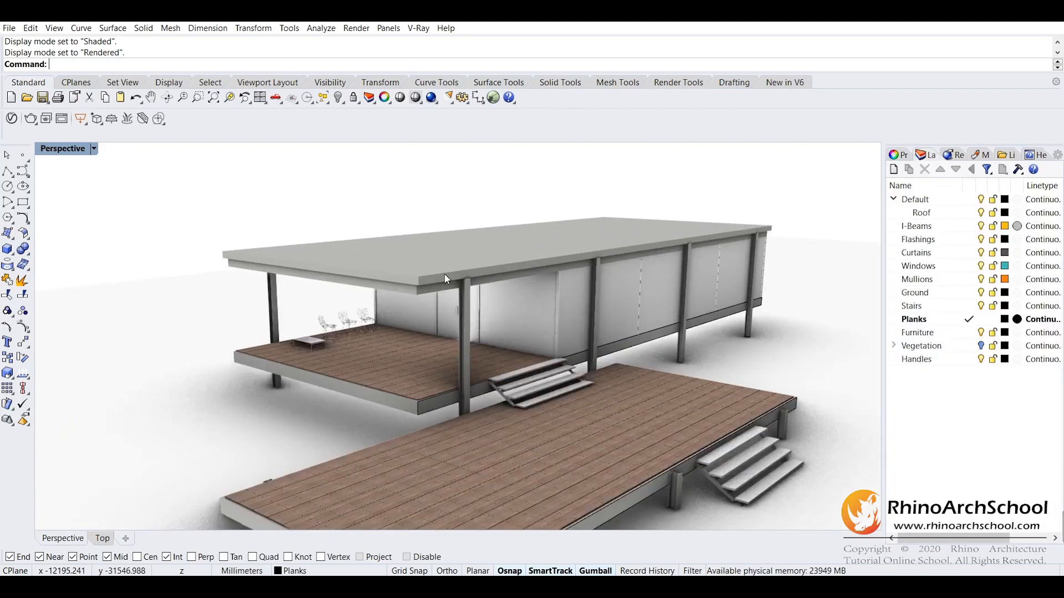
right_drag(645, 307, 404, 302)
scroll(543, 352, up, 2)
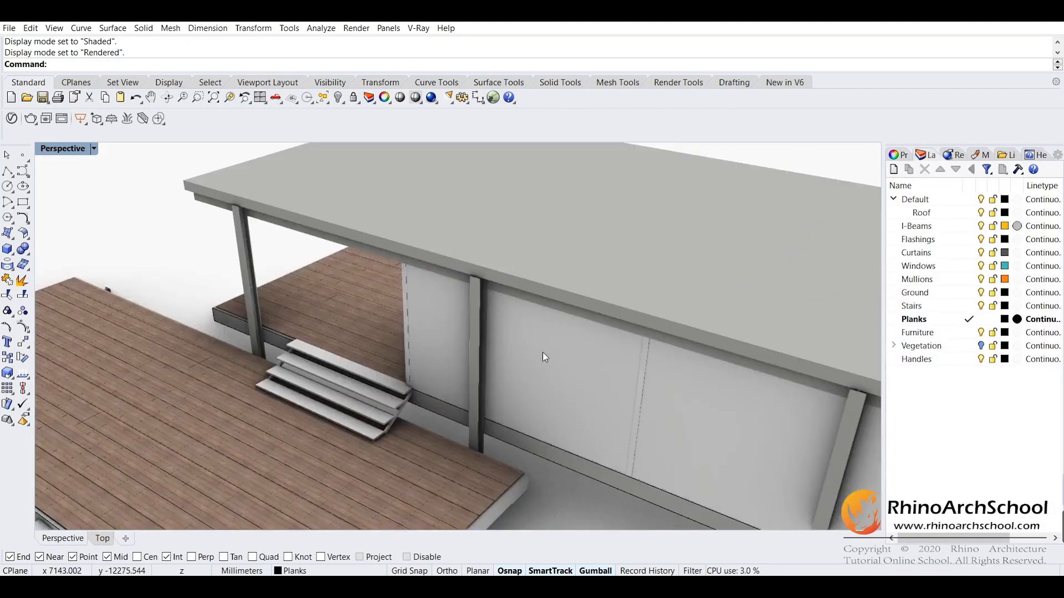
right_drag(543, 353, 523, 321)
Return the Perspective viewport to Shaded display and lock all layers from Default to Handles except Planks
click(94, 148)
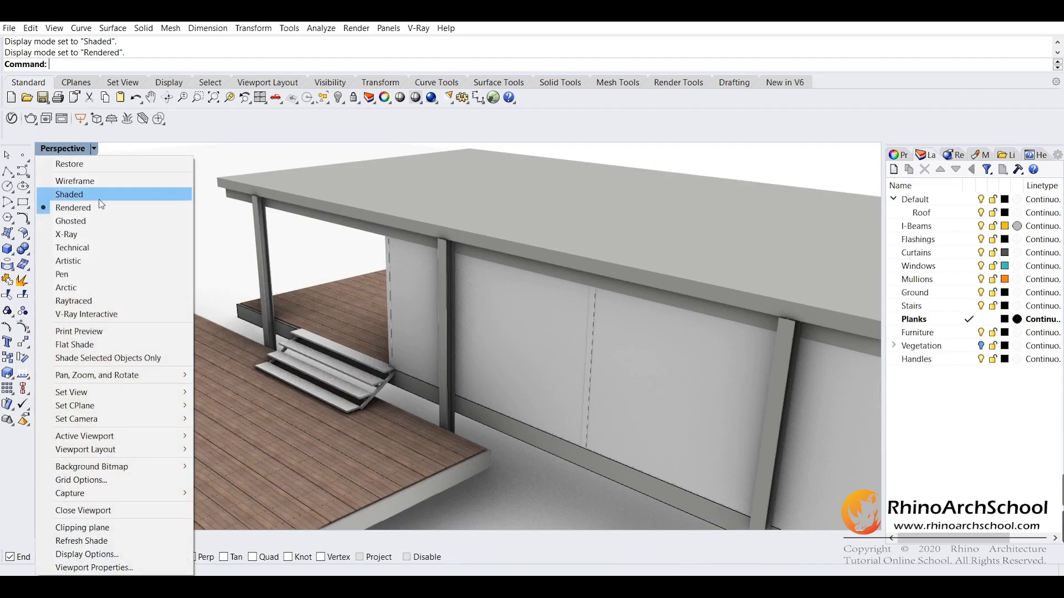
click(98, 196)
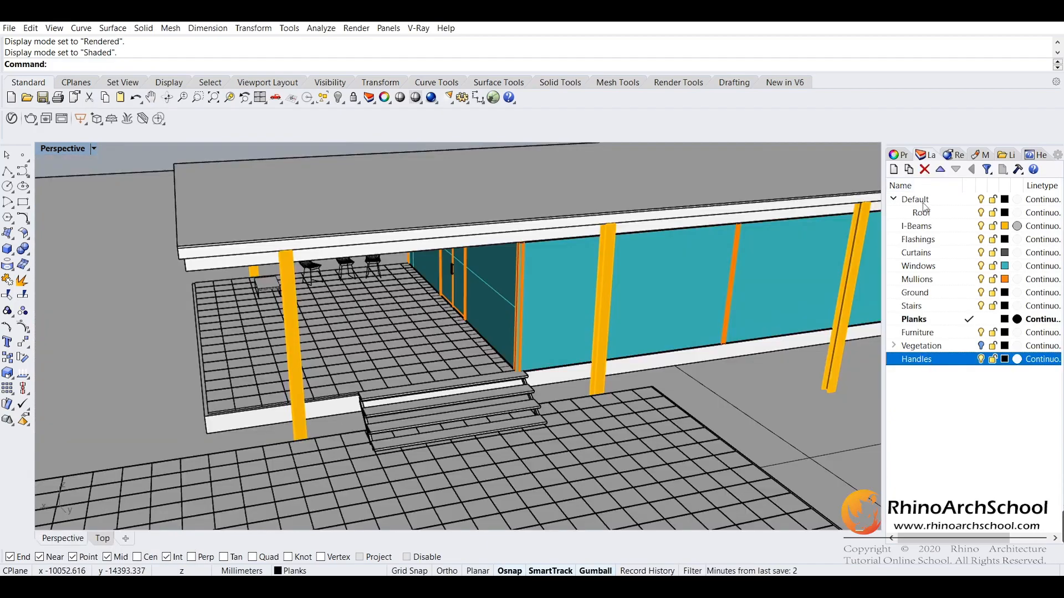
shift+click(978, 201)
click(993, 200)
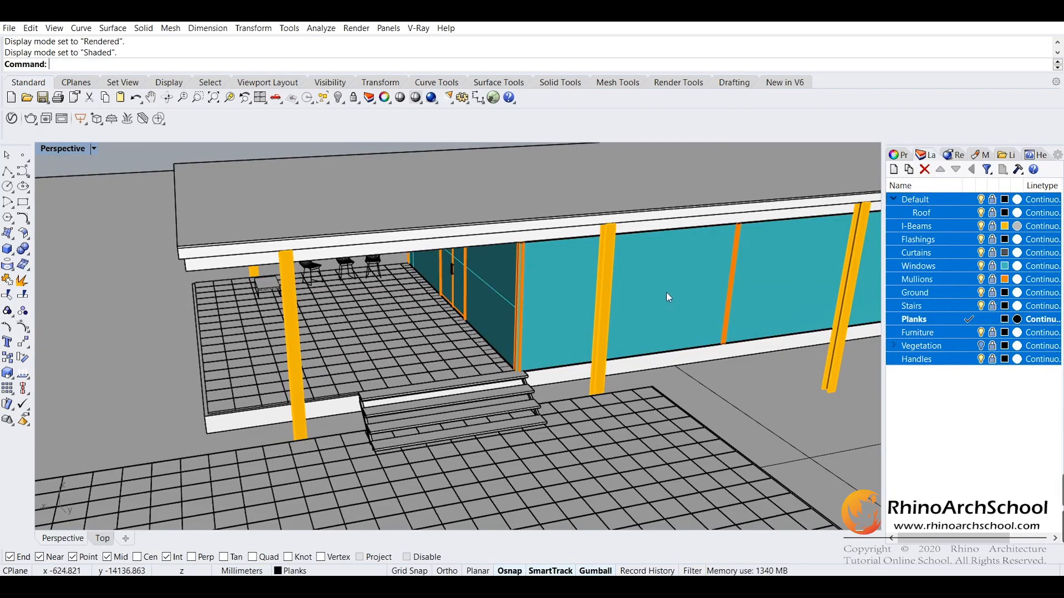
right_drag(666, 292, 434, 308)
click(989, 414)
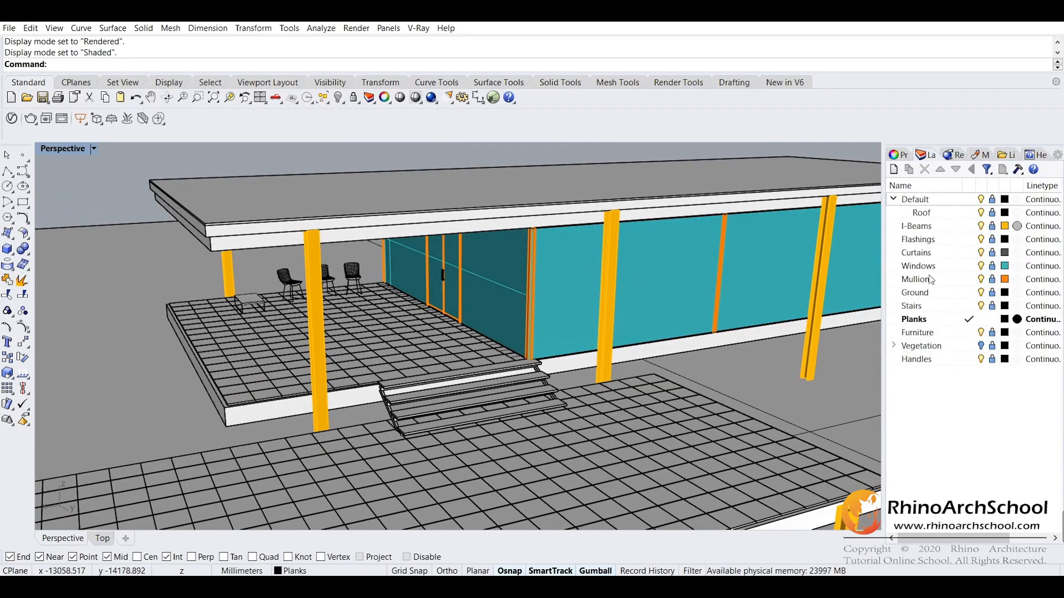
Unlock the I-Beams, Mullions, Default and Flashings layers, keeping Stairs locked
click(983, 229)
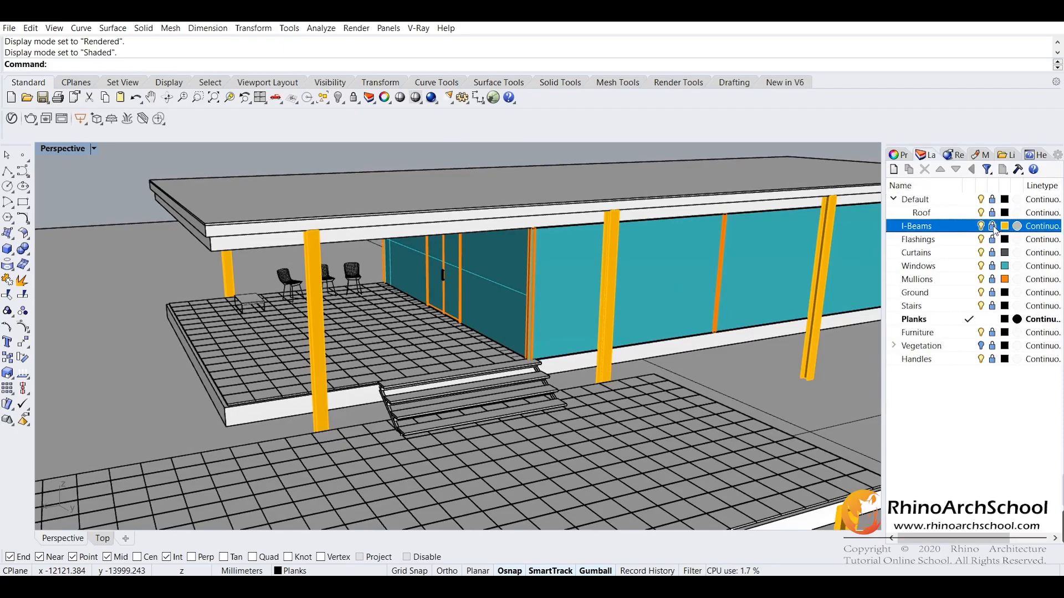
click(993, 280)
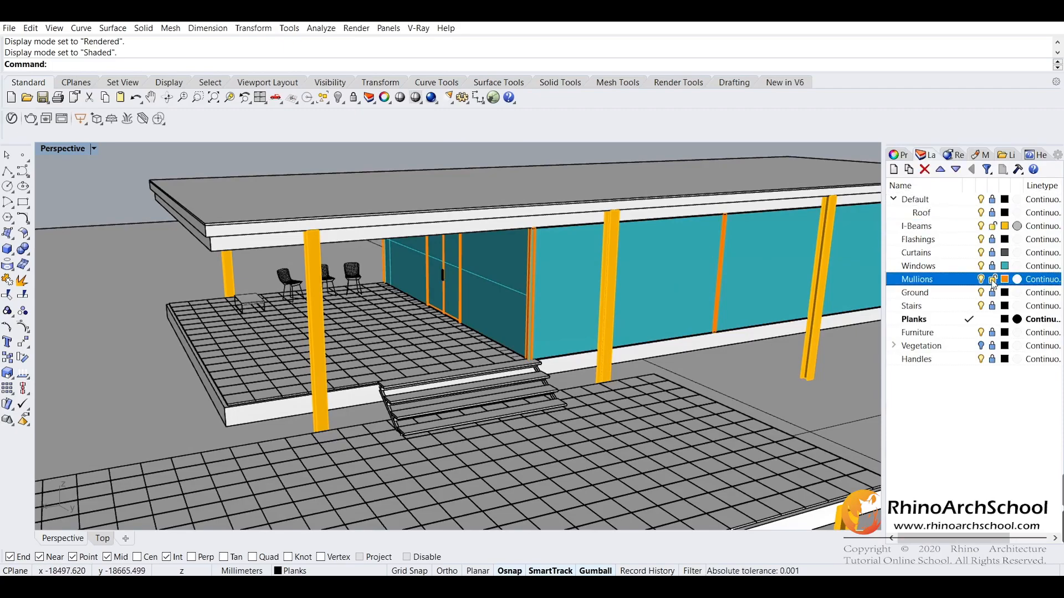
right_drag(488, 274, 589, 296)
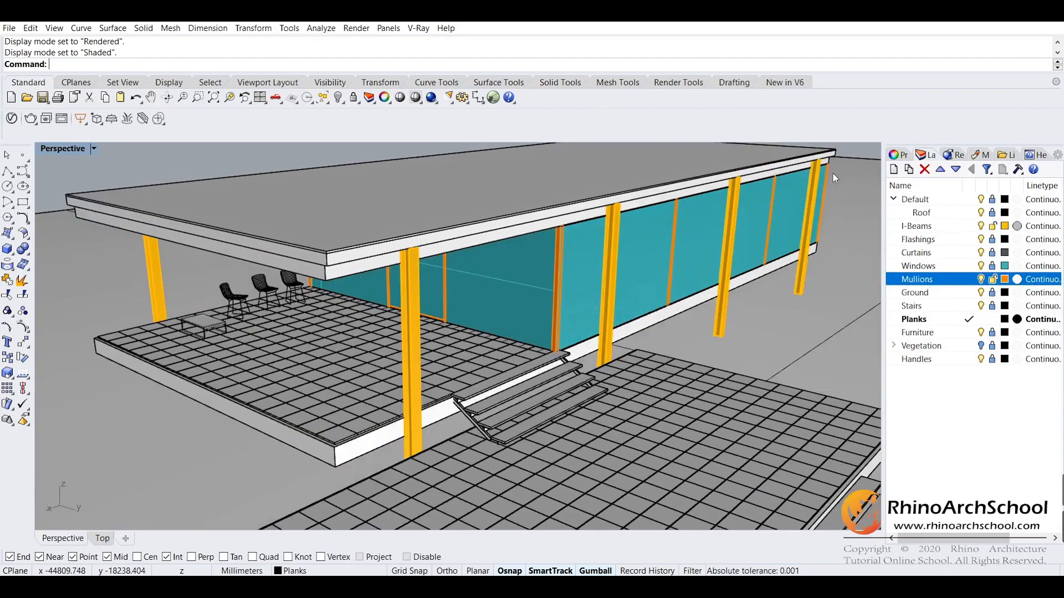
click(983, 200)
click(983, 201)
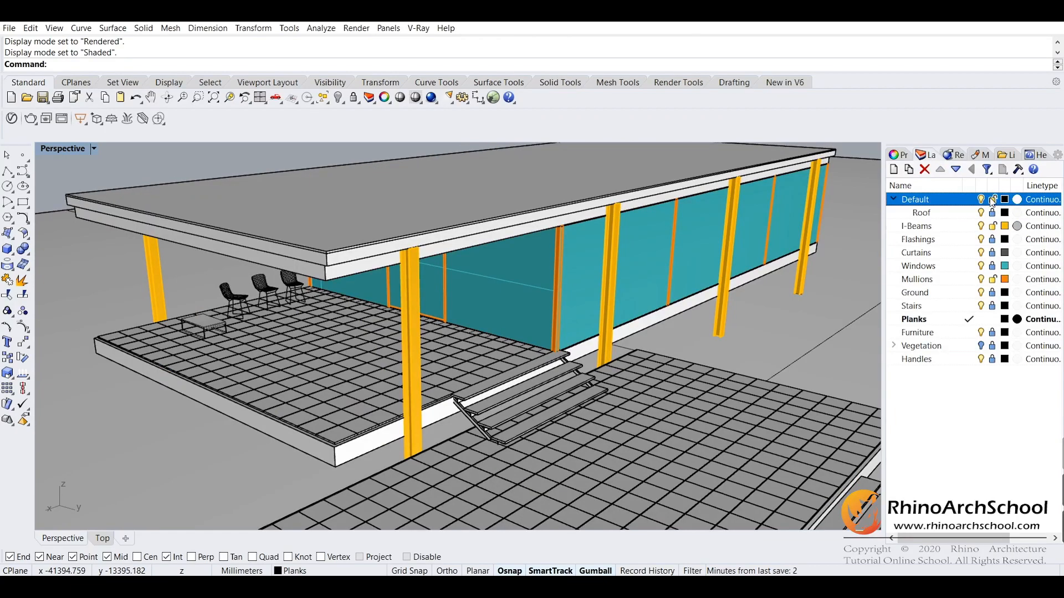
click(911, 306)
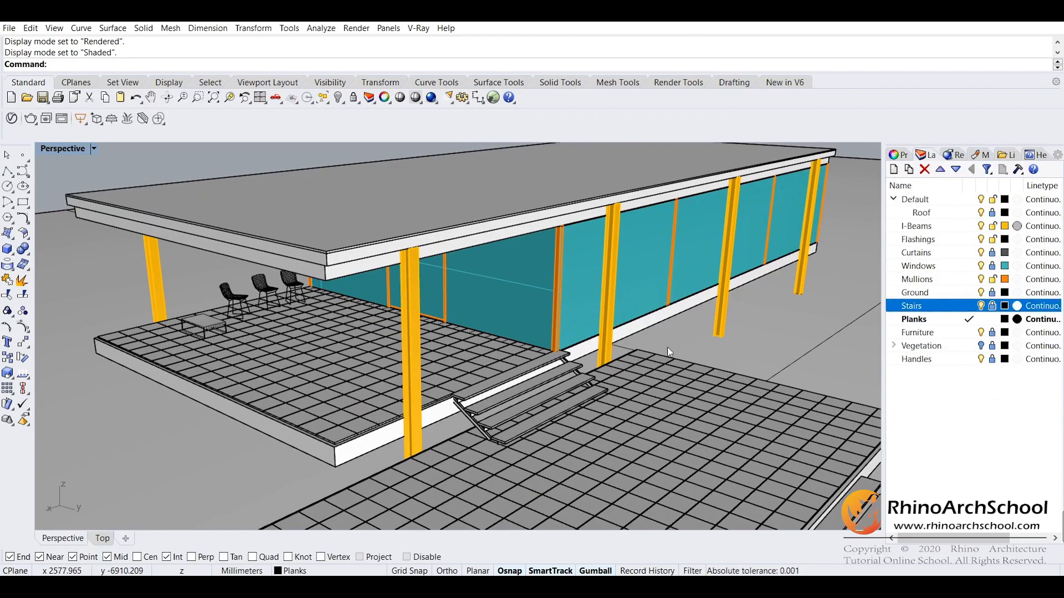
Select all unlocked objects, make I-Beams the current layer, and lock Planks to drop the planks from the selection
key(ctrl+a)
right_drag(640, 328, 628, 320)
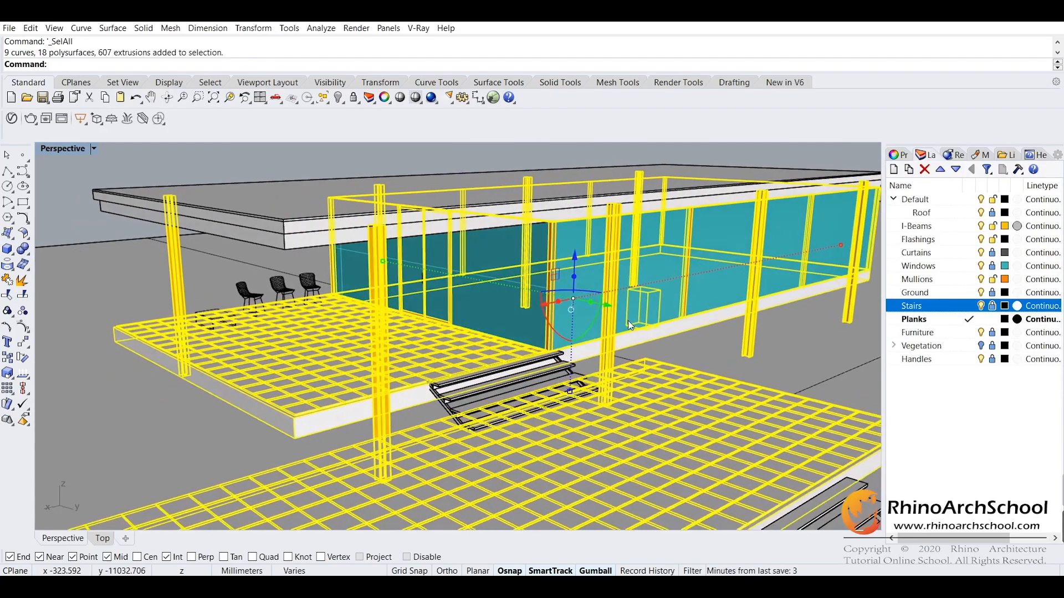
click(969, 226)
click(992, 321)
click(992, 320)
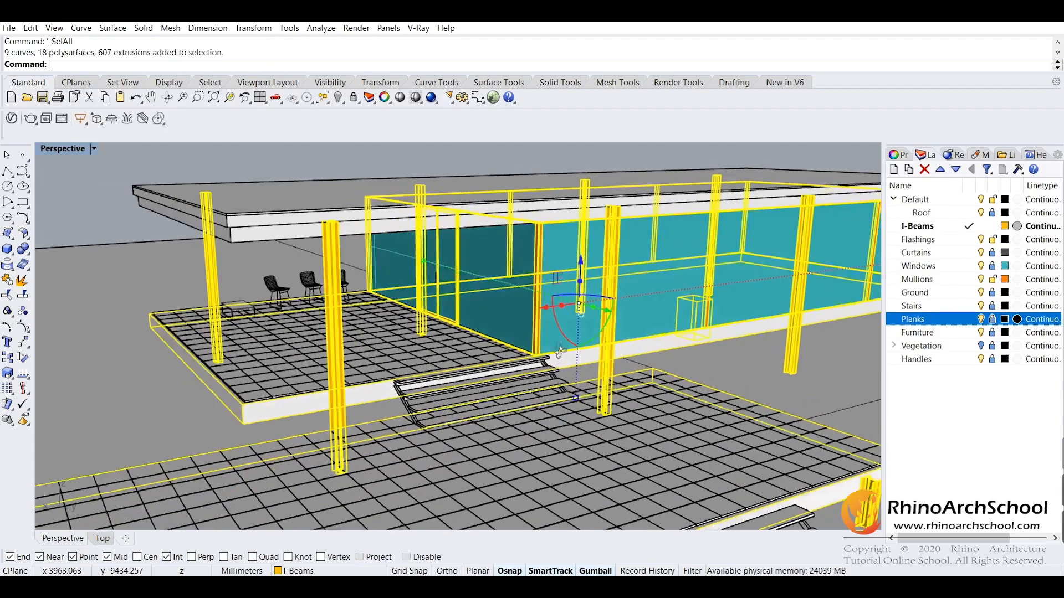
Assign /WallPaint_FineGrain_01_White_1m to the selected beams, mullions, flashings and Default layer objects
click(897, 155)
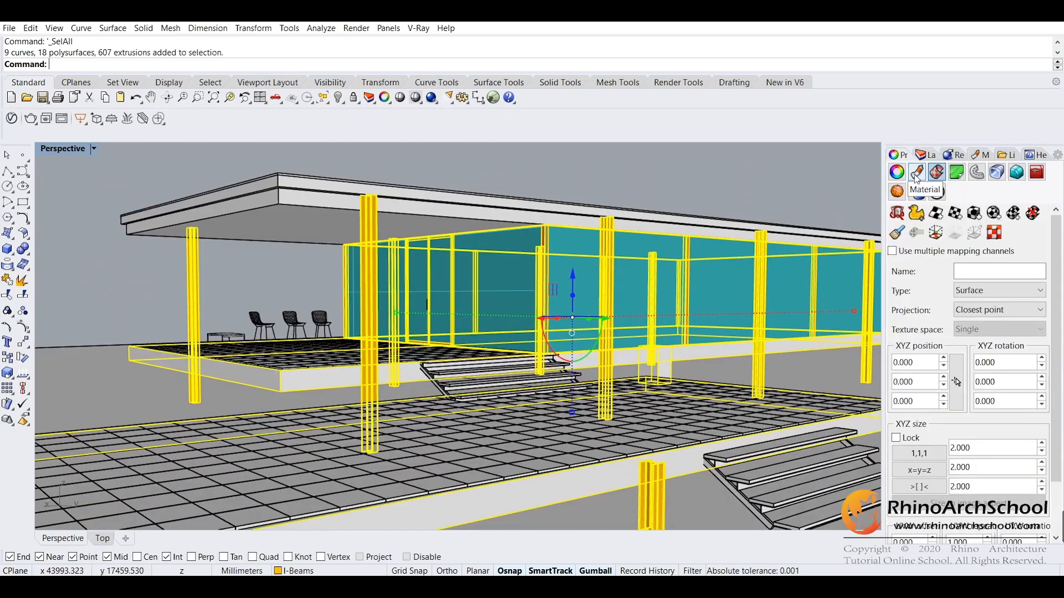
click(916, 173)
click(968, 228)
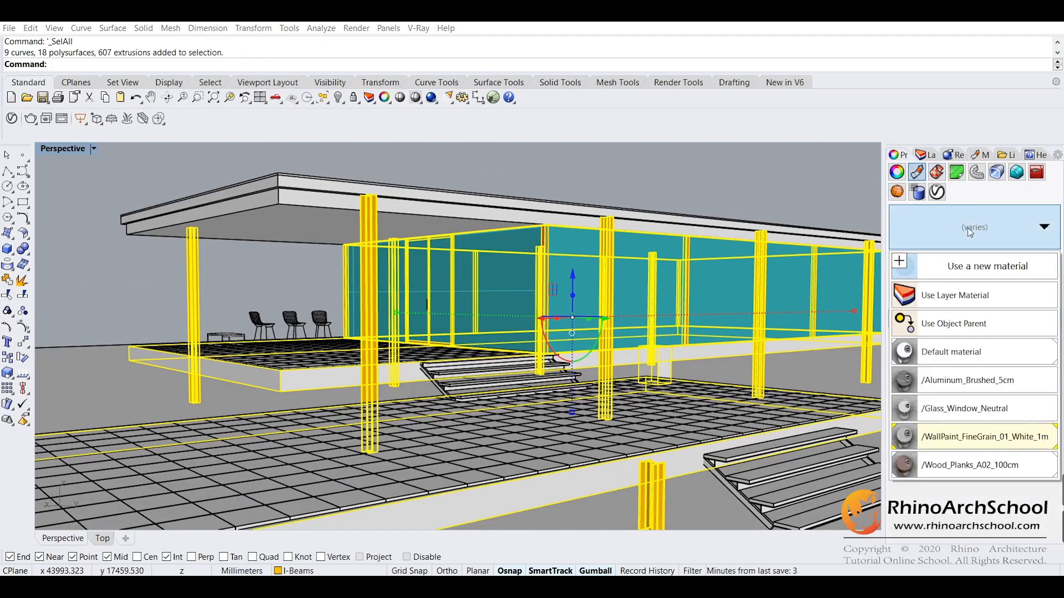
click(979, 430)
Apply texture mapping to the selected structural parts, set its type to Box, and lock the XYZ size at 700
click(937, 172)
click(997, 290)
click(936, 233)
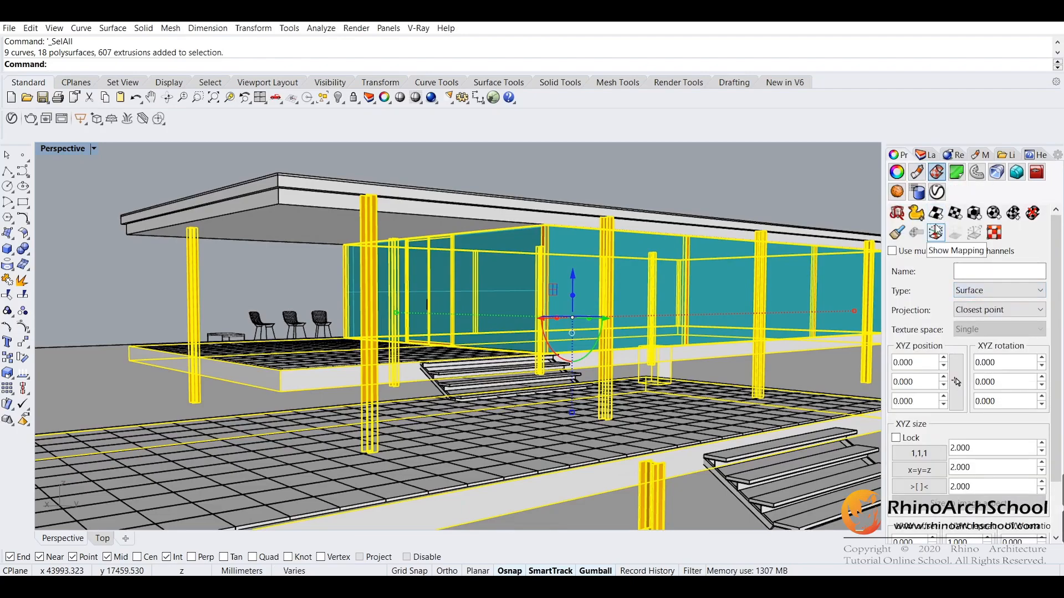
click(997, 290)
click(971, 330)
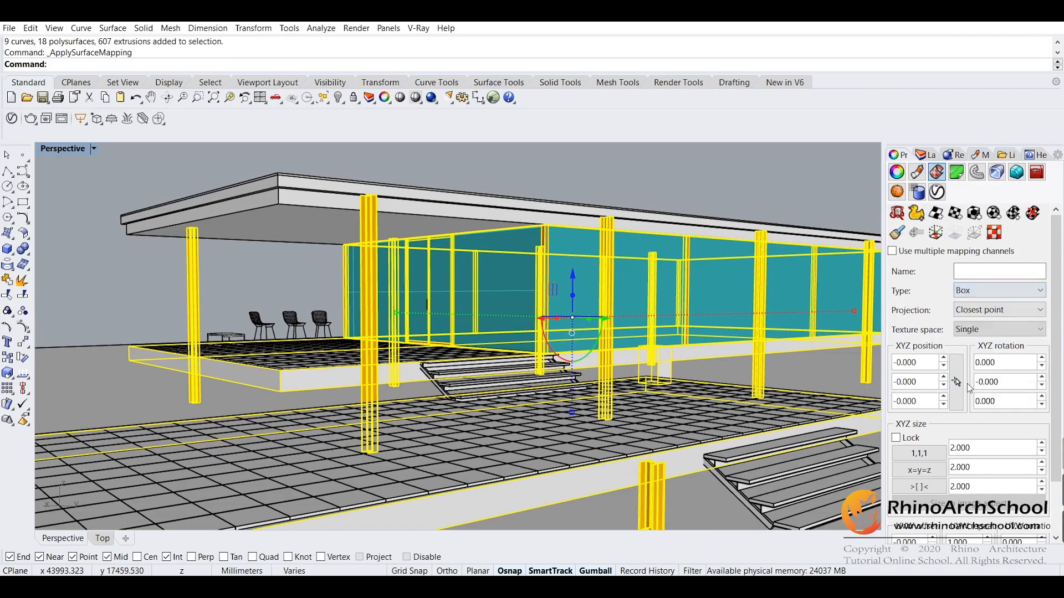
click(895, 438)
double_click(964, 447)
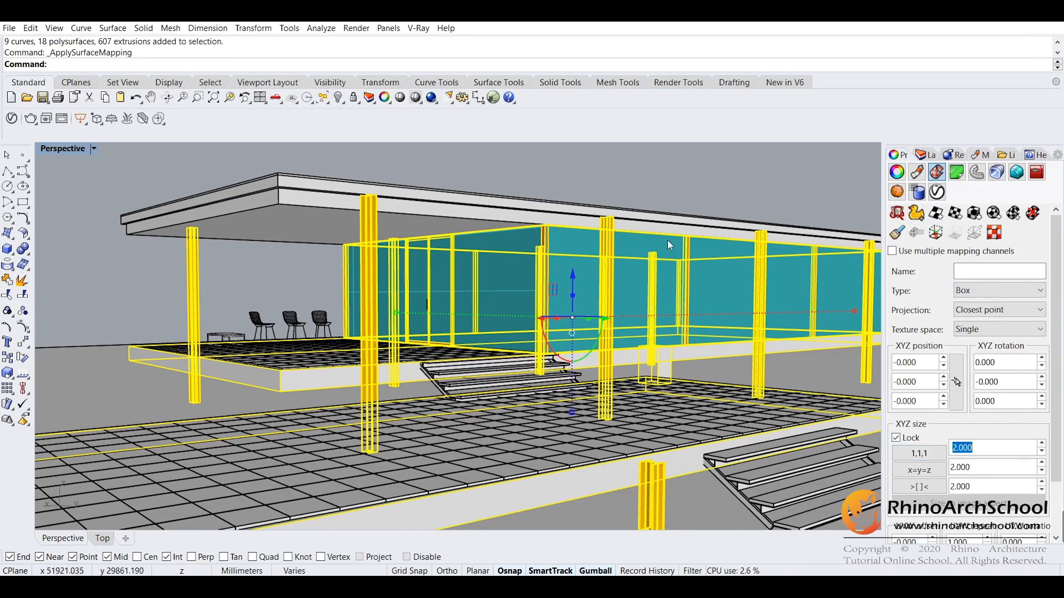
text(700)
key(Return)
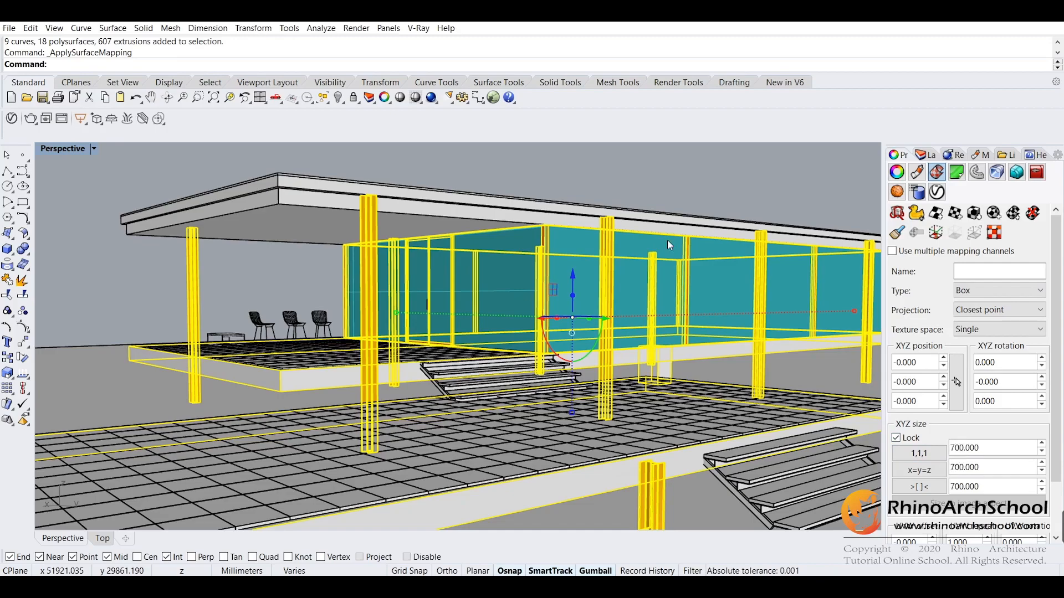
Clear the selection and lock every layer except the current I-Beams layer
click(681, 194)
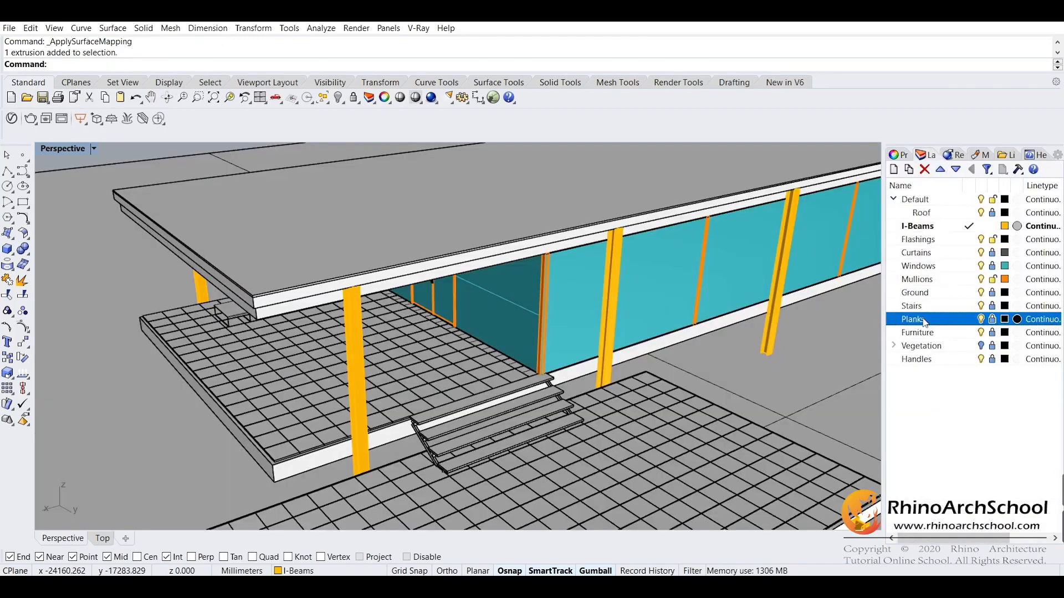
click(918, 360)
key(ctrl+a)
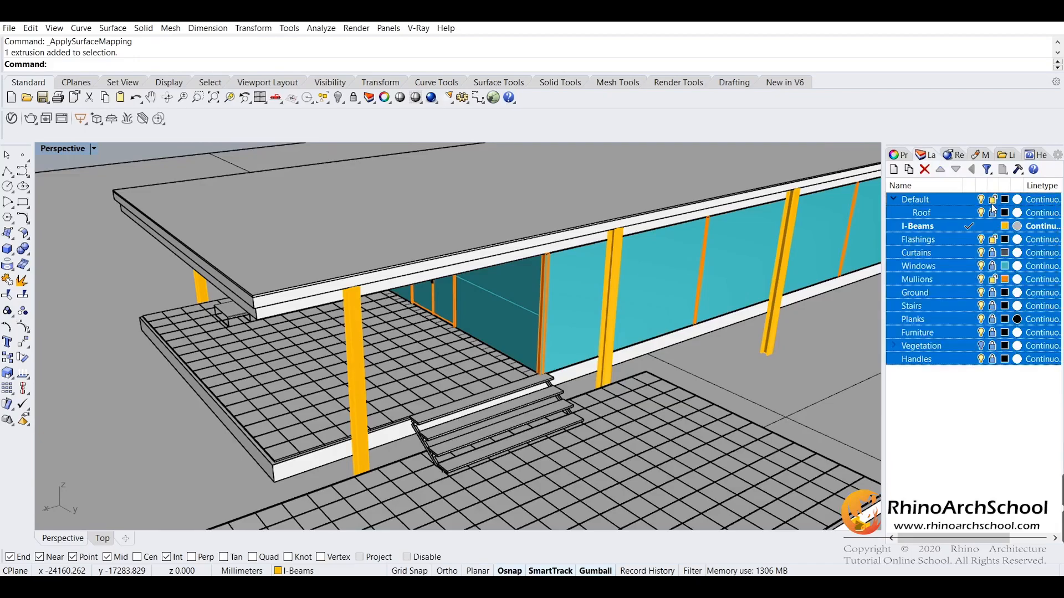
click(935, 378)
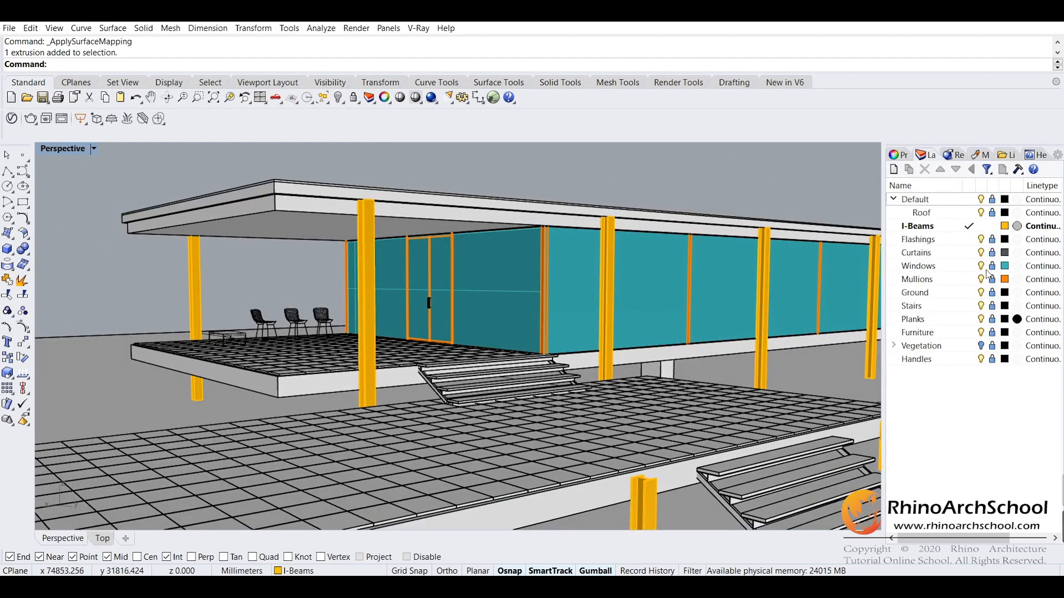
Unlock the Windows layer, select all unlocked objects, make Windows current, and lock I-Beams to keep only the windows selected
click(986, 266)
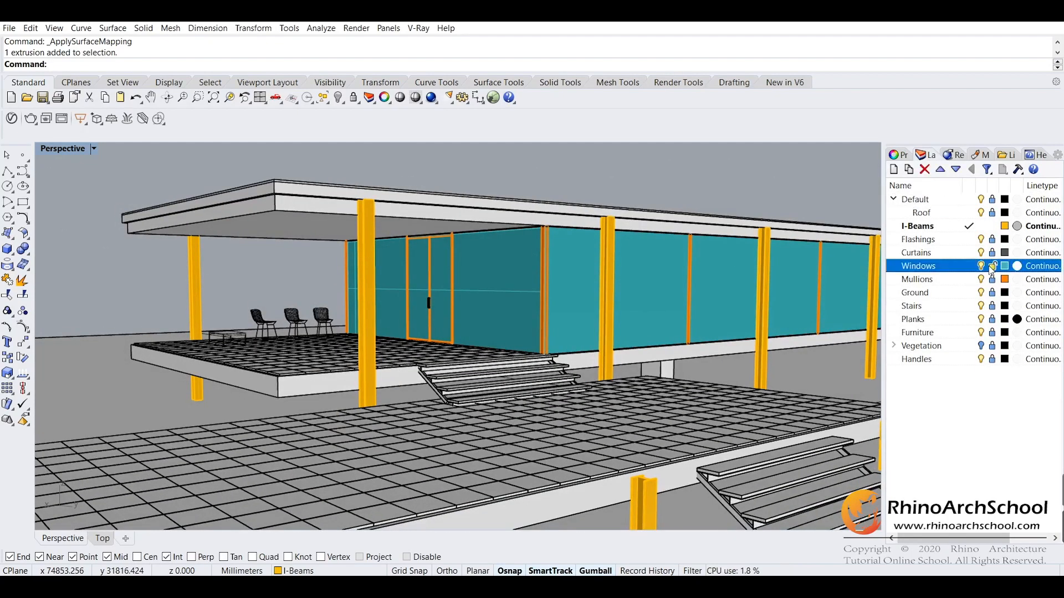
click(729, 288)
key(ctrl+a)
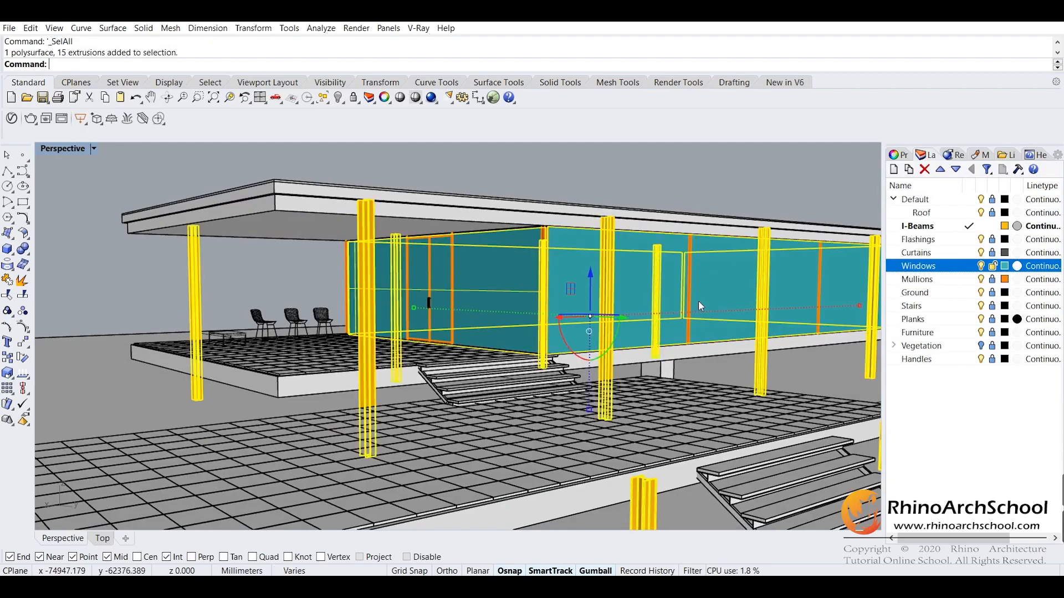
click(970, 266)
click(992, 227)
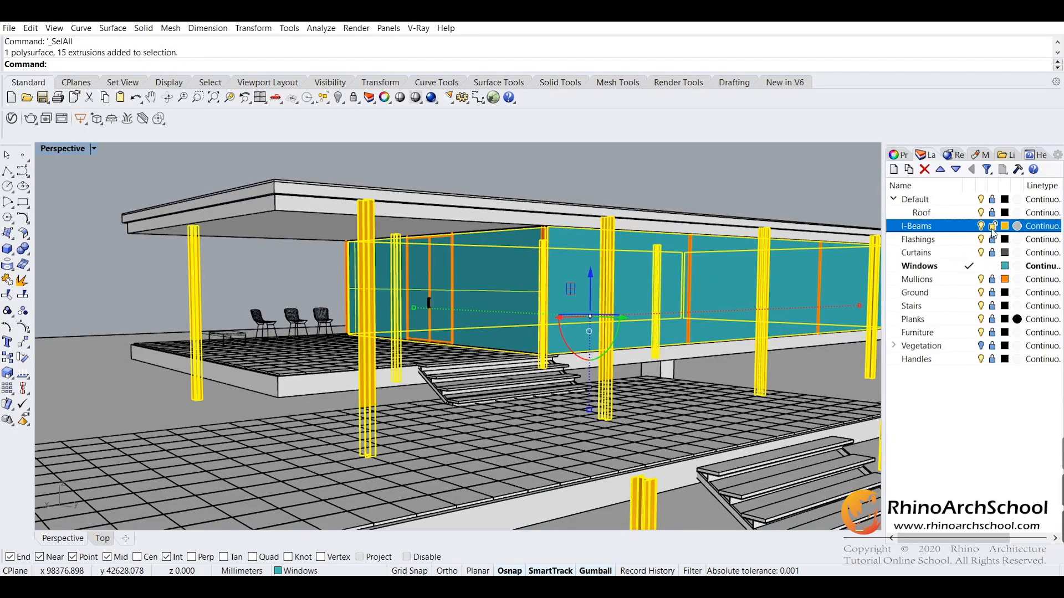
Assign the /Glass_Window_Neutral material to the selected windows, then clear the selection
right_drag(703, 319, 669, 323)
click(898, 155)
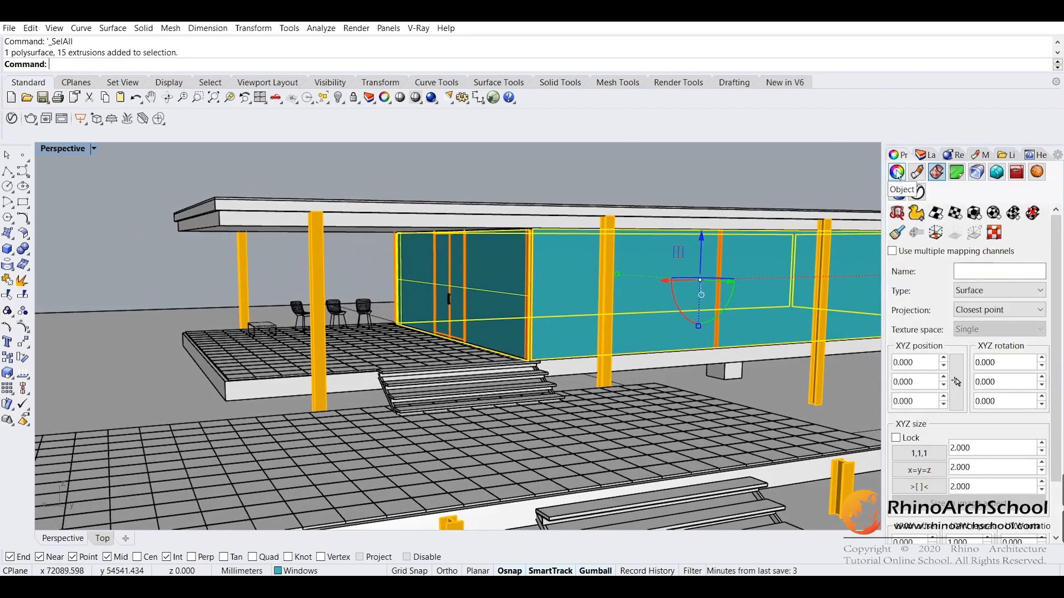
click(917, 172)
click(957, 236)
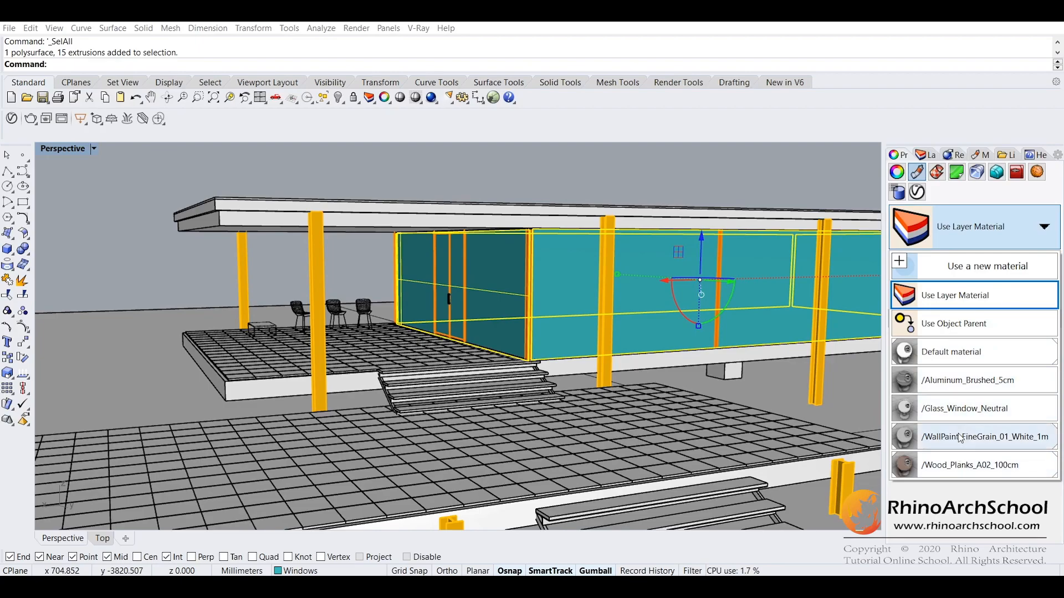
click(948, 412)
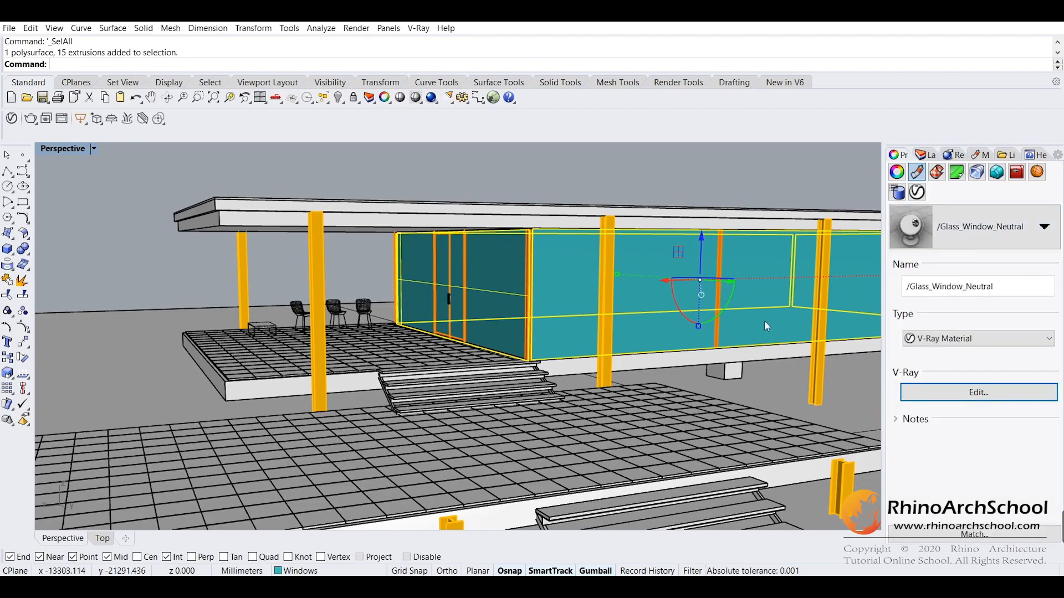
click(716, 169)
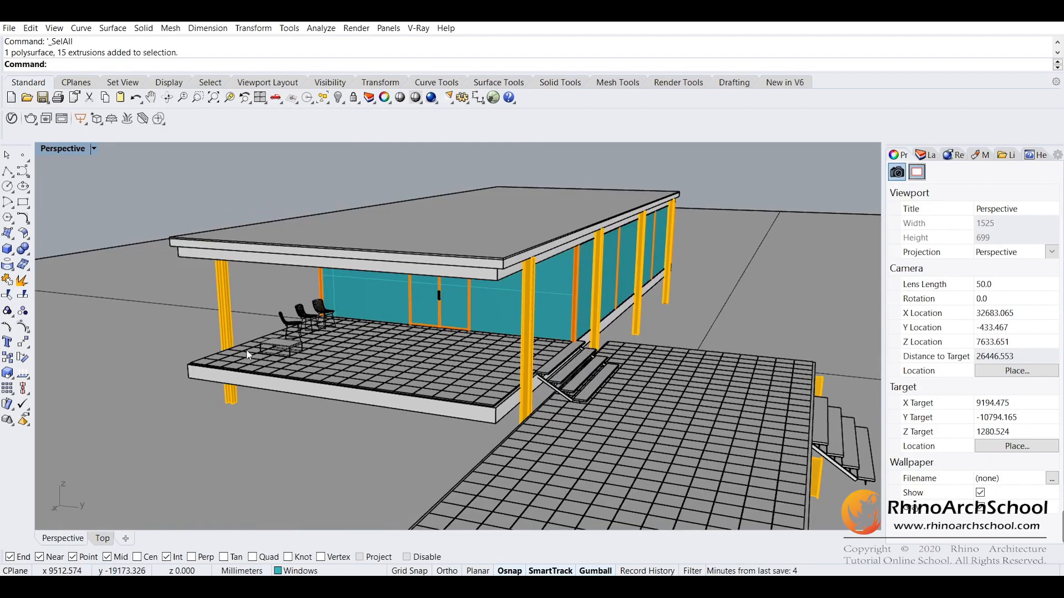
Switch to the Farnsworth House reference photo in the browser and examine the terrace table and chairs
scroll(249, 349, up, 8)
right_drag(310, 271, 272, 312)
scroll(293, 339, up, 6)
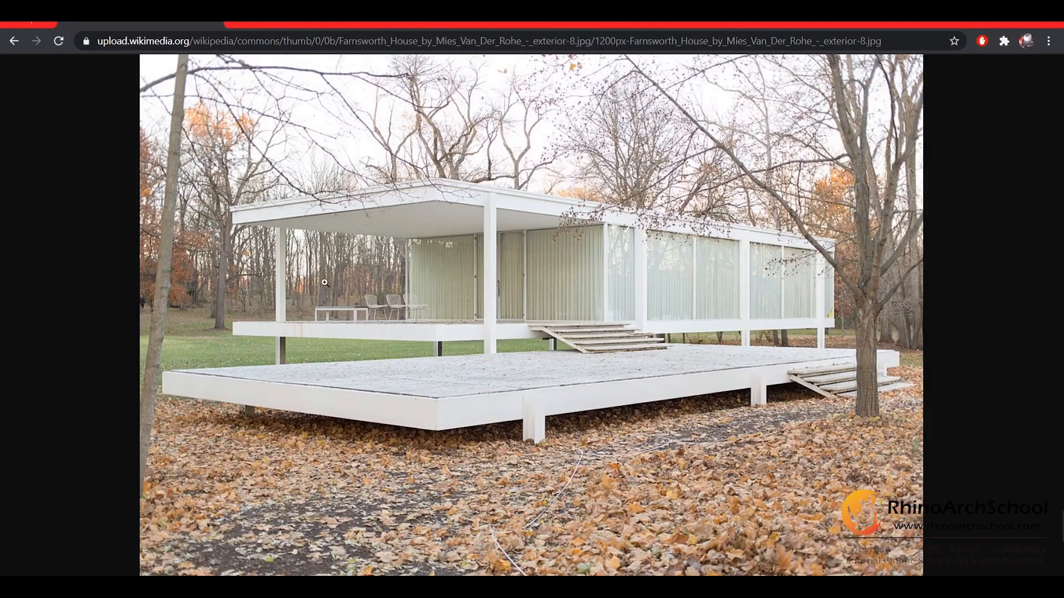
click(391, 306)
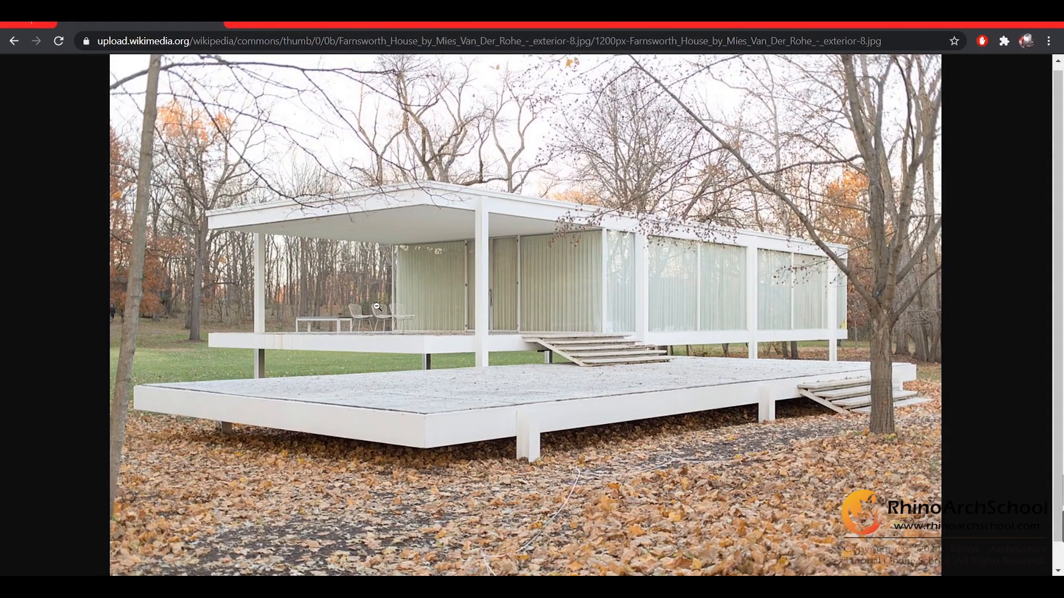
click(365, 349)
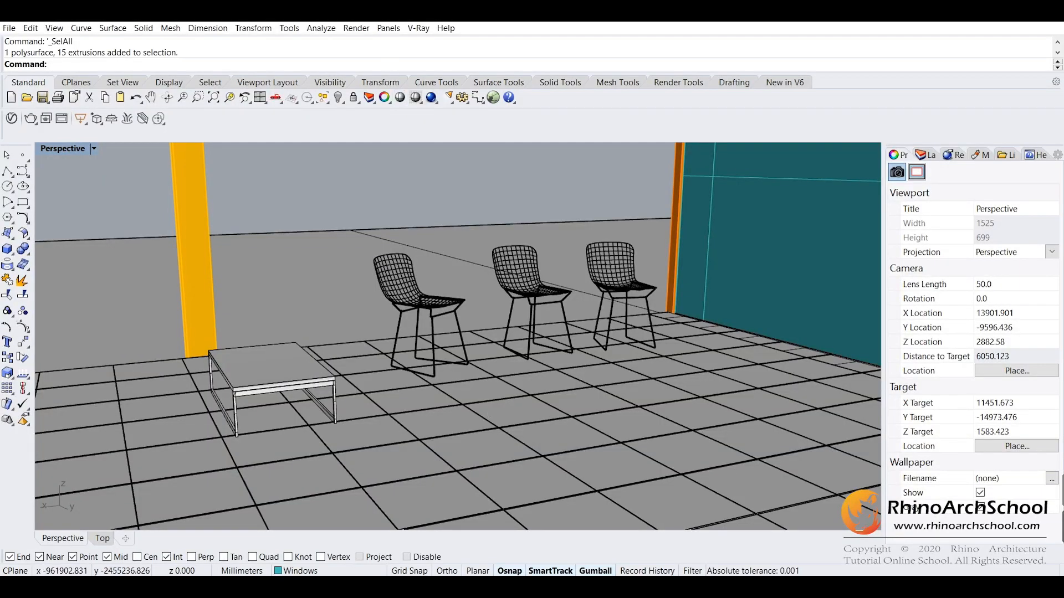
Return to Rhino and open the V-Ray Asset Editor's material library at the Wood & Laminate category
click(418, 27)
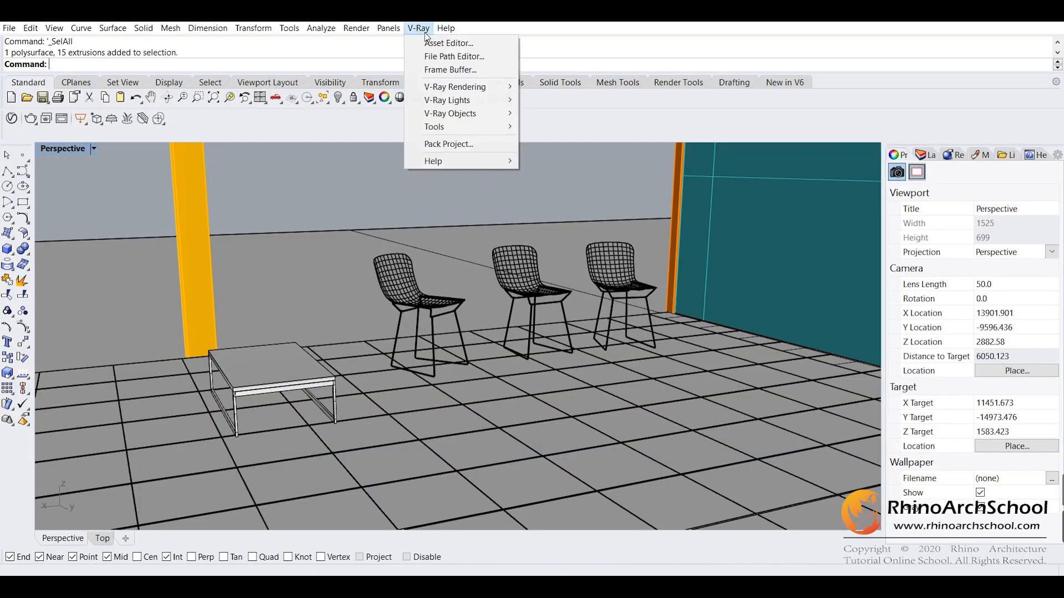
click(425, 44)
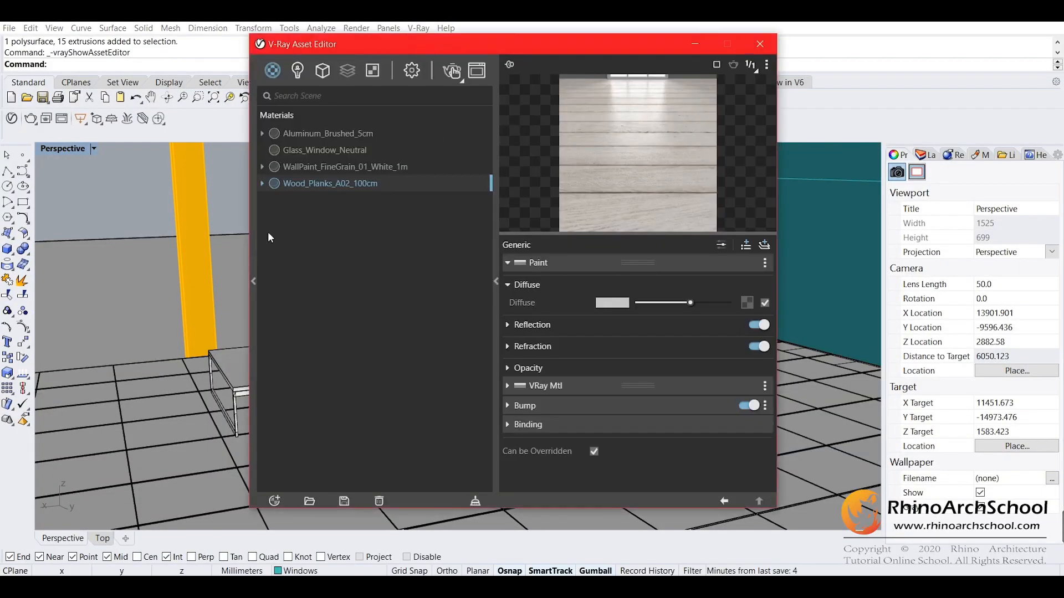
click(251, 243)
drag(222, 43, 318, 33)
click(114, 399)
Add the Laminate D01 120cm material from the library to the scene materials and close the Asset Editor
scroll(302, 222, down, 5)
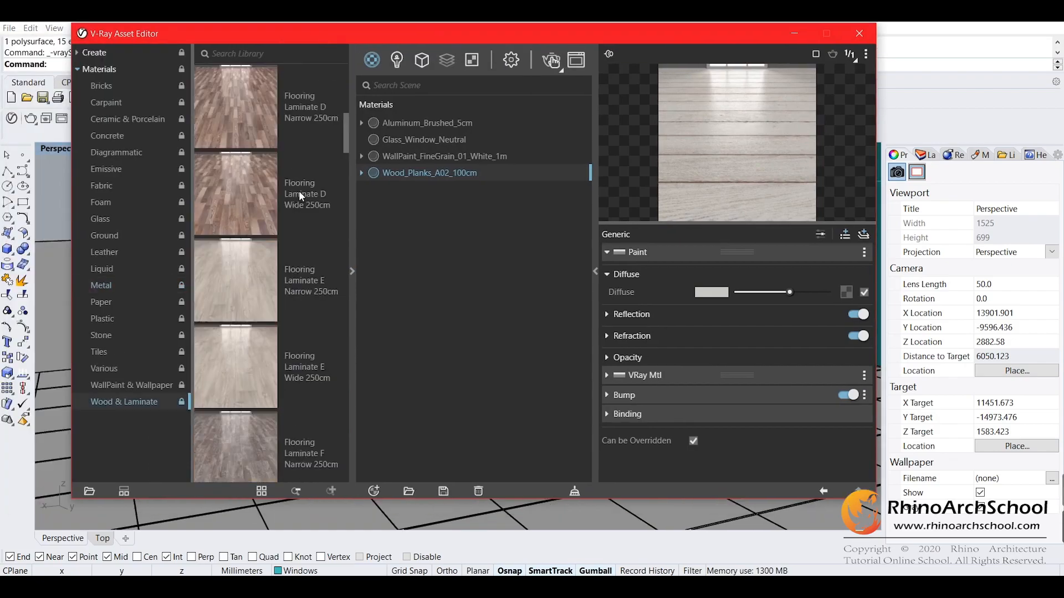
click(350, 151)
click(350, 150)
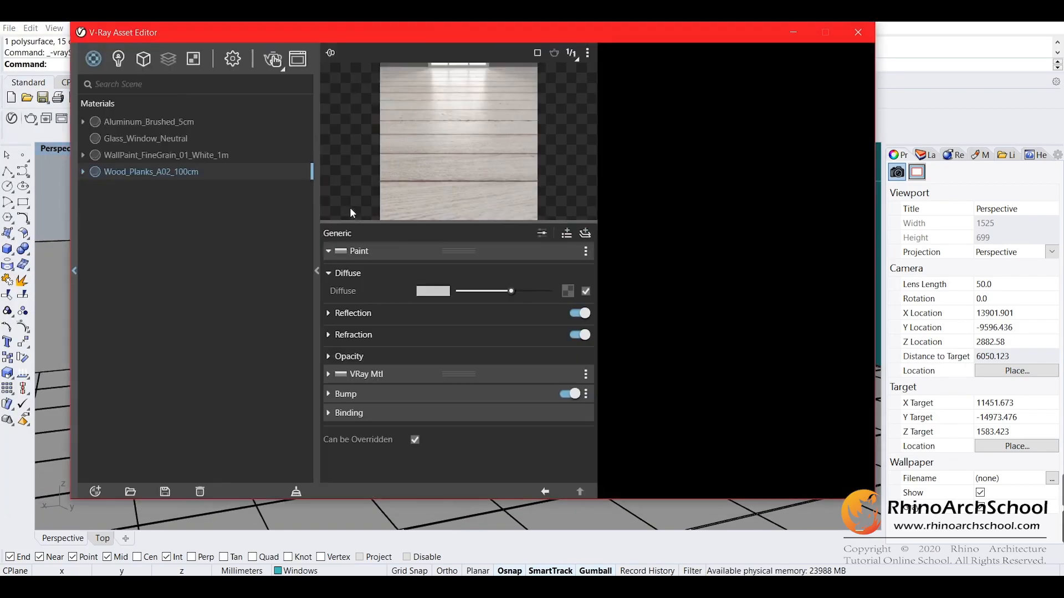
drag(343, 147, 337, 356)
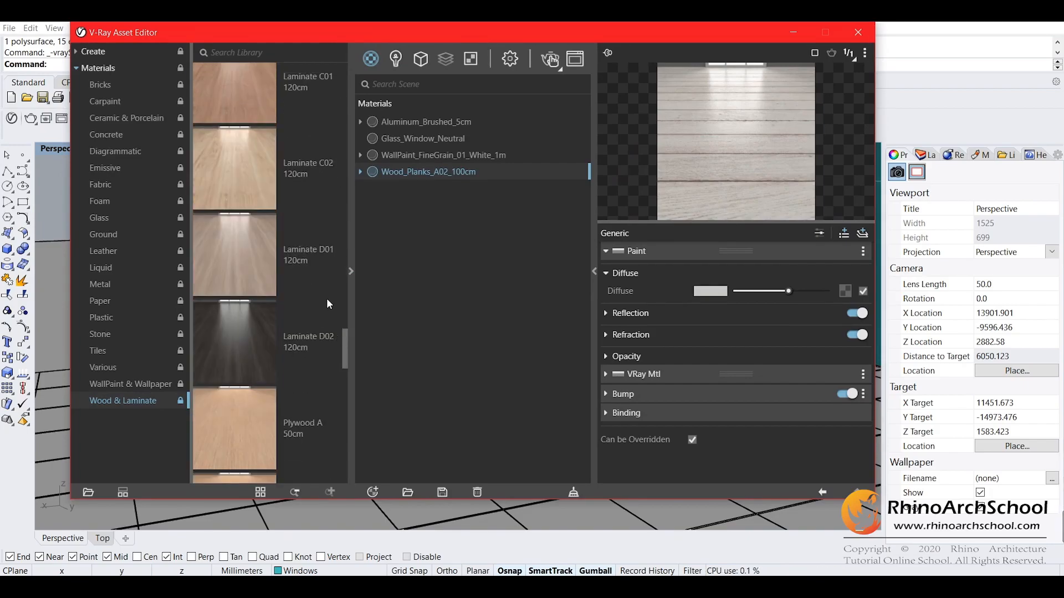
drag(308, 260, 456, 148)
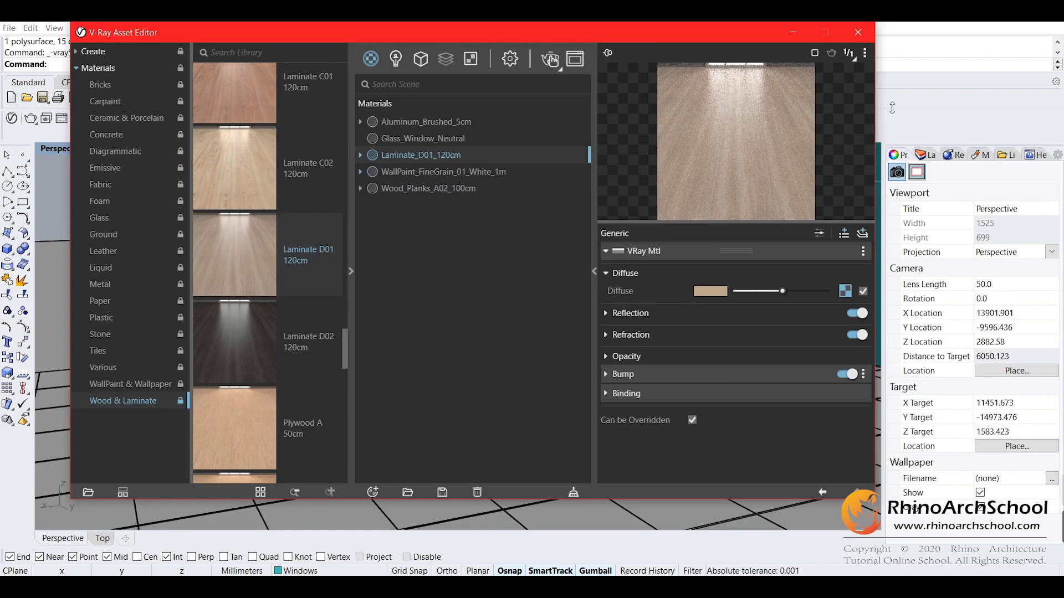
click(859, 33)
Unlock the Furniture layer, make it current, and lock the Windows layer
scroll(531, 283, up, 5)
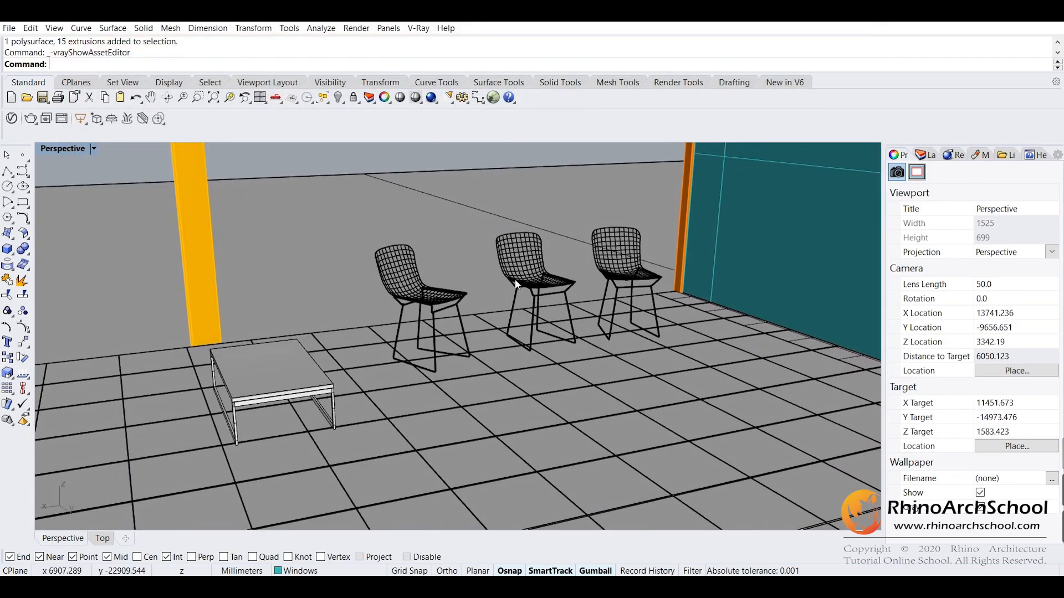
right_drag(556, 271, 529, 299)
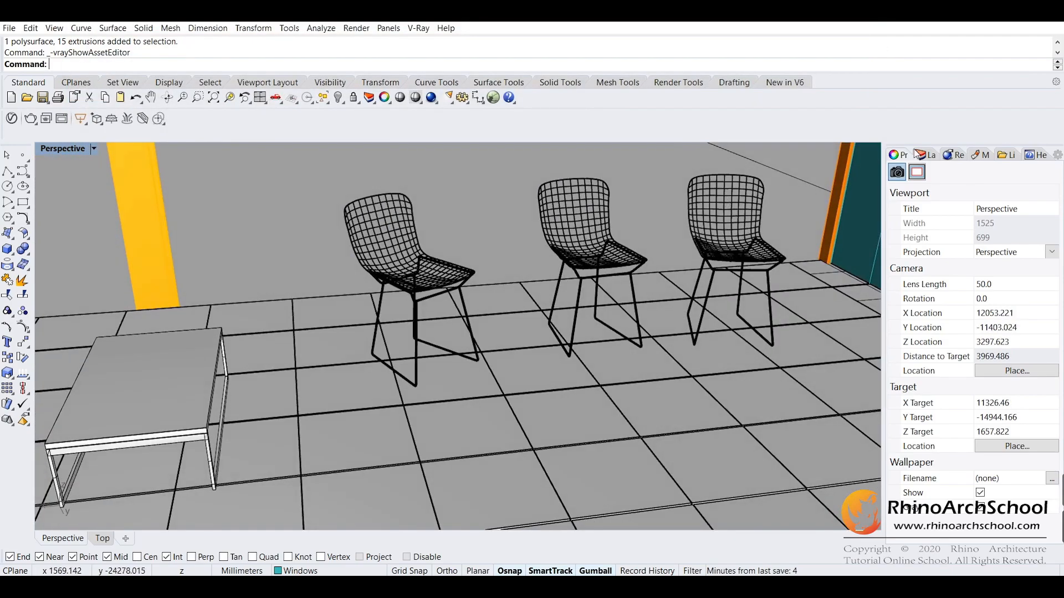
click(927, 155)
click(975, 334)
click(969, 332)
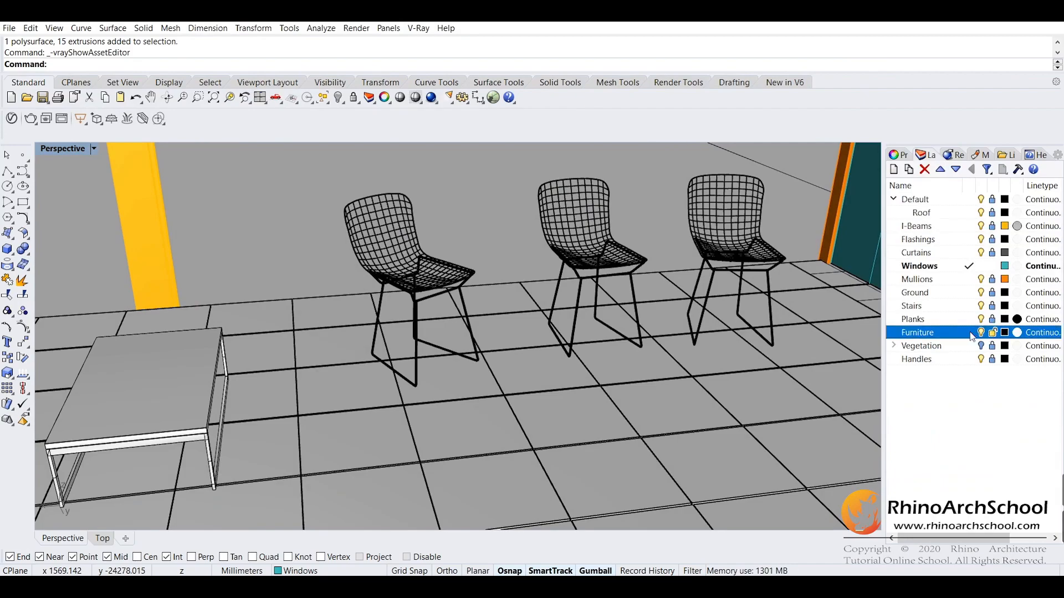
click(991, 269)
Select the three terrace chairs and the table frame and assign them the /WallPaint_FineGrain_01_White_1m material
click(726, 222)
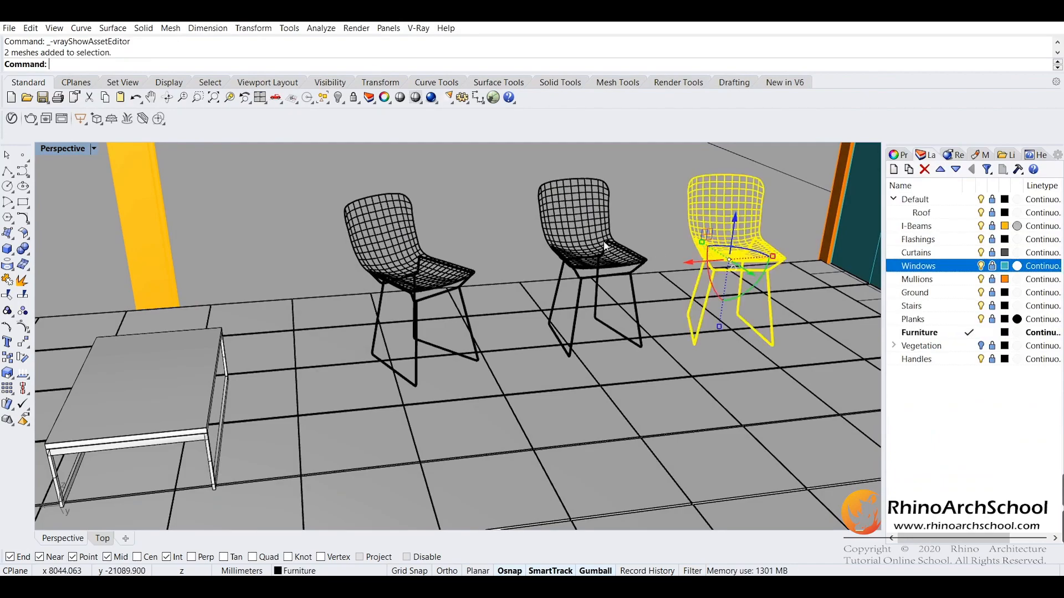
shift+click(573, 221)
click(207, 358)
shift+click(207, 443)
shift+click(382, 233)
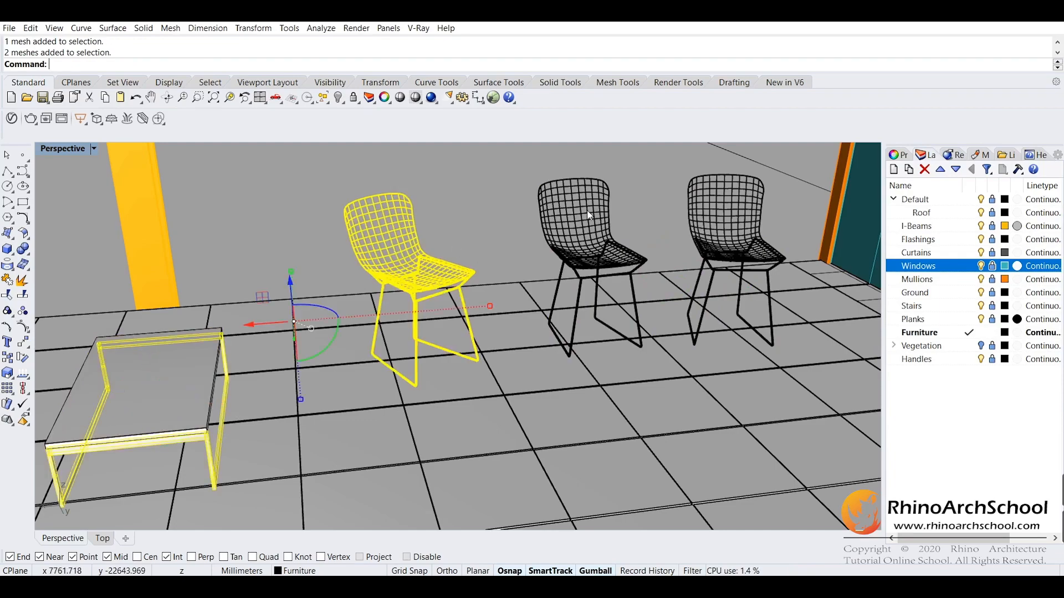
shift+click(587, 210)
shift+click(701, 224)
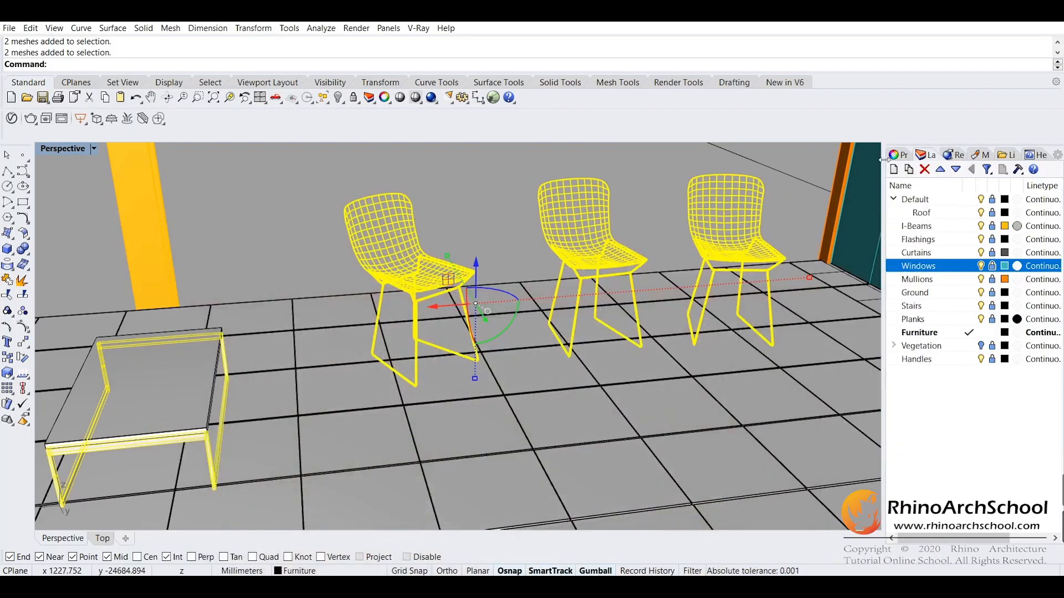
click(896, 154)
click(959, 232)
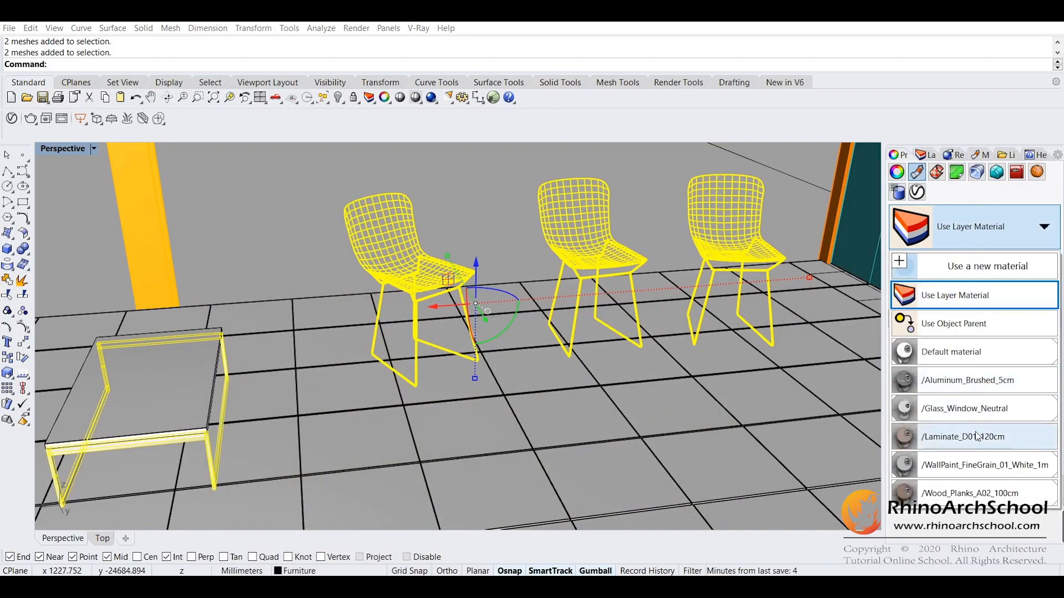
click(985, 464)
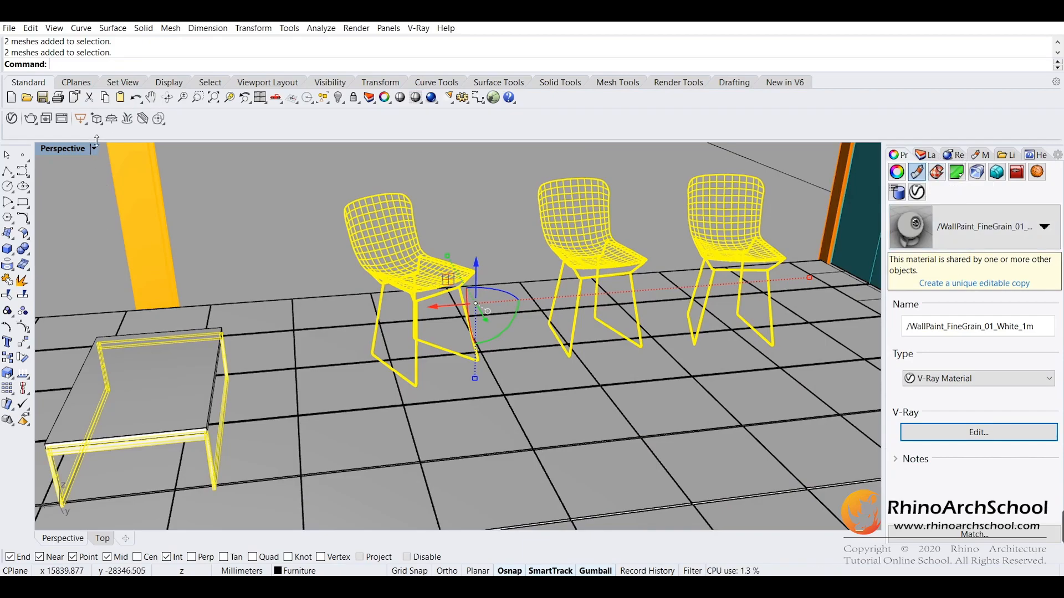
Clear the selection and switch the Perspective viewport to Rendered display around the terrace table
click(97, 167)
click(94, 150)
click(88, 208)
right_drag(420, 238, 344, 325)
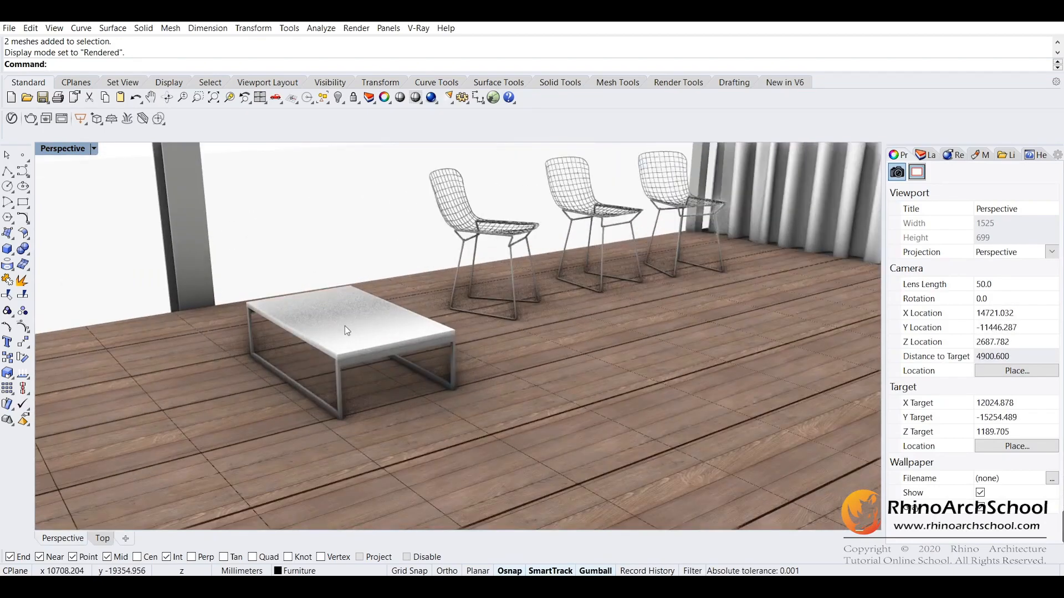
Assign the /Laminate_D01_120cm material to the tabletop
click(344, 326)
scroll(344, 326, up, 3)
click(1002, 231)
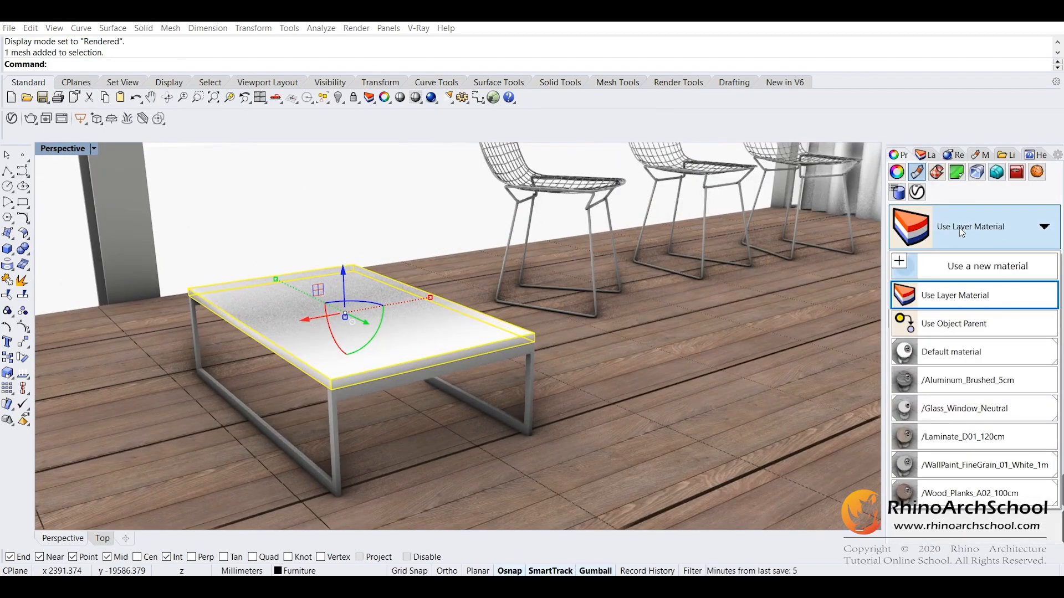
click(944, 446)
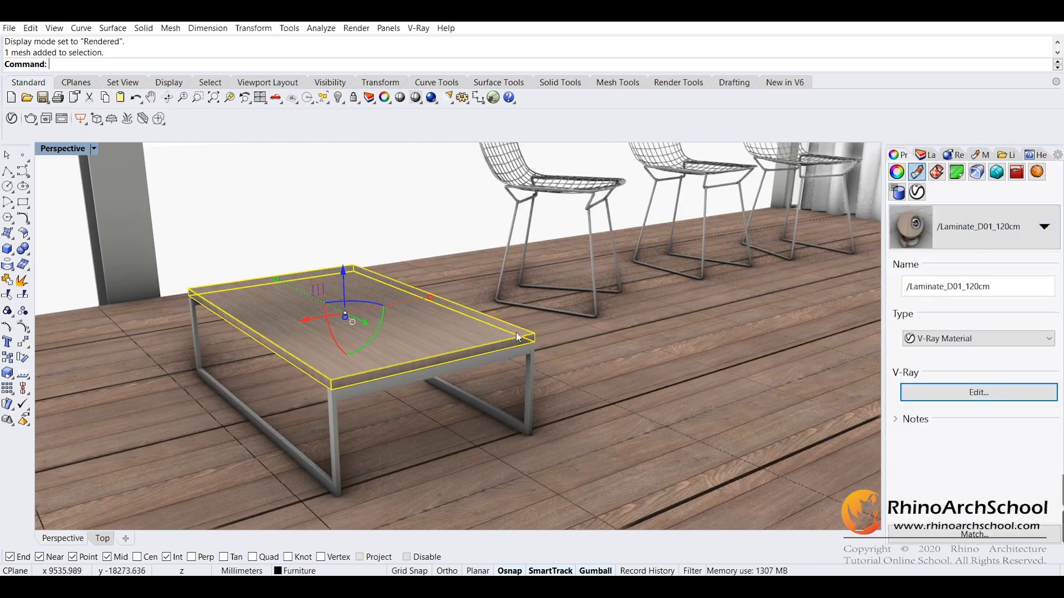
Inspect the laminate grain on the tabletop and set its texture mapping type to Box
scroll(516, 331, up, 6)
scroll(438, 249, up, 3)
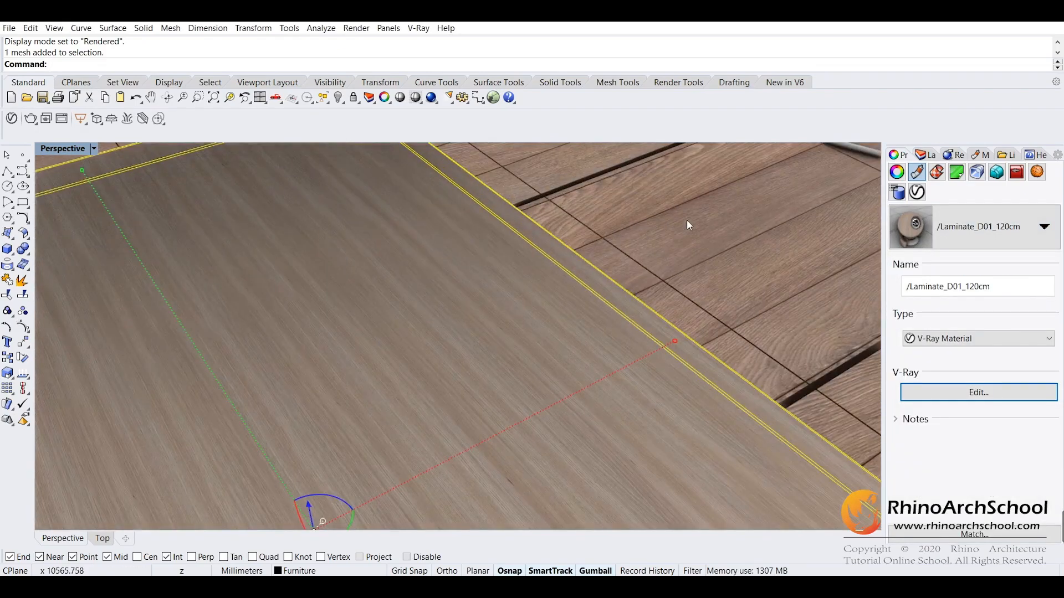
scroll(426, 279, down, 6)
right_drag(425, 279, 513, 286)
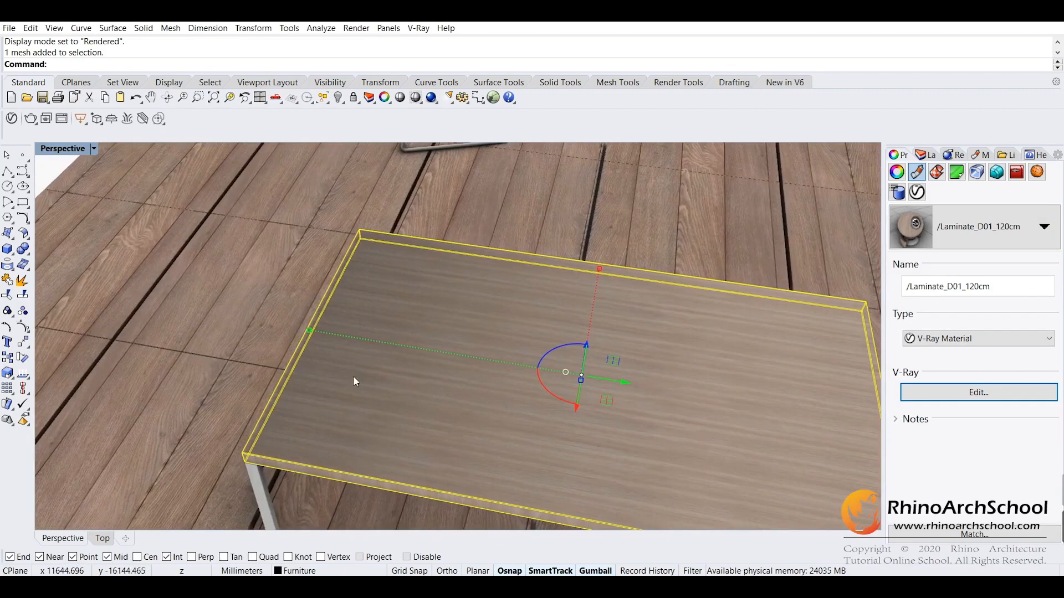
click(937, 172)
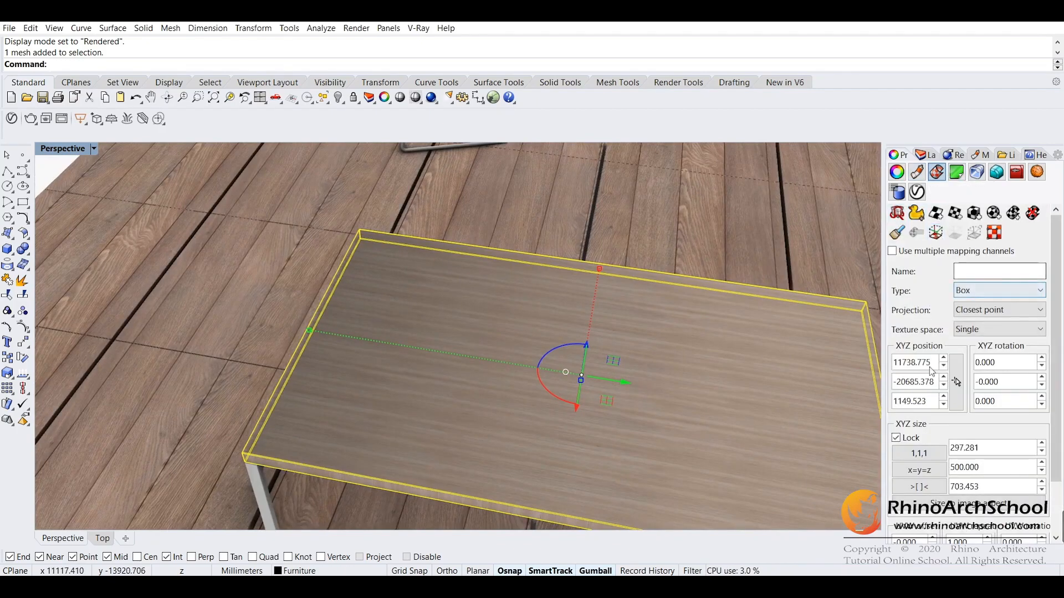
right_drag(363, 268, 411, 267)
scroll(407, 263, down, 7)
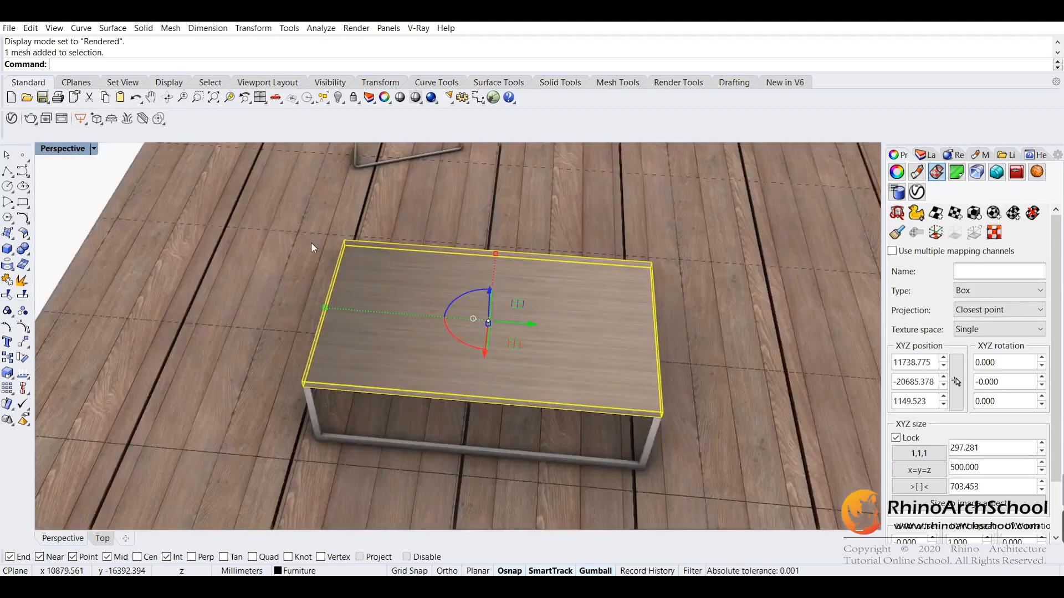
scroll(459, 302, up, 7)
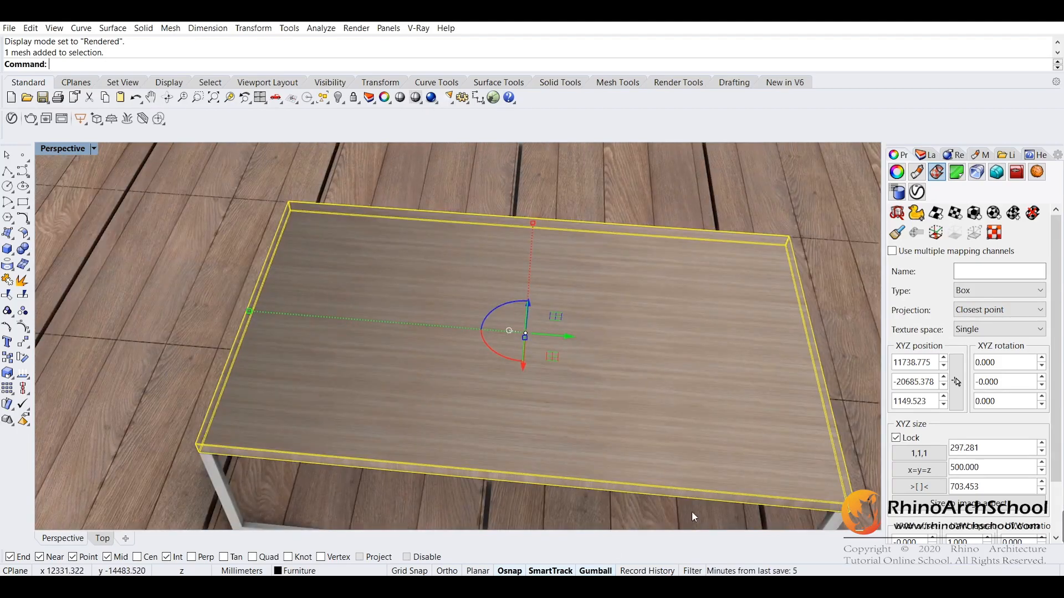
Deselect the tabletop and examine the laminate grain on its surface and edges, along with the terrace furniture
right_drag(481, 308, 523, 358)
click(770, 284)
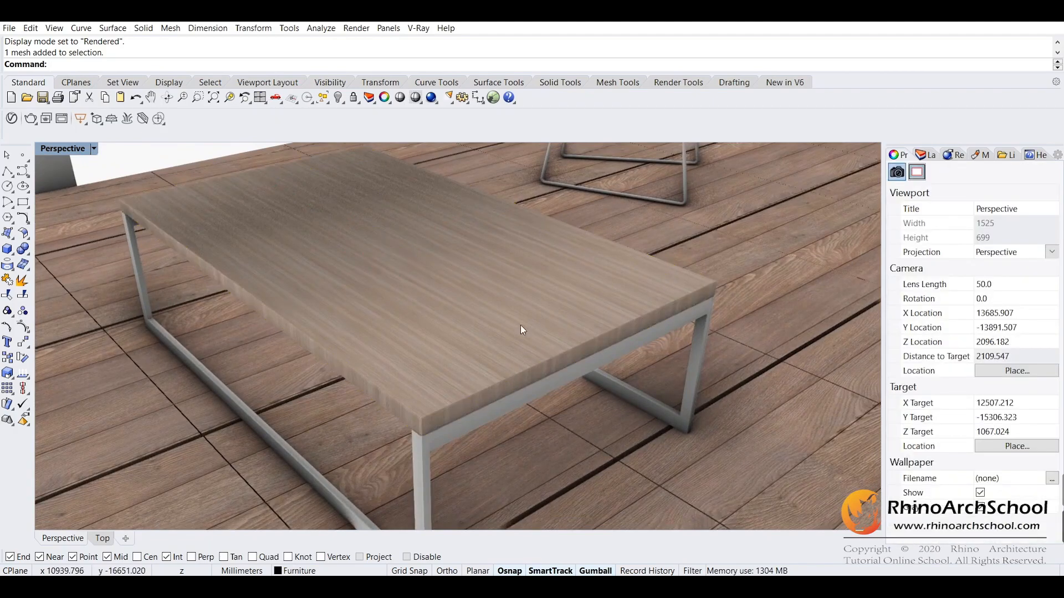
scroll(336, 222, up, 5)
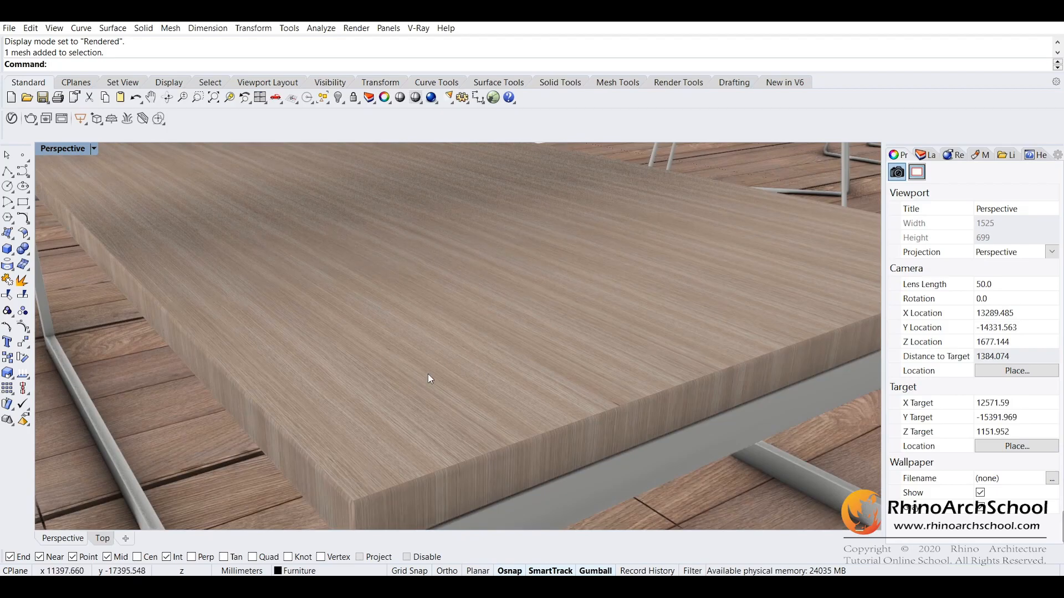
scroll(468, 264, down, 5)
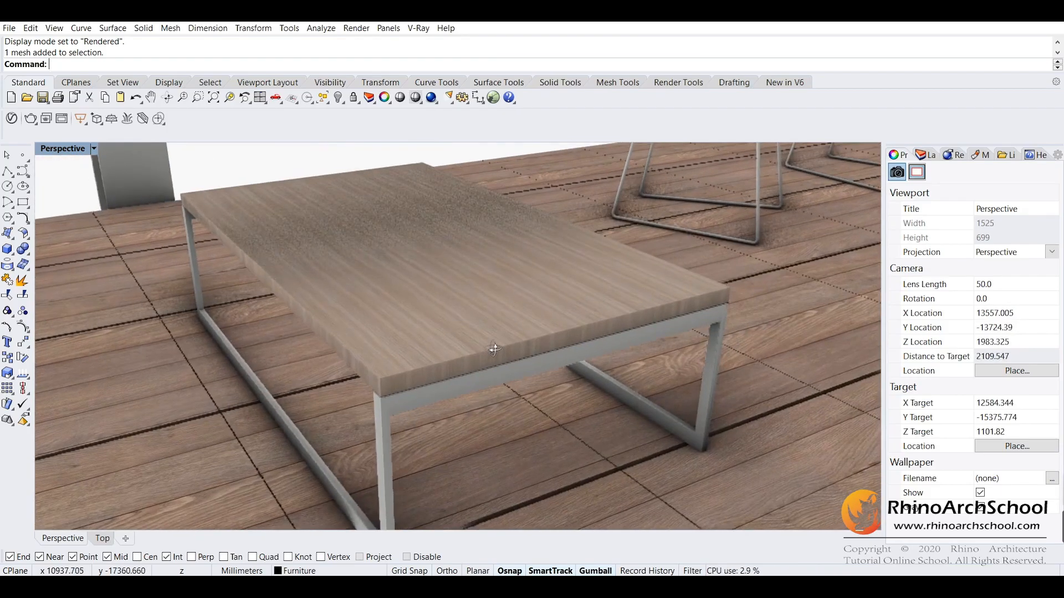
scroll(410, 250, up, 2)
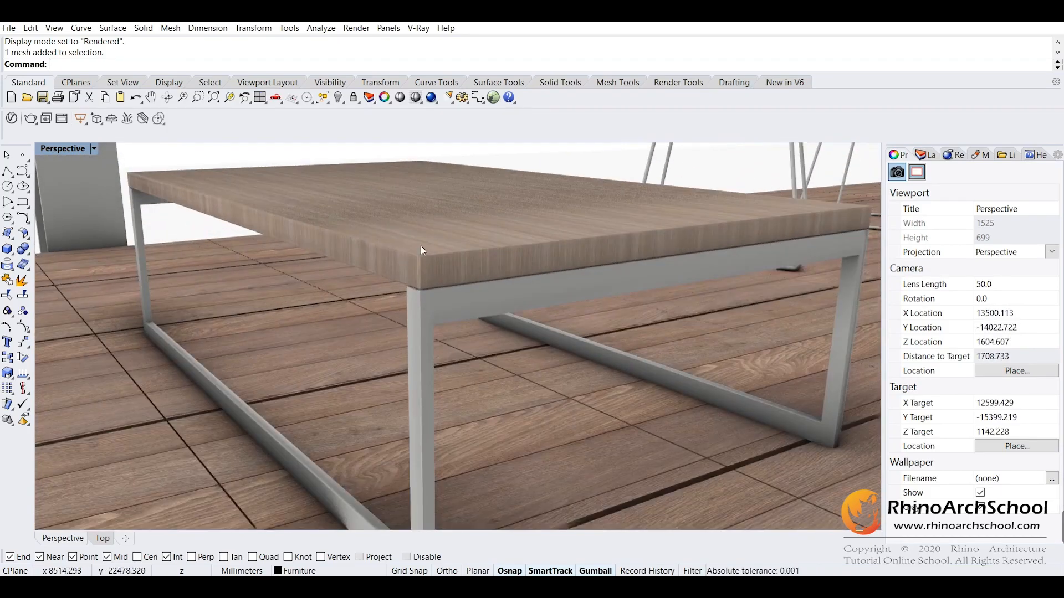
scroll(460, 248, down, 10)
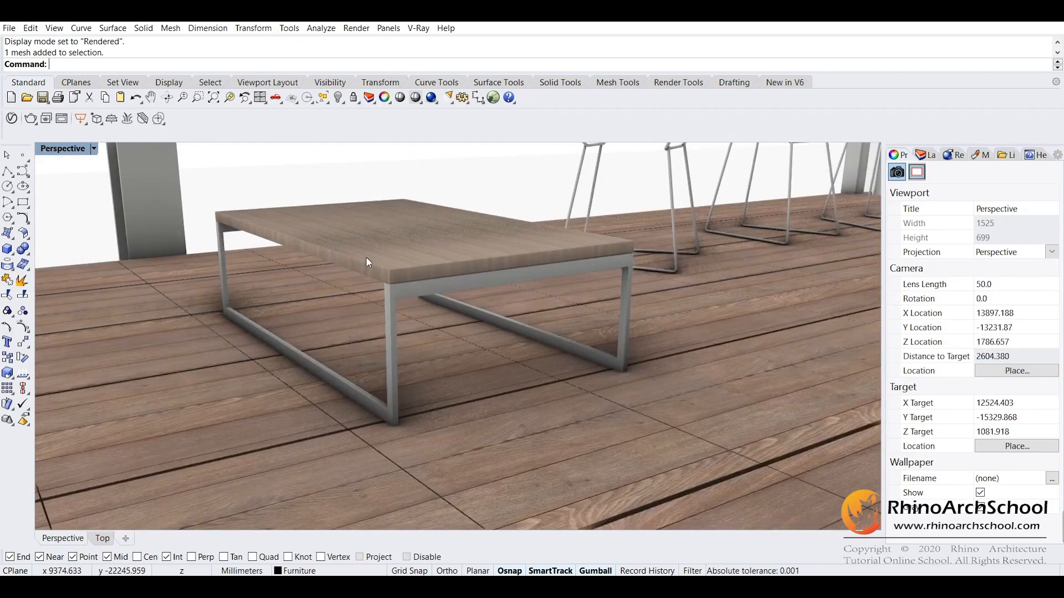
scroll(394, 297, down, 2)
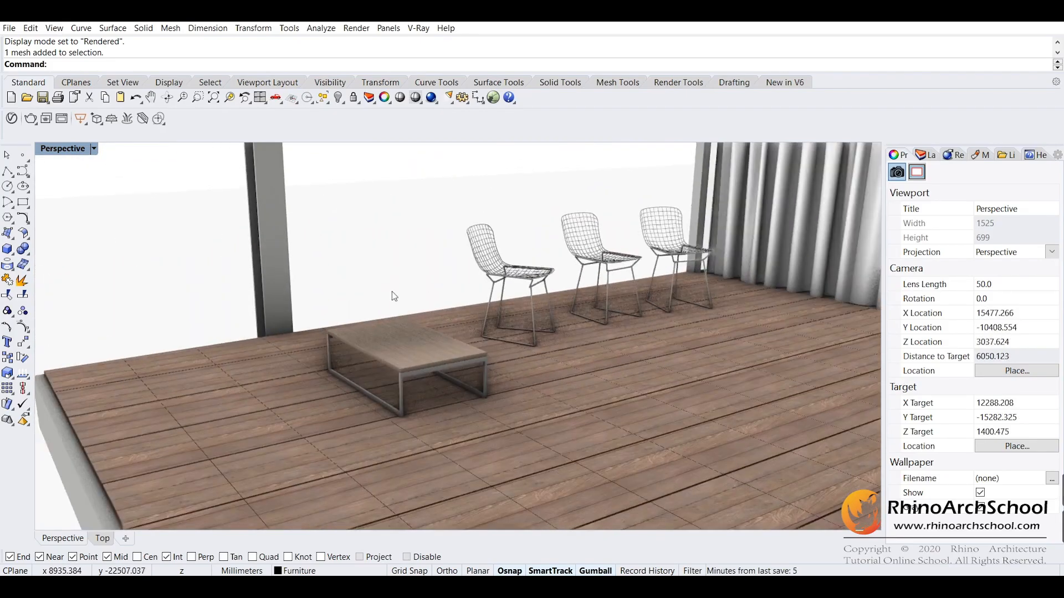
scroll(419, 295, down, 16)
right_drag(497, 307, 485, 305)
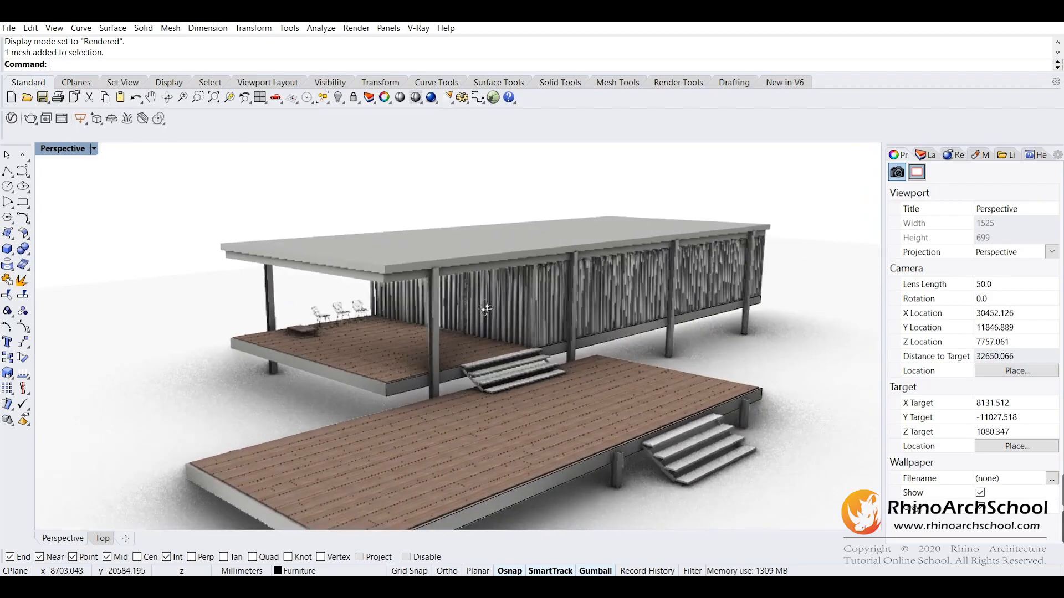
Add the Curtain A02 20cm material from the V-Ray Fabric library to the scene
scroll(485, 305, down, 2)
right_drag(632, 284, 487, 266)
scroll(594, 326, up, 10)
click(416, 29)
click(421, 41)
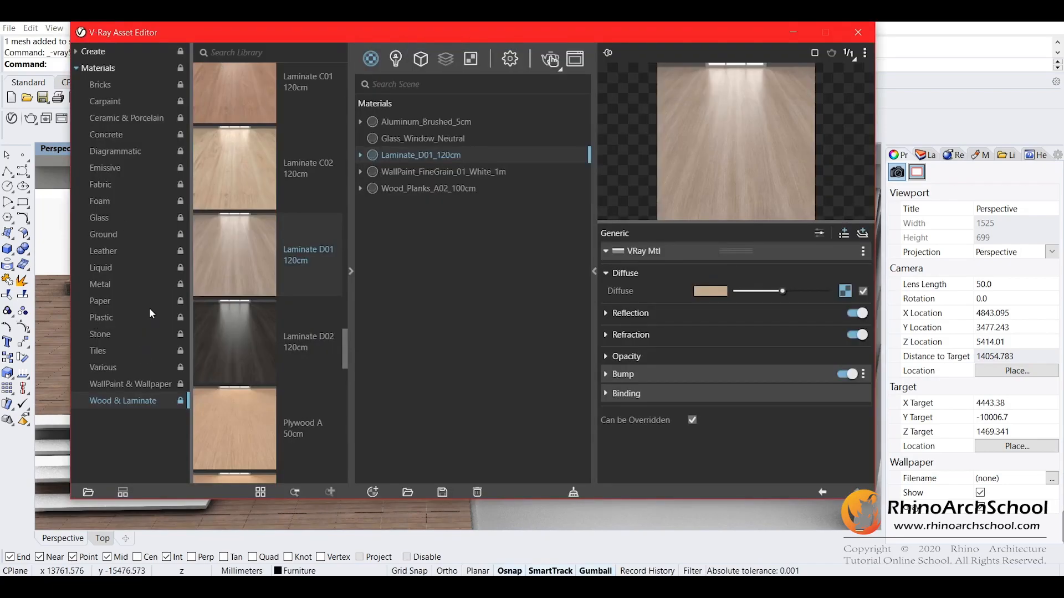
click(98, 186)
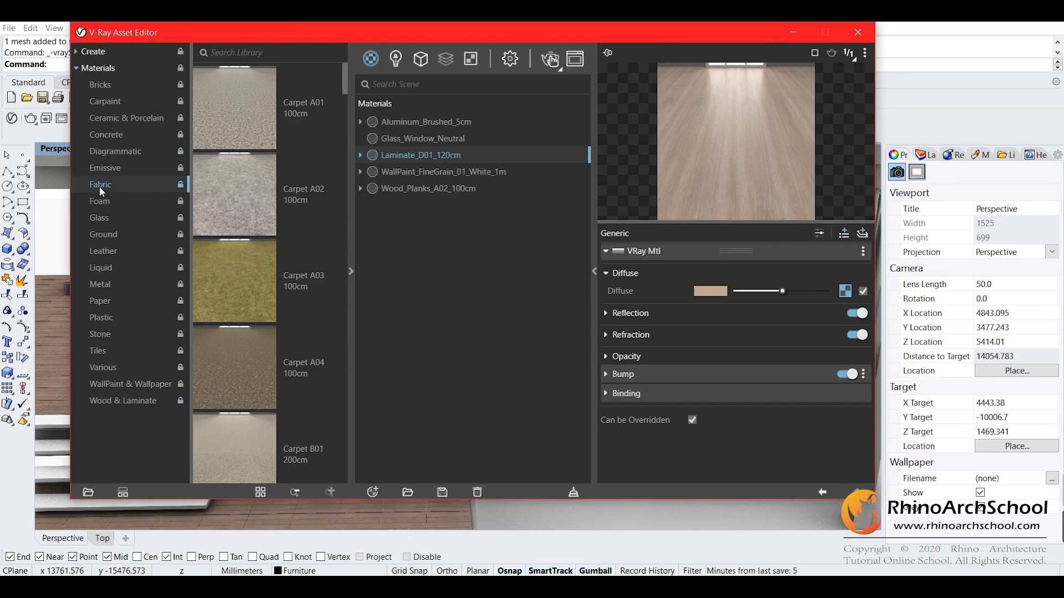
drag(345, 84, 341, 152)
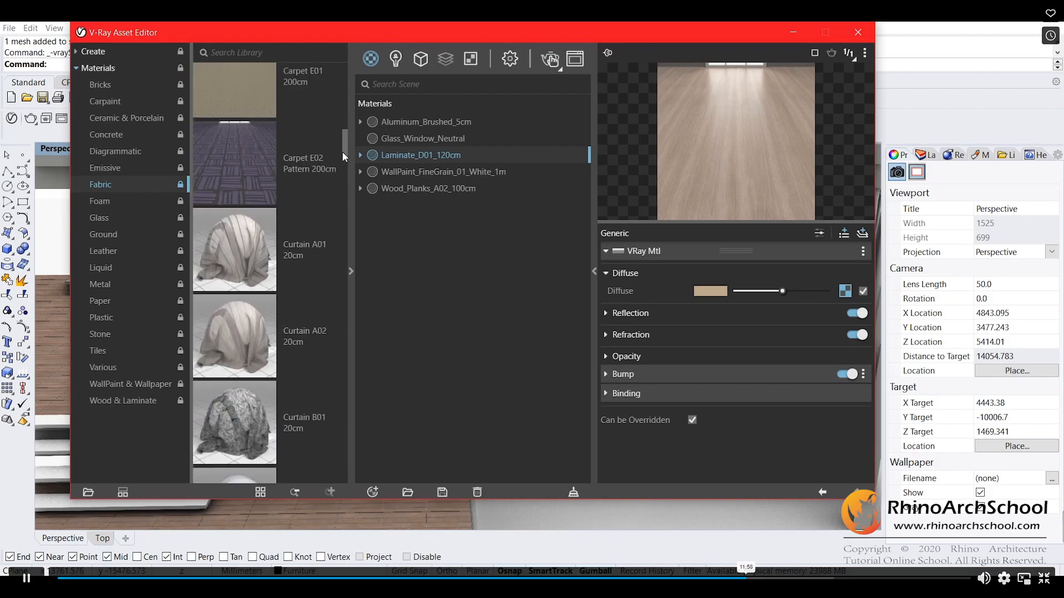
right_click(297, 336)
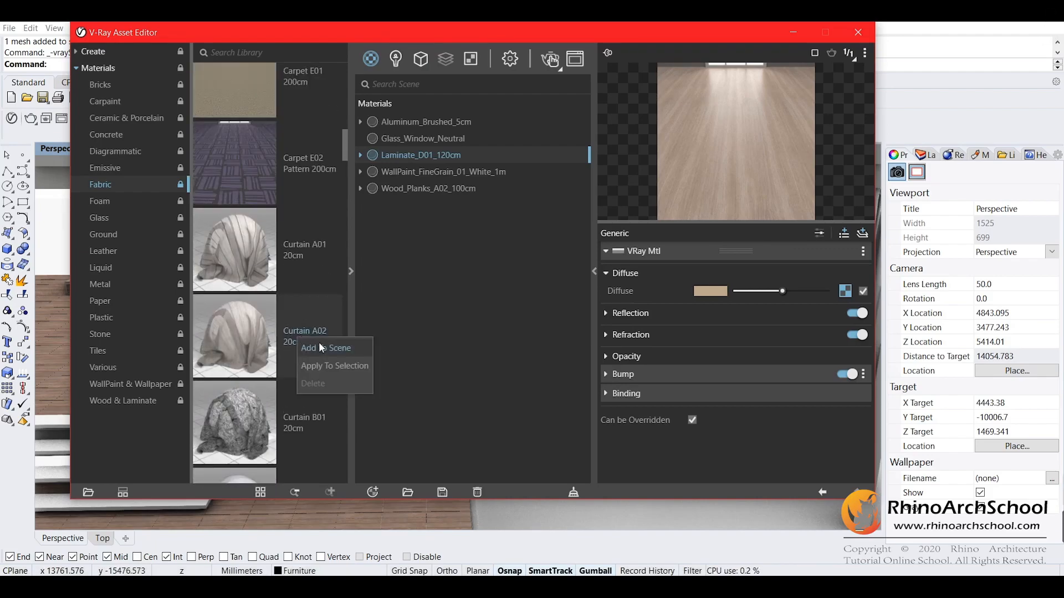
click(321, 348)
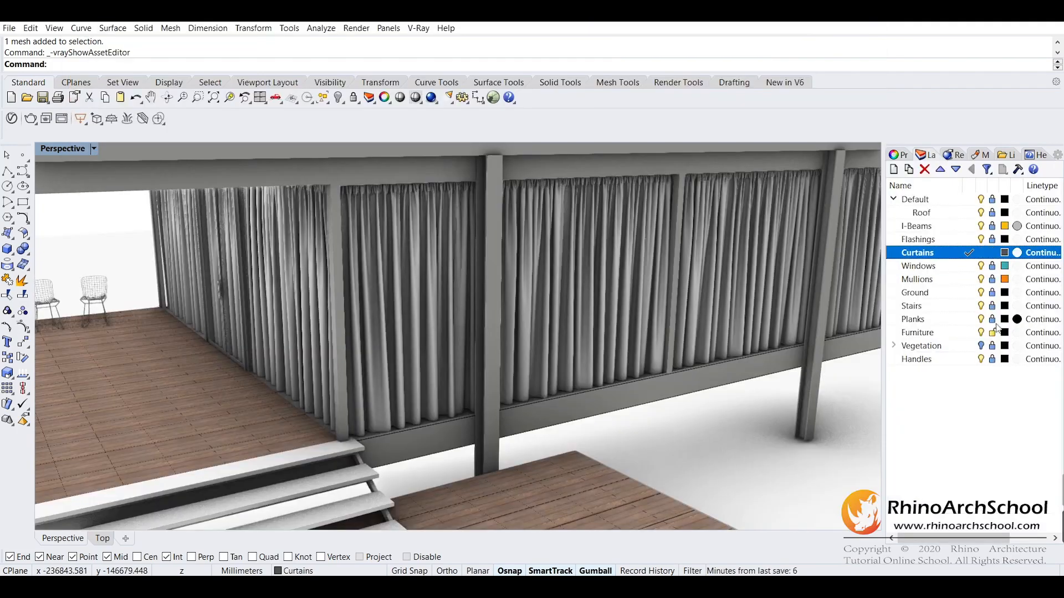
Lock the Furniture layer, select all the curtain meshes and assign them the /Curtain_A02_20cm material
click(974, 332)
key(ctrl+a)
right_drag(662, 280, 477, 288)
click(897, 154)
click(917, 172)
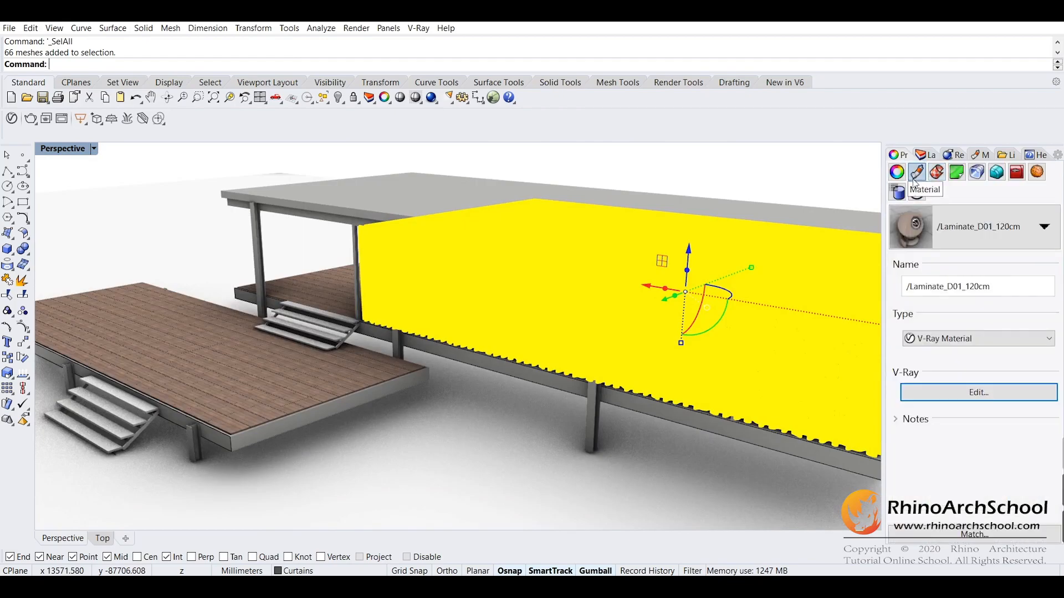
click(955, 235)
click(955, 441)
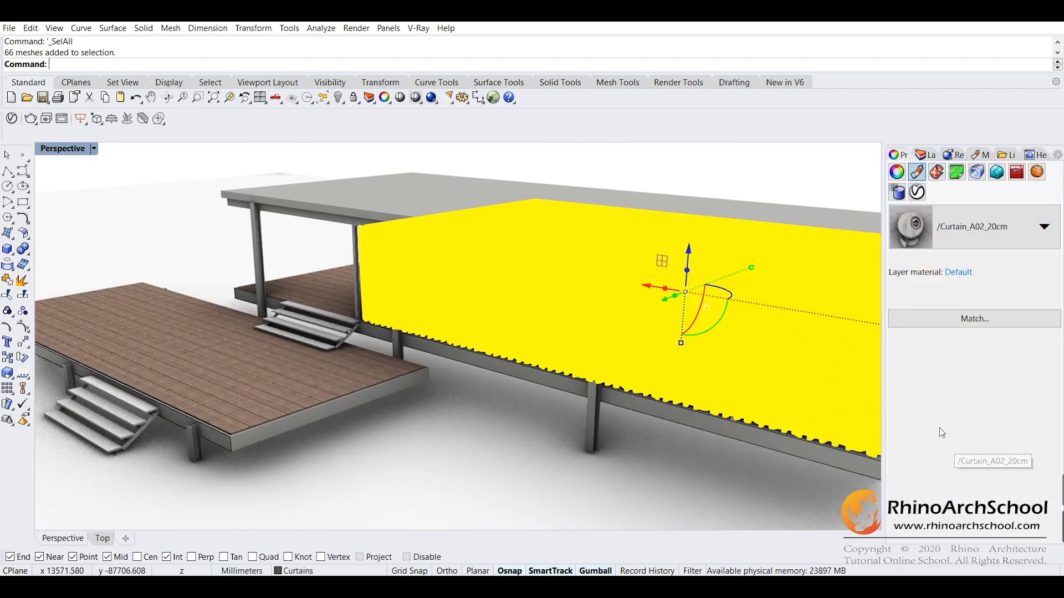
Clear the selection and examine the curtain fabric texture up close in the maximized Perspective viewport
right_drag(275, 250, 546, 293)
click(633, 405)
right_drag(634, 405, 687, 210)
scroll(623, 235, up, 4)
click(94, 149)
click(98, 164)
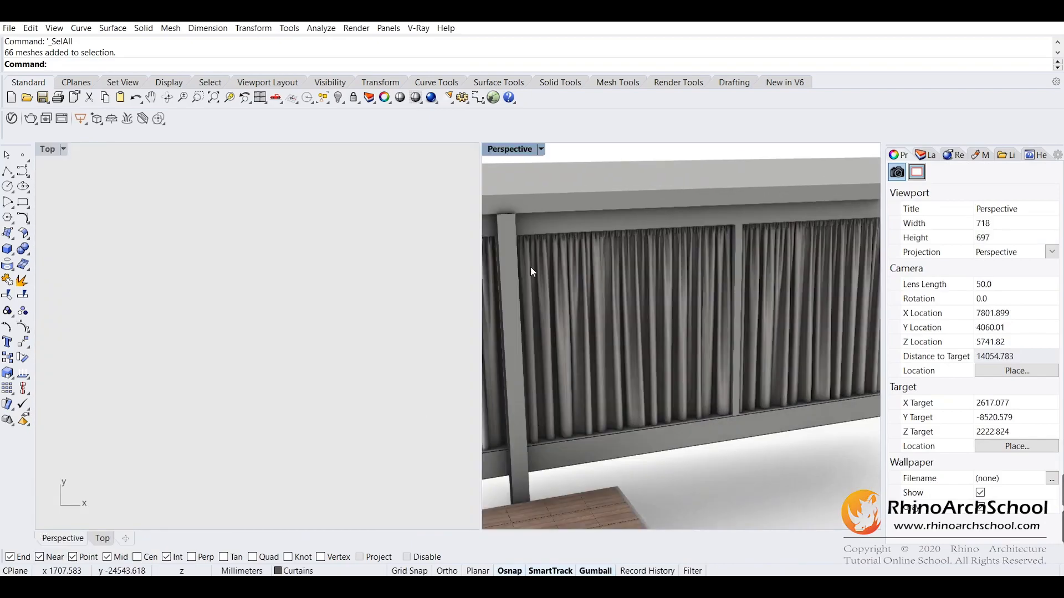
double_click(521, 154)
scroll(491, 336, up, 8)
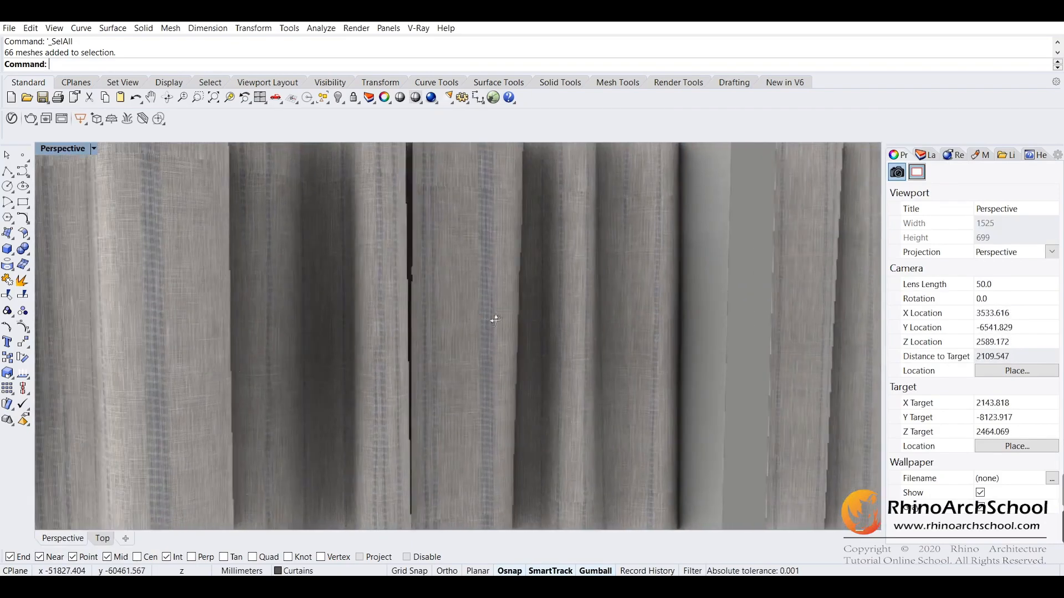
right_drag(494, 320, 534, 304)
scroll(534, 304, down, 4)
Select all the curtains, apply surface mapping and set their texture mapping type to Box
key(ctrl+a)
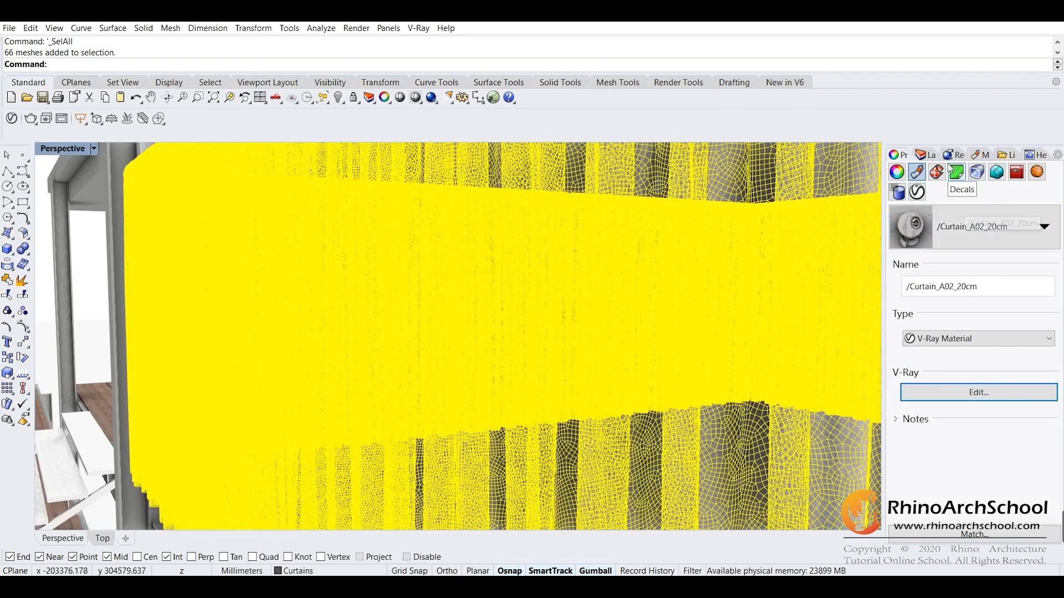
click(936, 176)
click(935, 215)
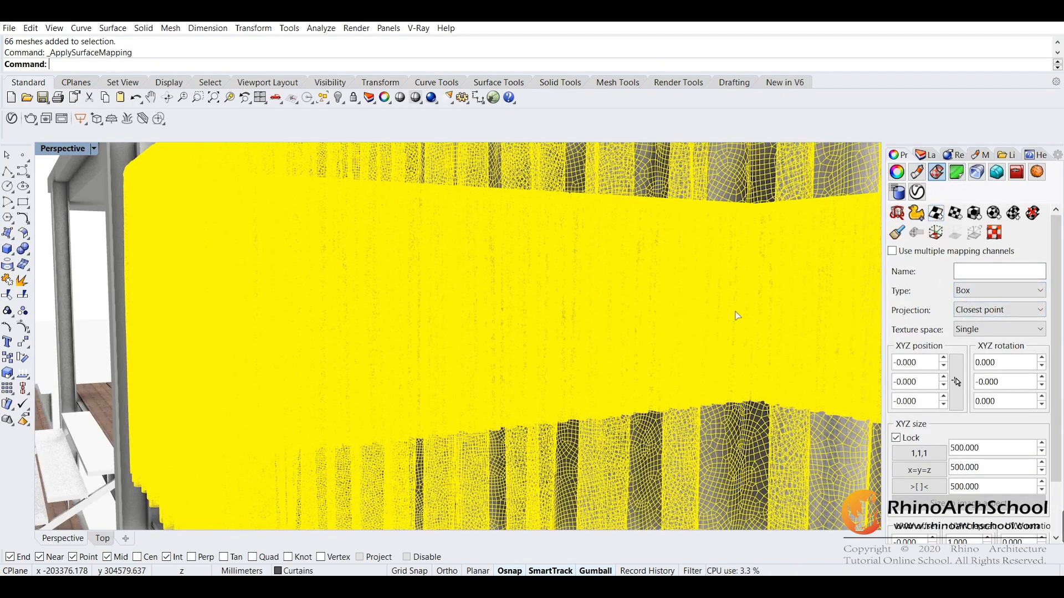
click(997, 290)
click(981, 338)
key(Escape)
Reselect all the curtains and set their box mapping X size to 800
key(ctrl+a)
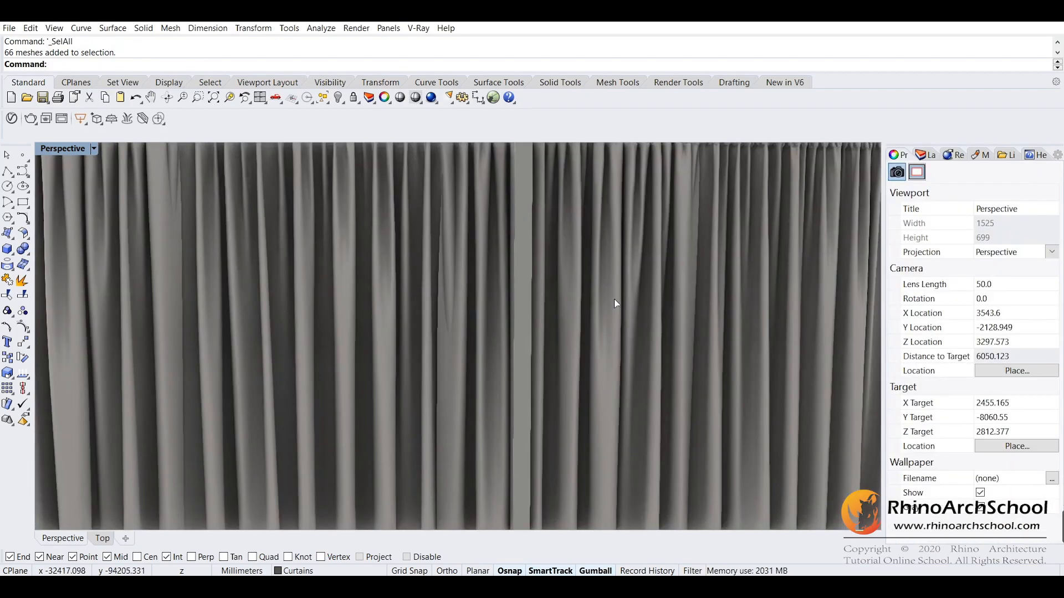
click(896, 438)
double_click(1011, 446)
text(800.000)
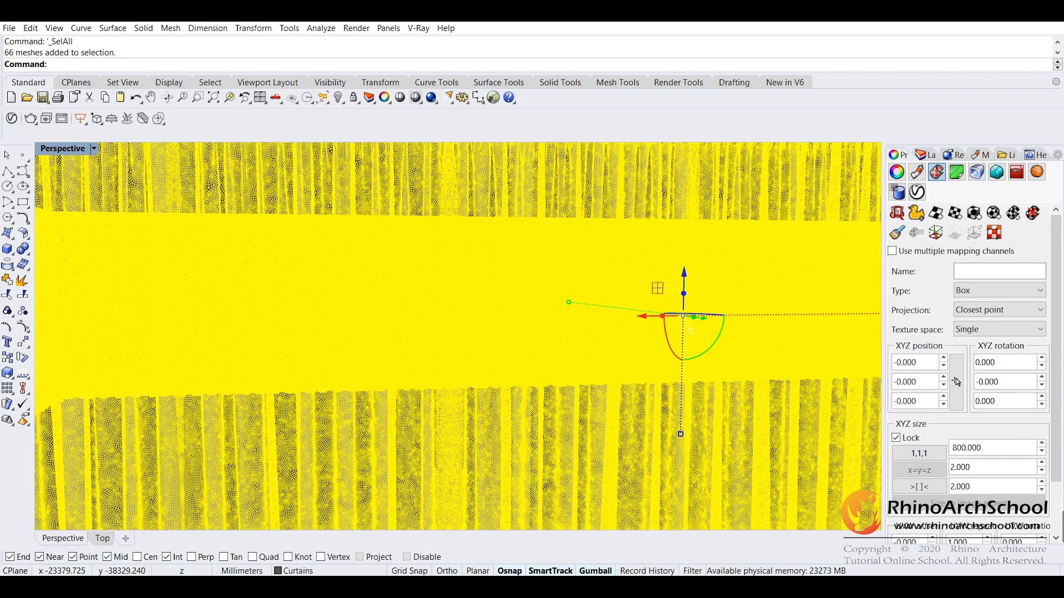
key(Escape)
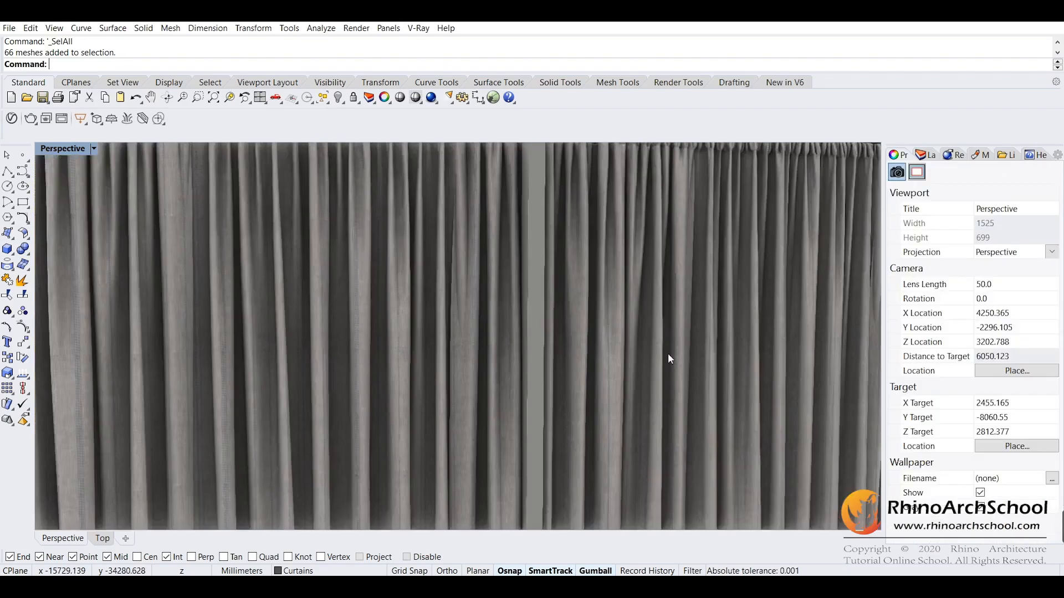
Examine the rescaled fabric texture on the curtains up close and from a distance
scroll(659, 347, up, 8)
scroll(580, 346, up, 8)
scroll(577, 342, down, 20)
scroll(563, 334, up, 4)
right_drag(563, 334, 589, 394)
scroll(613, 328, down, 8)
scroll(564, 419, up, 6)
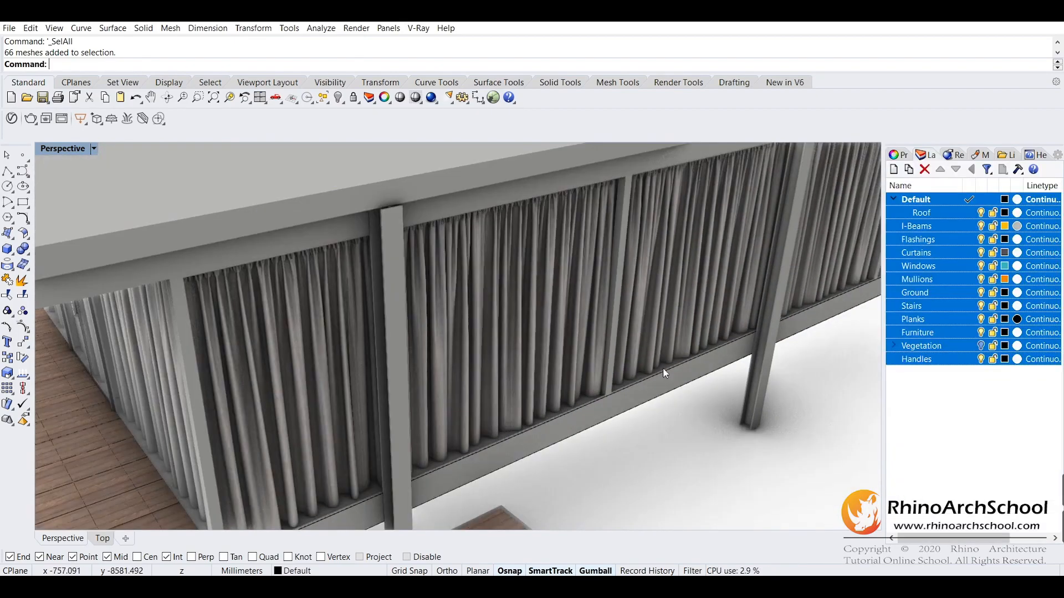
Unlock all layers and hide the Roof layer
click(663, 368)
right_drag(663, 367, 680, 441)
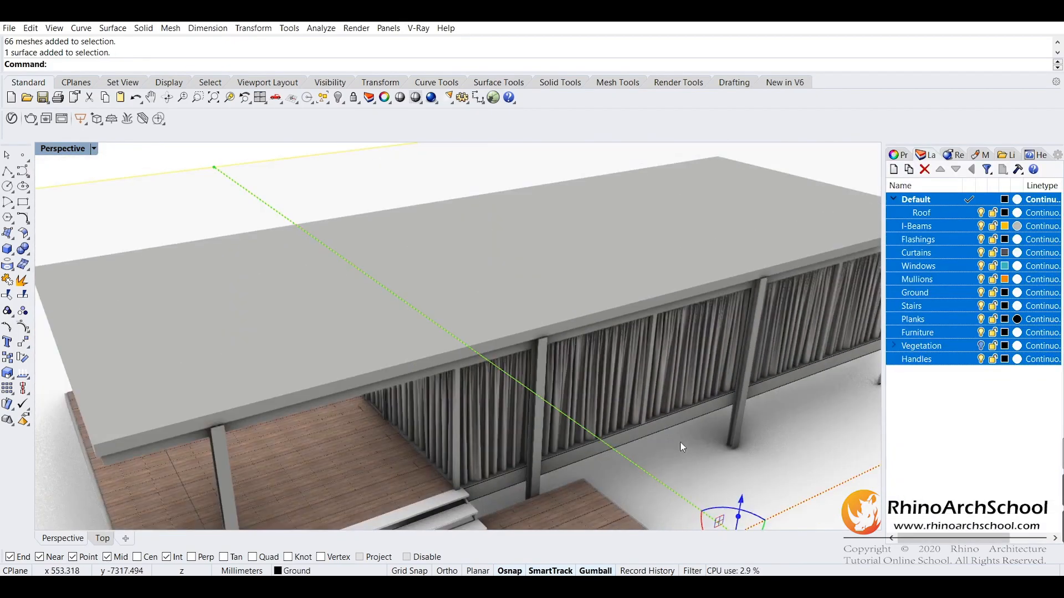
click(975, 214)
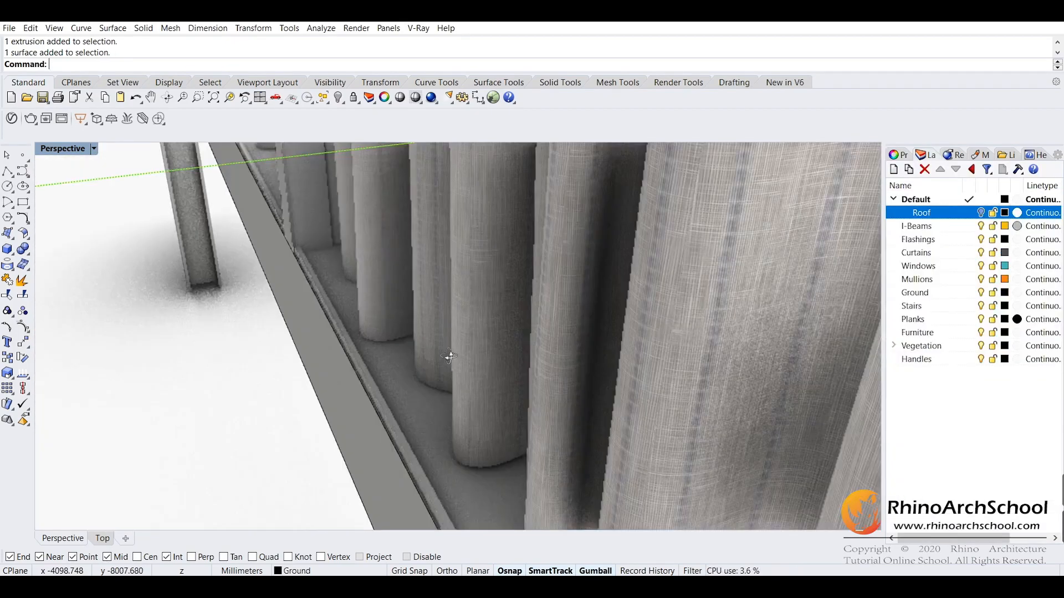
Examine the curtains around the house and the interior floor from above
scroll(449, 356, down, 2)
scroll(423, 366, down, 4)
right_drag(424, 398, 498, 267)
scroll(429, 411, down, 4)
click(624, 245)
scroll(616, 380, down, 6)
scroll(497, 266, up, 4)
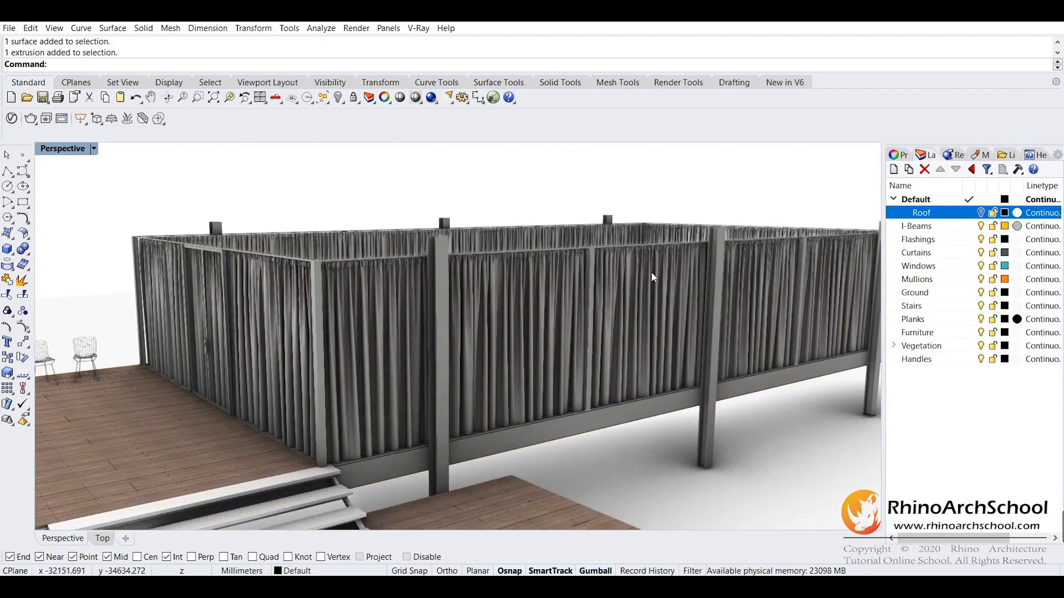
right_drag(649, 270, 594, 322)
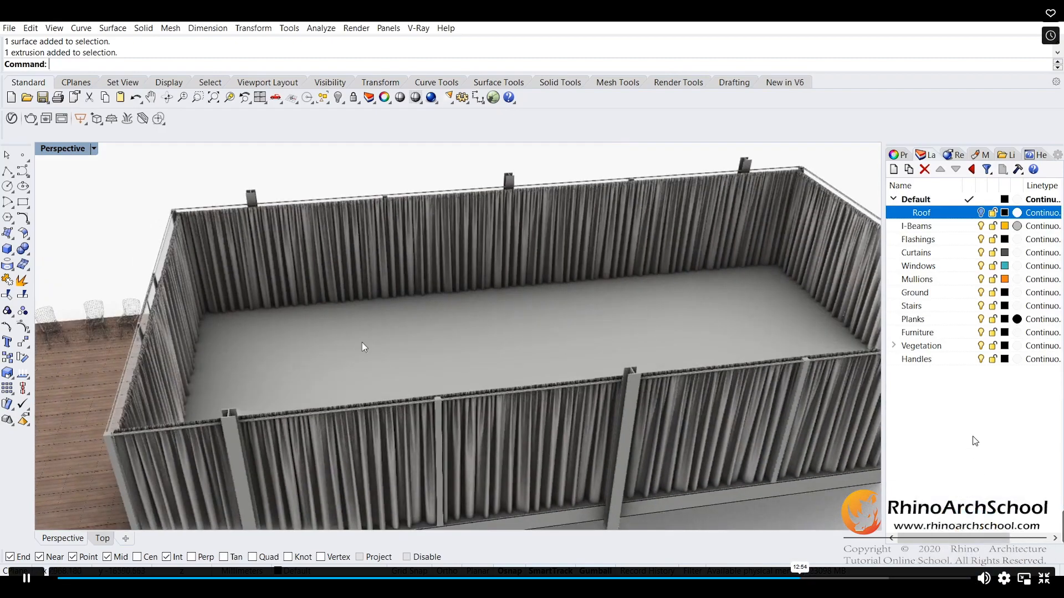
right_drag(604, 313, 548, 314)
scroll(466, 360, down, 6)
scroll(443, 360, up, 6)
right_drag(389, 356, 547, 307)
scroll(544, 311, down, 3)
right_drag(530, 358, 655, 300)
Turn the Roof layer back on and bring the whole house into view
click(980, 213)
scroll(604, 355, down, 4)
right_drag(596, 371, 527, 484)
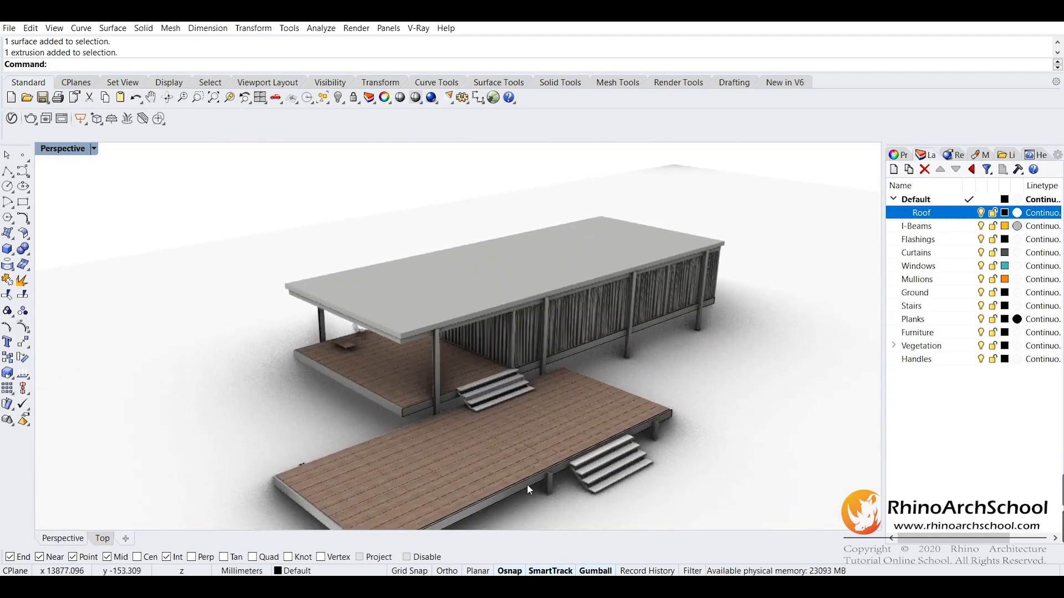
Select the four treads of the staircase between the two terrace decks
scroll(629, 452, up, 5)
scroll(549, 369, up, 4)
right_drag(548, 370, 602, 387)
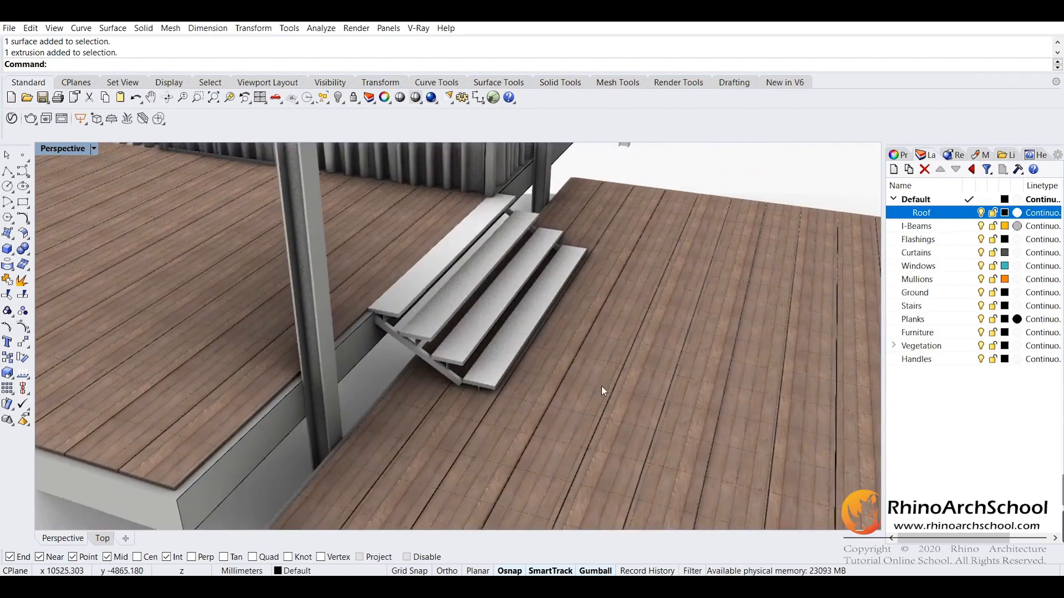
click(436, 256)
click(457, 282)
shift+click(468, 291)
shift+click(473, 322)
click(513, 356)
shift+click(503, 355)
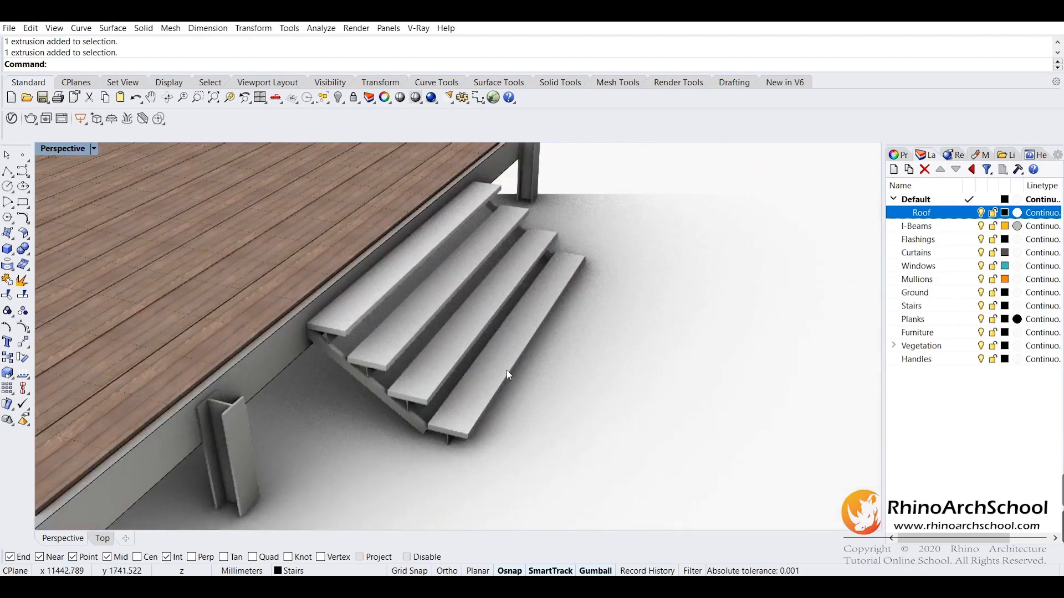
Add the four treads of the staircase leading down to the ground to the selection
click(505, 355)
shift+click(468, 328)
shift+click(443, 305)
shift+click(382, 275)
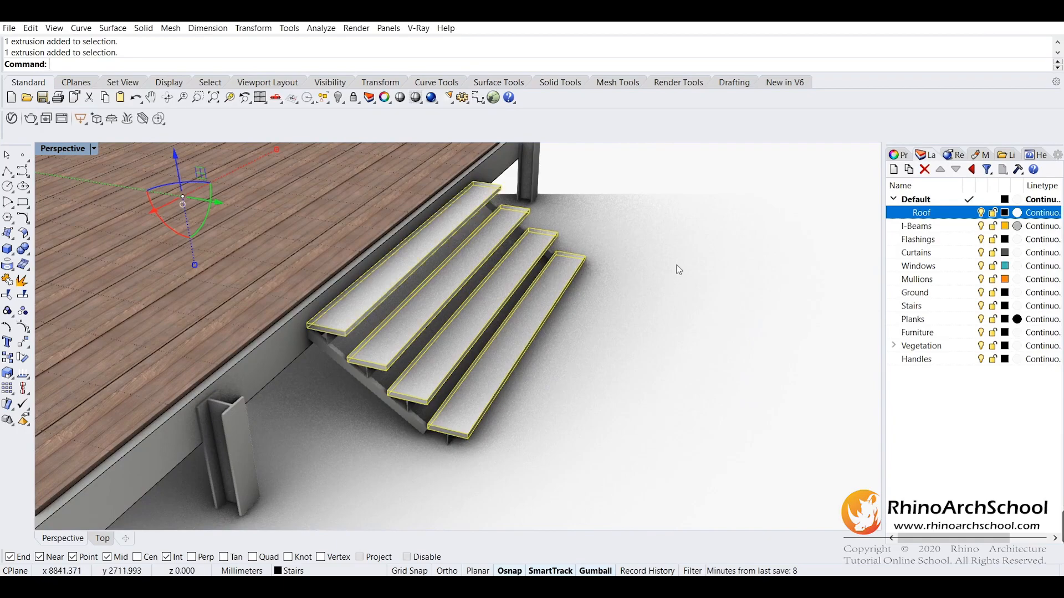
Assign the /Wood_Planks_A02_100cm material to the selected stair treads
click(897, 155)
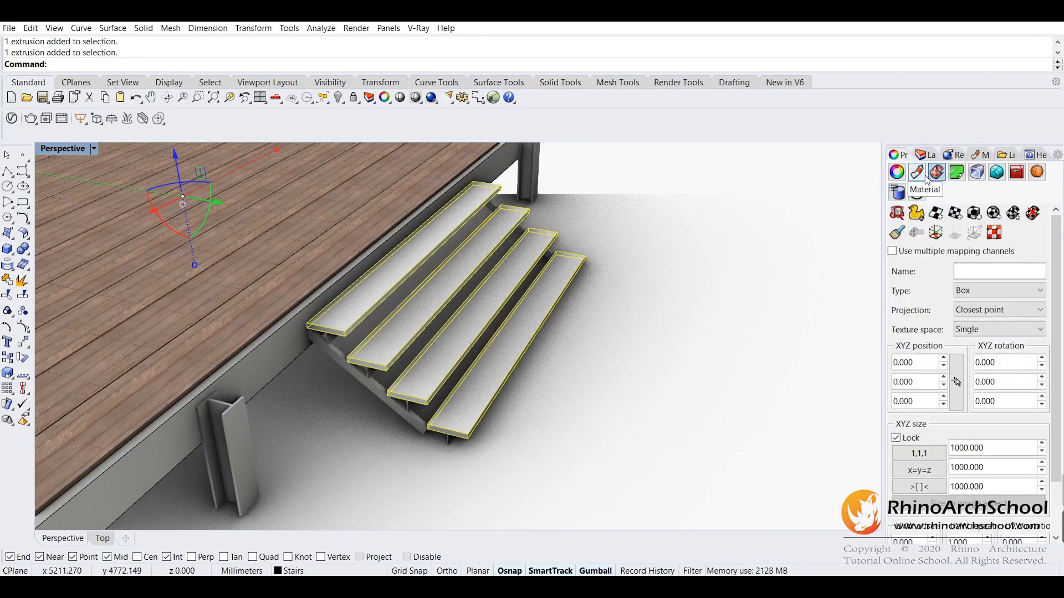
click(917, 172)
click(954, 232)
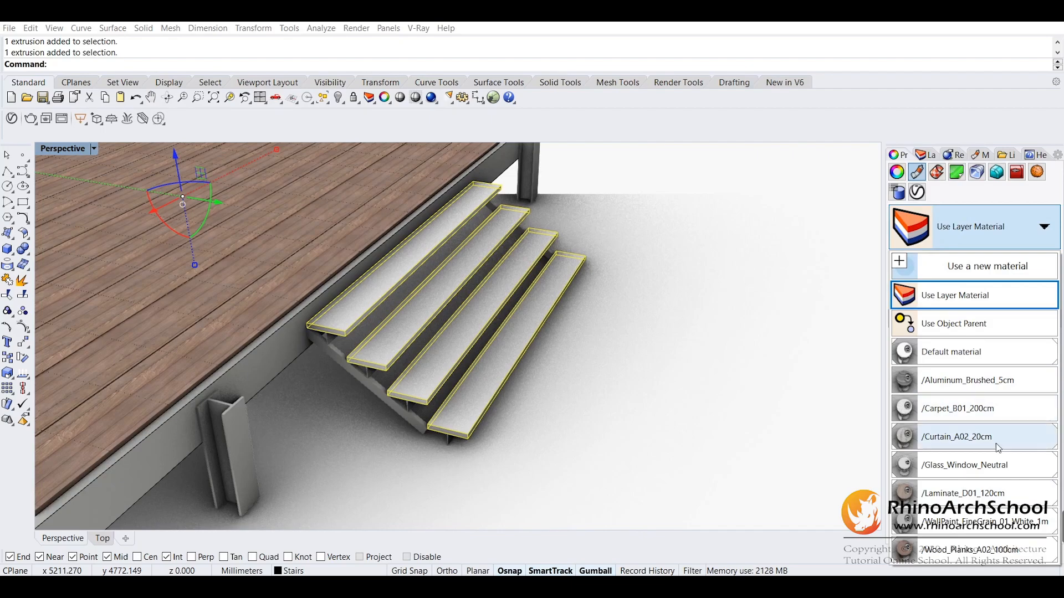
click(978, 549)
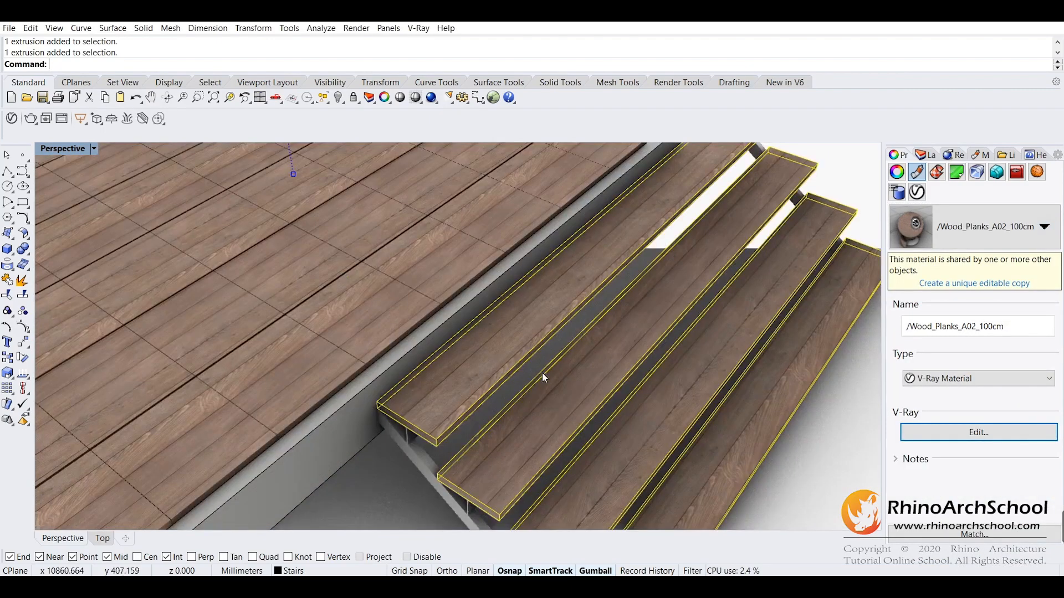
Apply box texture mapping to the selected stair treads with a locked XYZ size of 800
scroll(451, 348, down, 5)
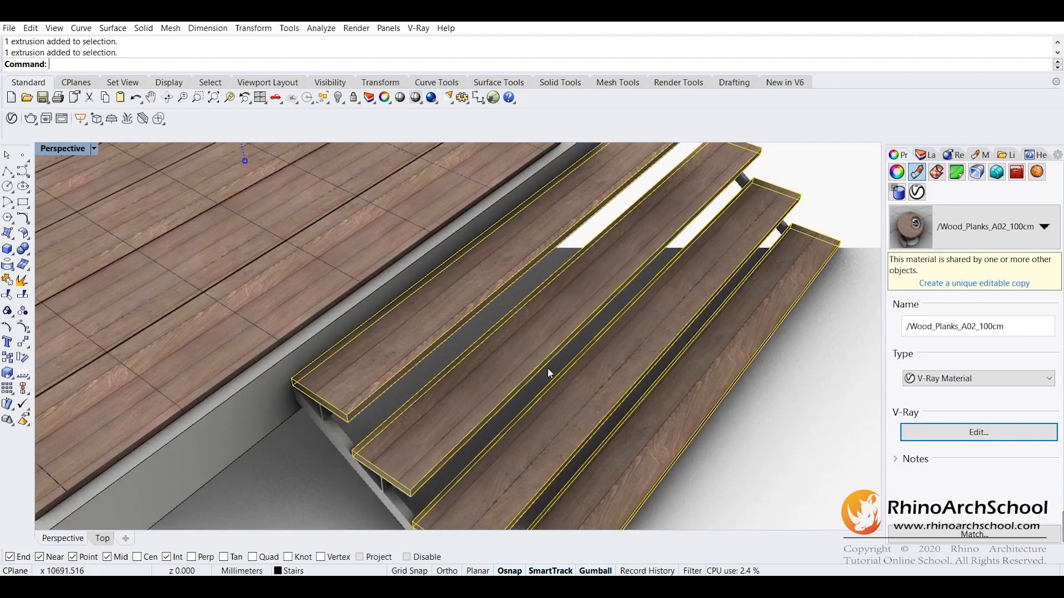
click(937, 172)
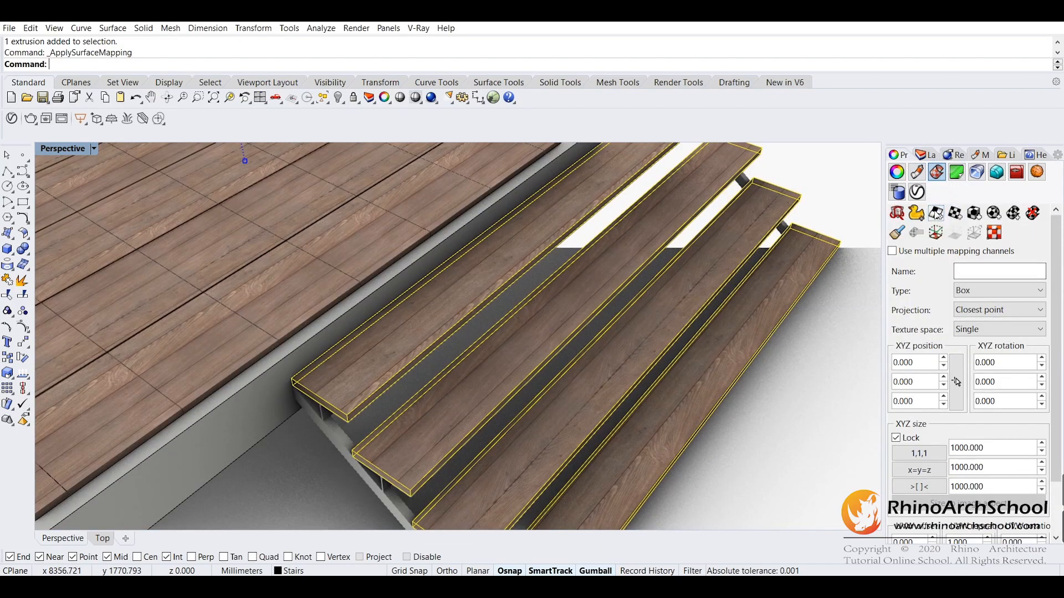
click(973, 291)
click(973, 338)
click(896, 437)
click(993, 447)
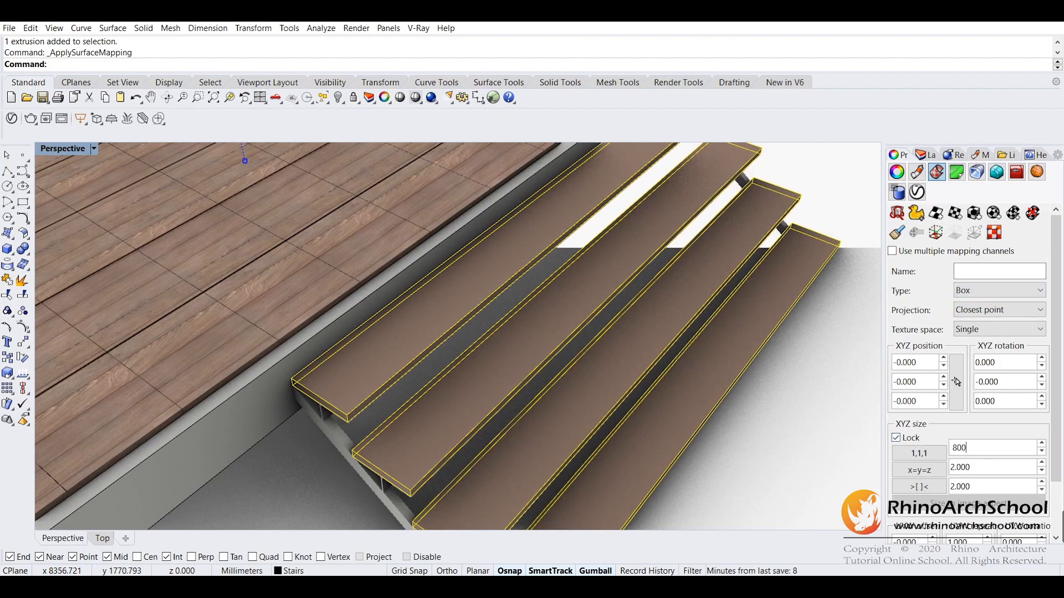
text(800)
key(Return)
scroll(656, 331, down, 5)
scroll(655, 324, down, 10)
key(Escape)
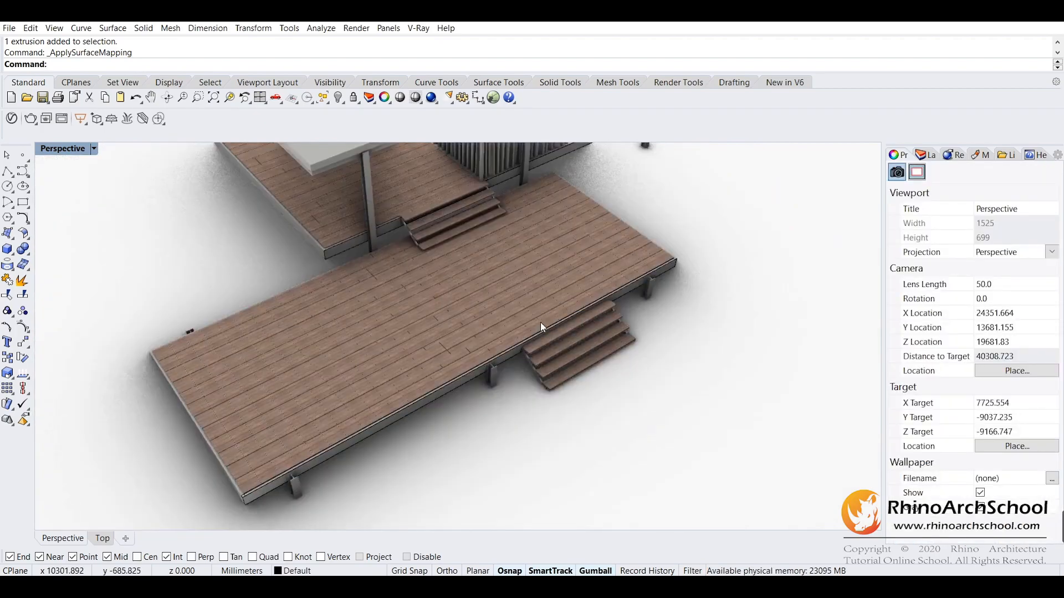
Check the material of the short column beneath the lower terrace and examine the house from both sides
scroll(541, 327, up, 10)
click(496, 344)
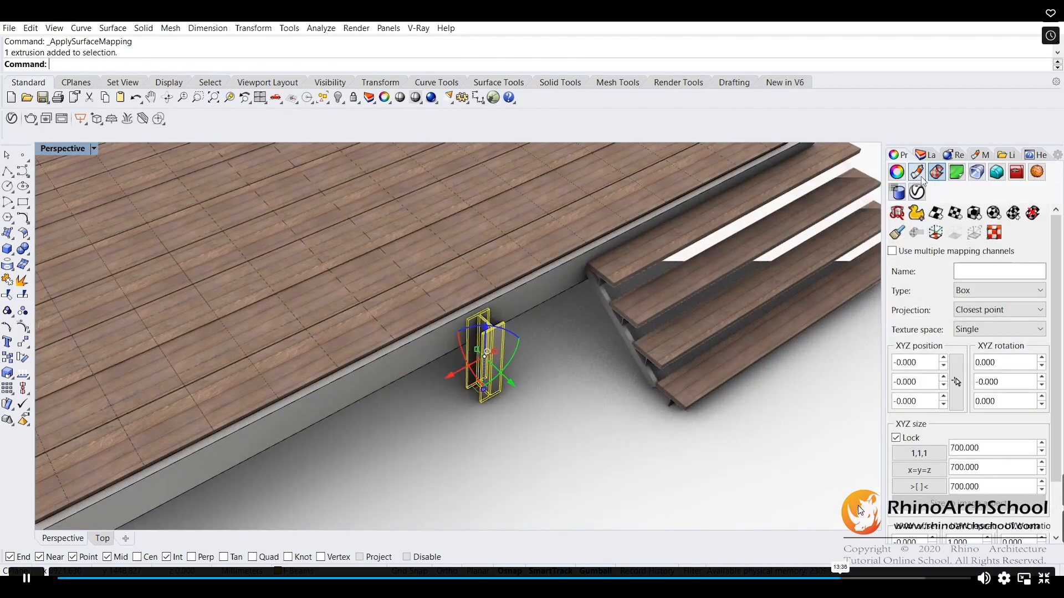
click(917, 171)
scroll(701, 400, down, 10)
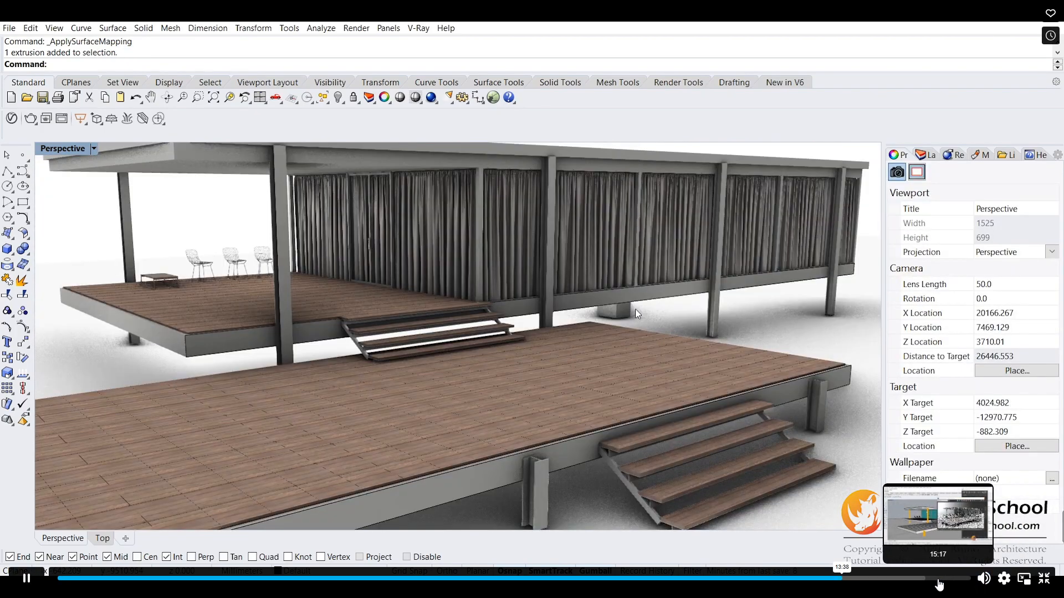
right_drag(608, 263, 547, 328)
scroll(573, 299, down, 4)
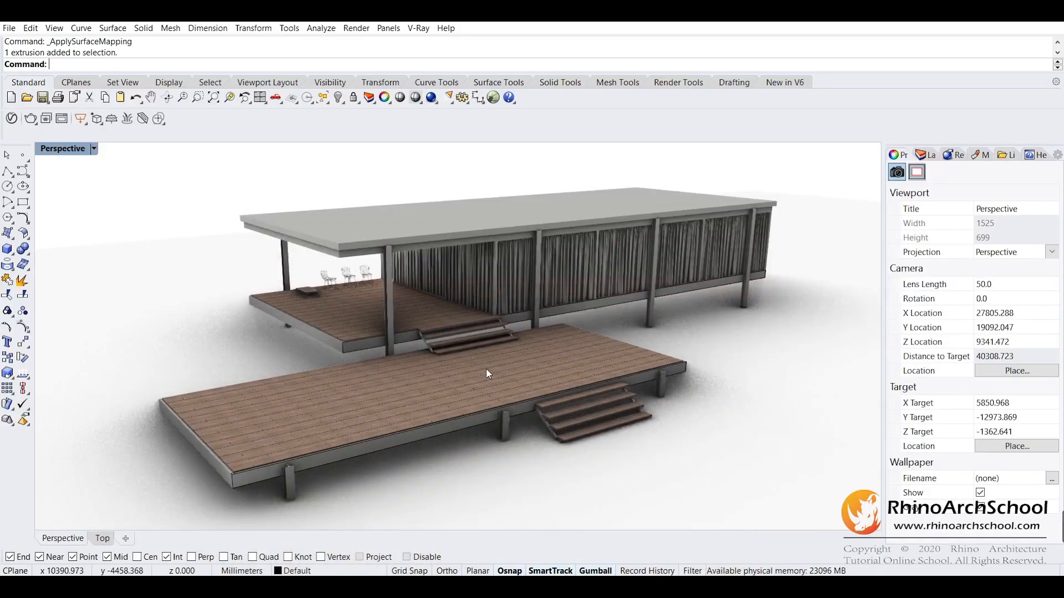
right_drag(468, 371, 647, 394)
scroll(474, 354, up, 4)
scroll(648, 394, down, 2)
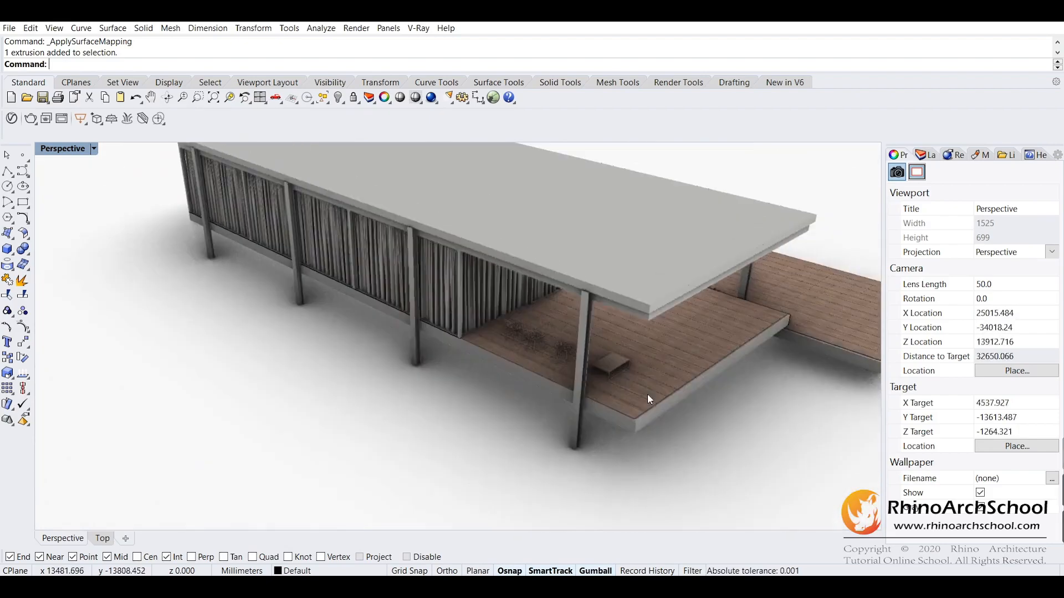
Assign the /Aluminum_Brushed_5cm material to both handles of the glass entrance door
scroll(618, 284, up, 2)
right_drag(610, 281, 499, 246)
scroll(560, 241, up, 4)
scroll(423, 255, up, 6)
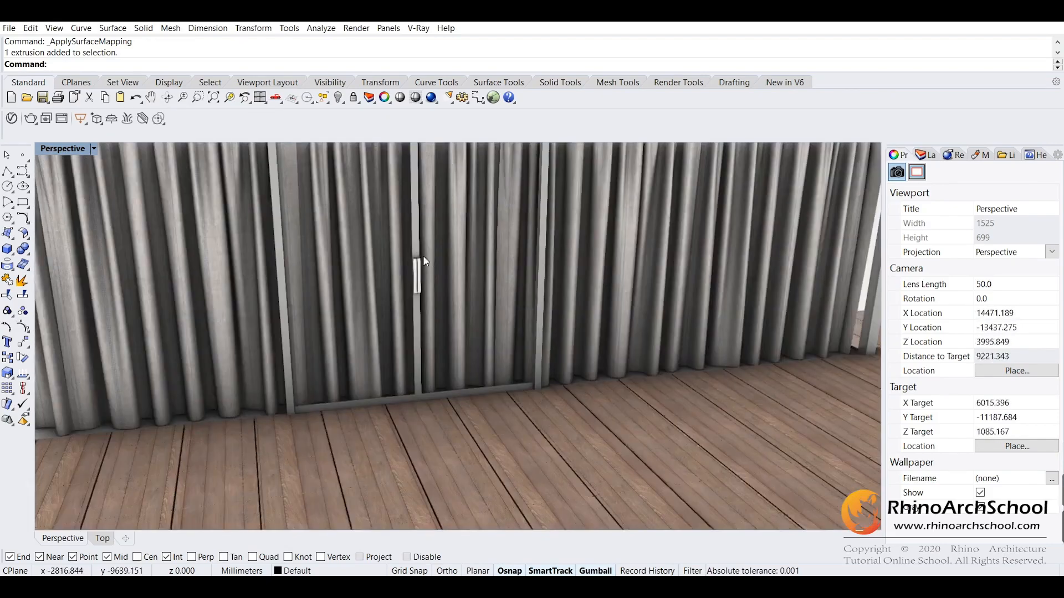
click(415, 281)
scroll(420, 268, up, 3)
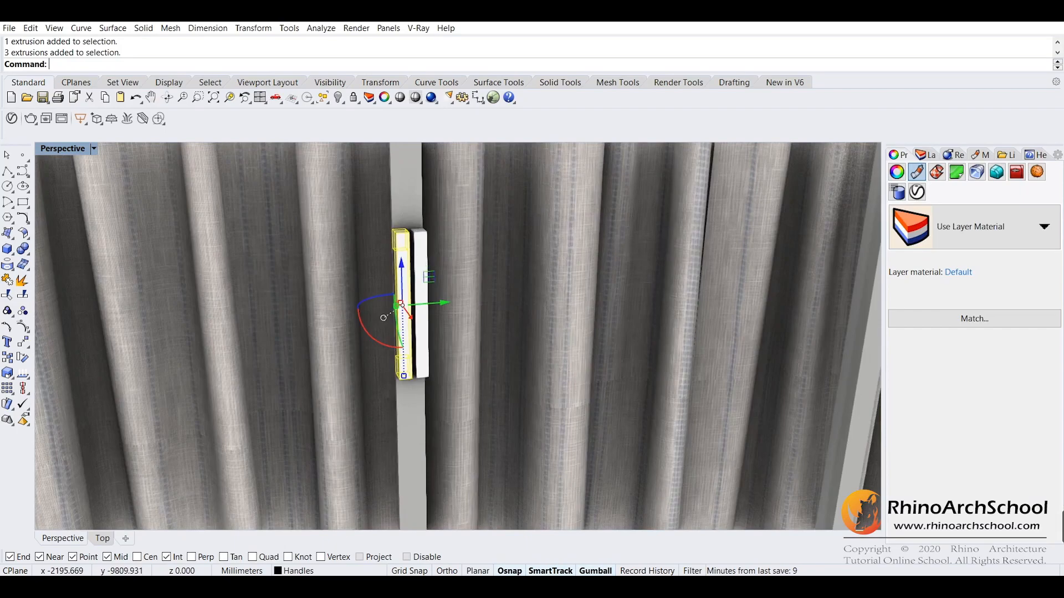
shift+click(414, 265)
key(Escape)
click(407, 262)
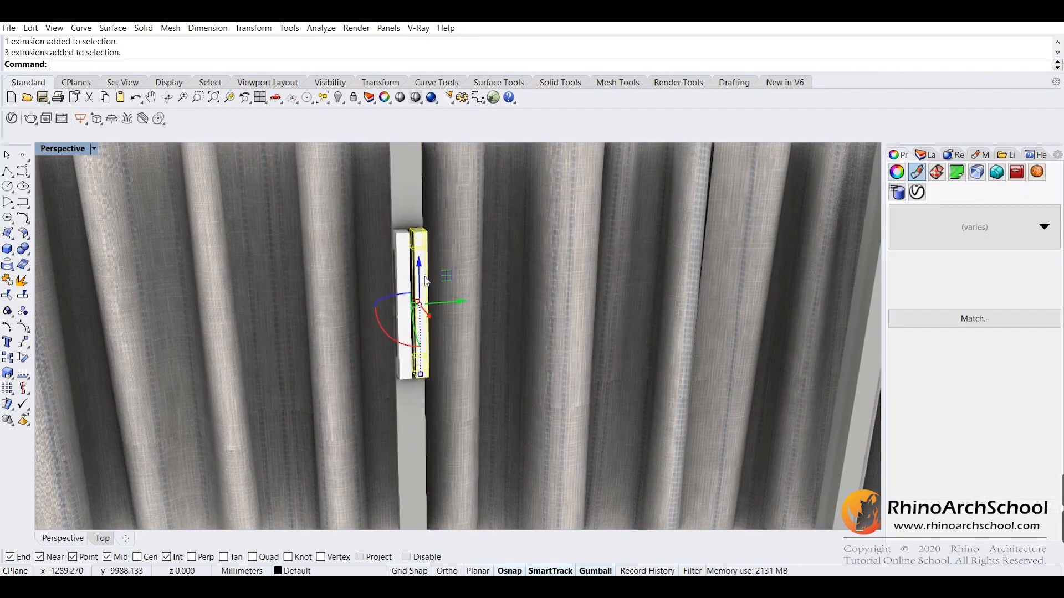
click(960, 239)
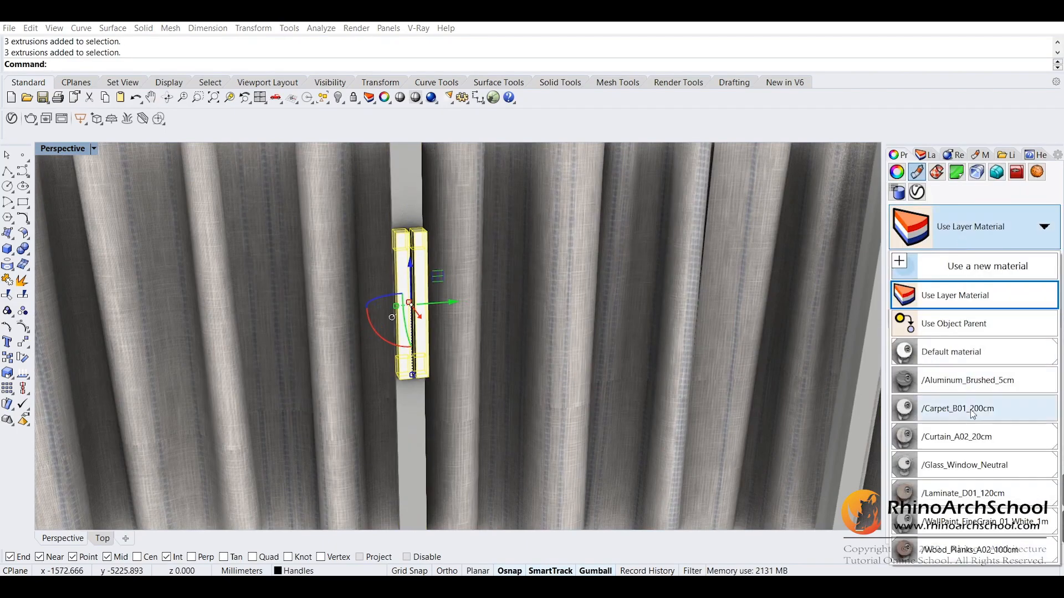
click(971, 381)
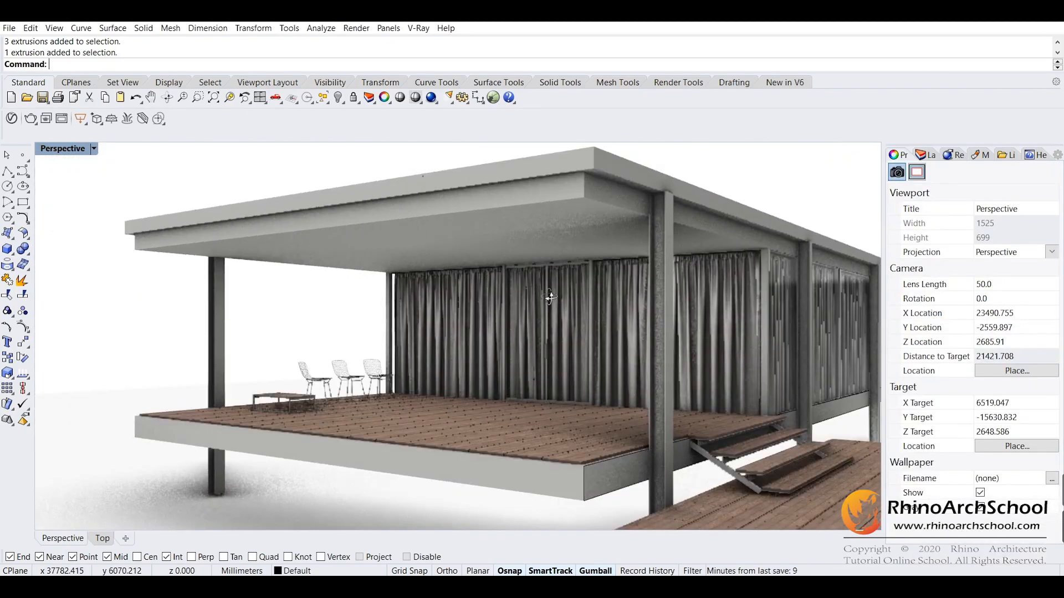
Frame the whole house in the Perspective viewport and switch its display mode to Shaded
scroll(437, 275, down, 4)
shift+right_drag(551, 297, 591, 351)
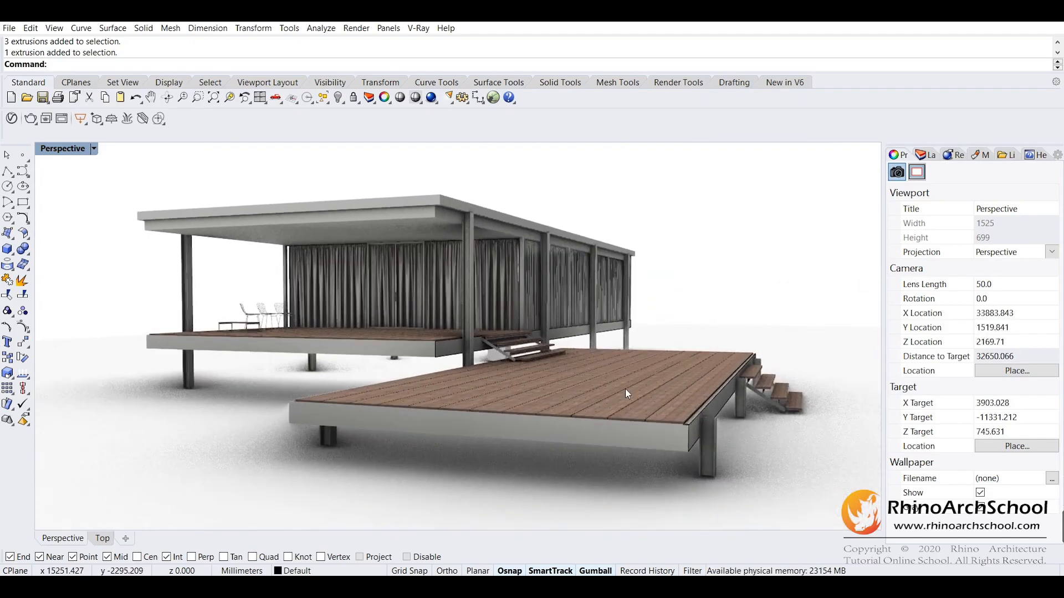
right_drag(625, 388, 322, 220)
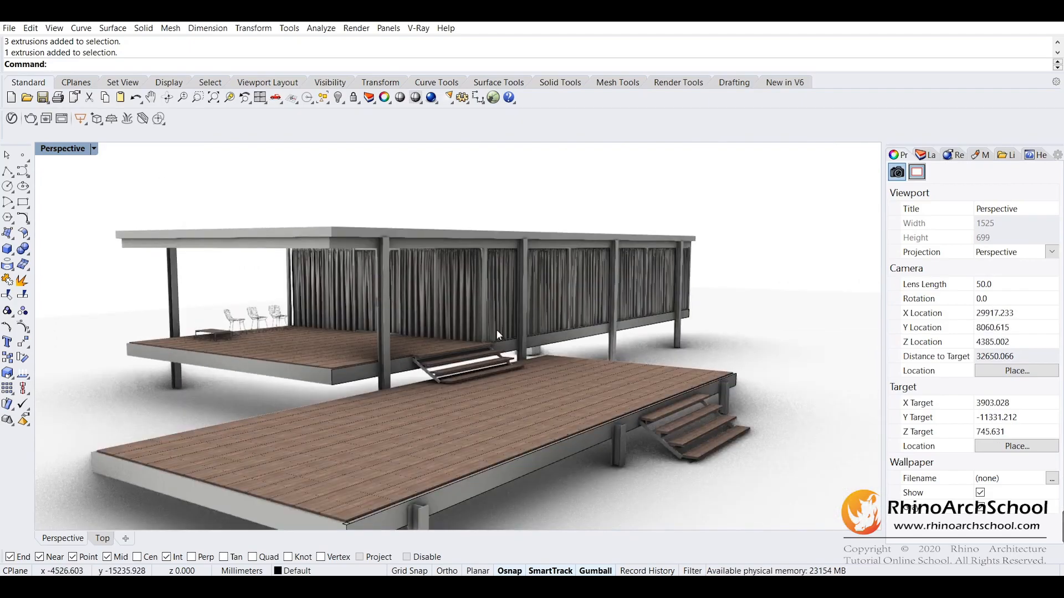
right_drag(666, 270, 556, 292)
scroll(557, 215, down, 4)
scroll(468, 294, up, 2)
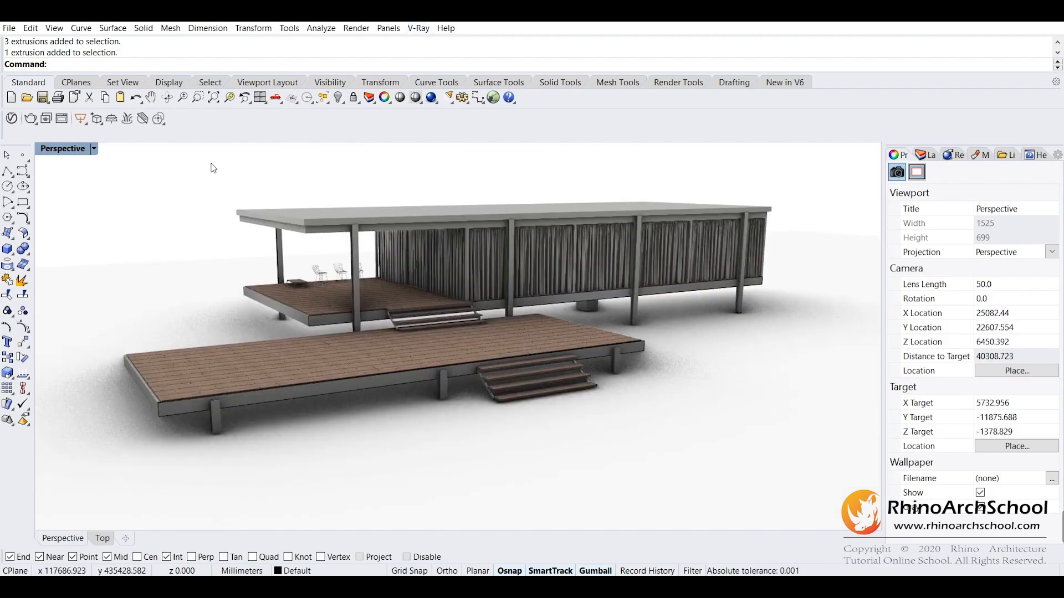
click(94, 148)
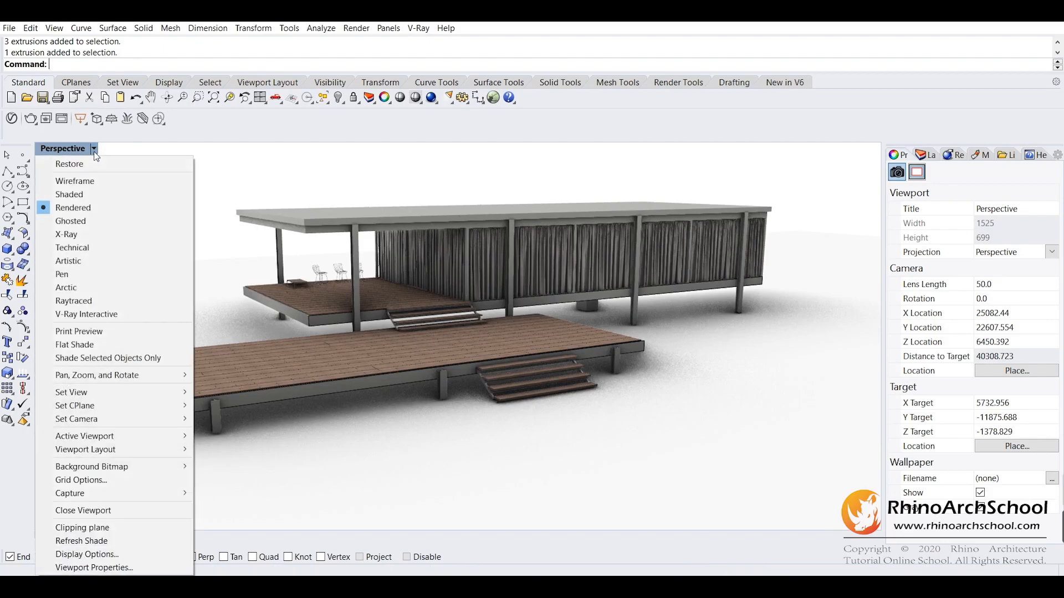
click(69, 194)
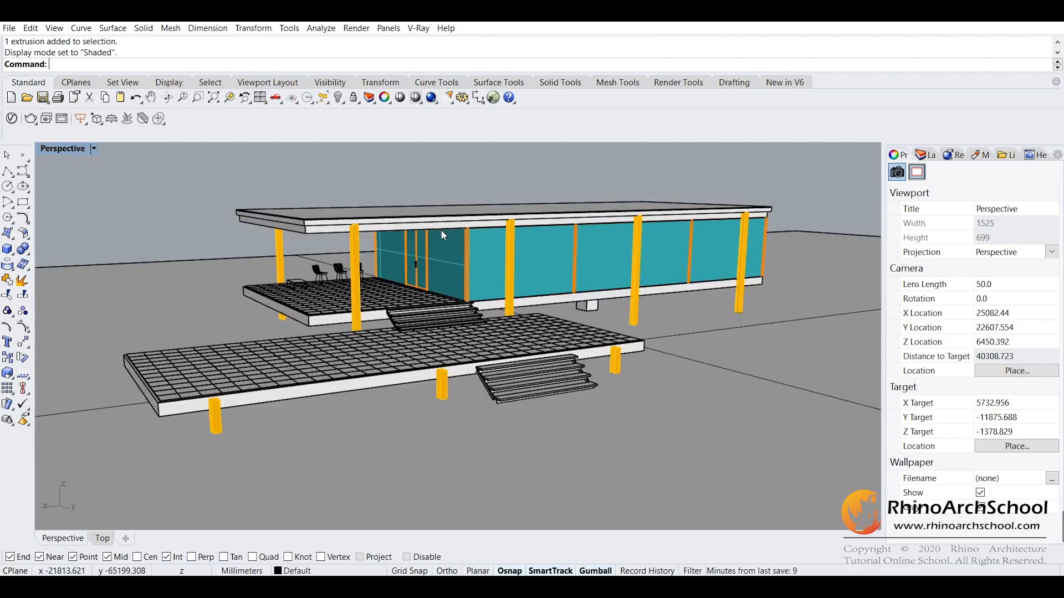
right_drag(440, 233, 464, 251)
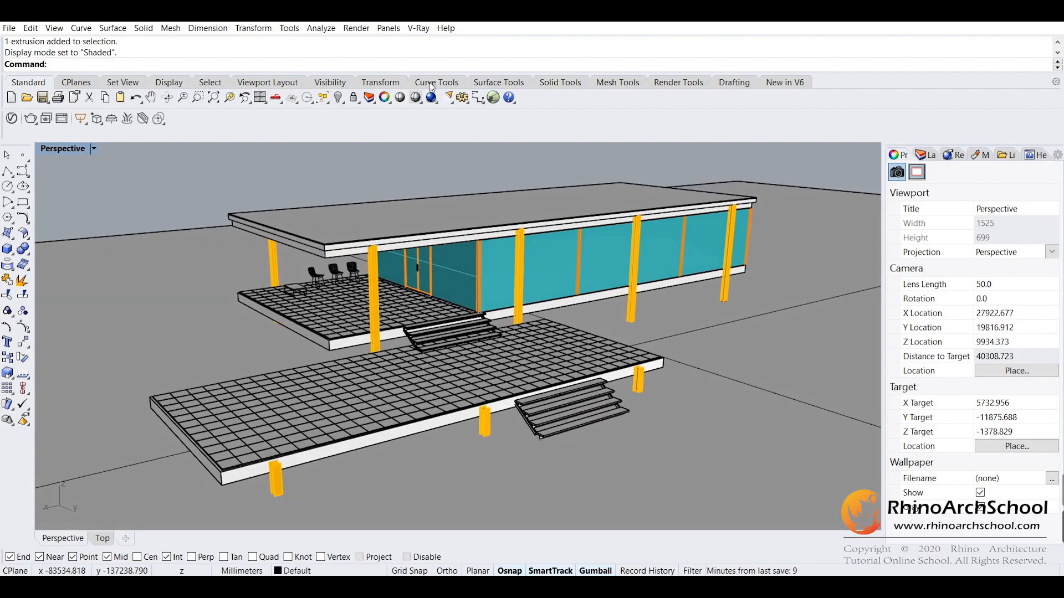
Open the V-Ray Asset Editor and reduce it to the scene material list, without the library and material preview
click(419, 28)
click(444, 37)
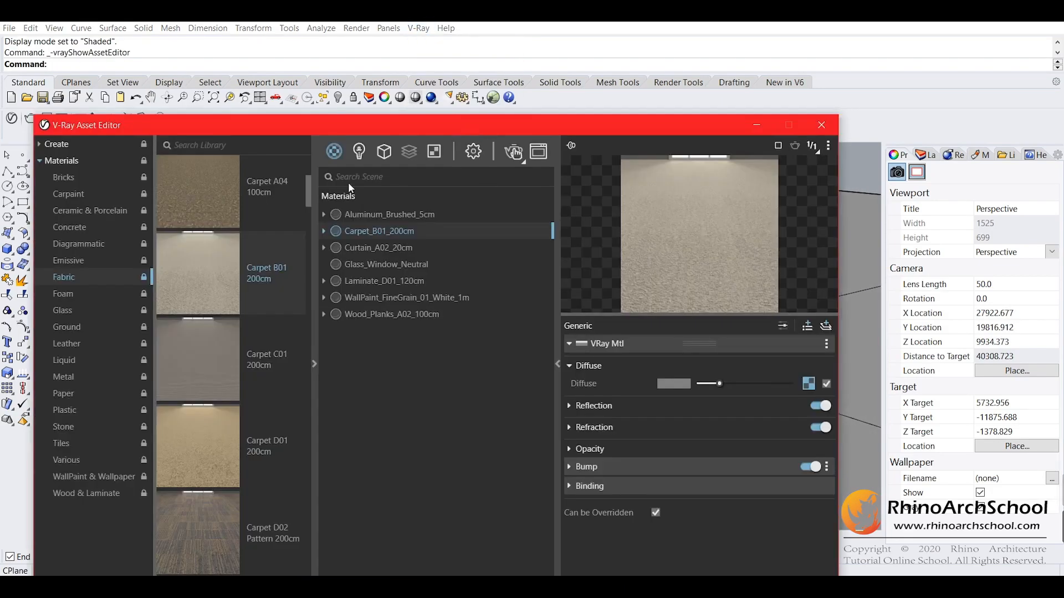
click(313, 360)
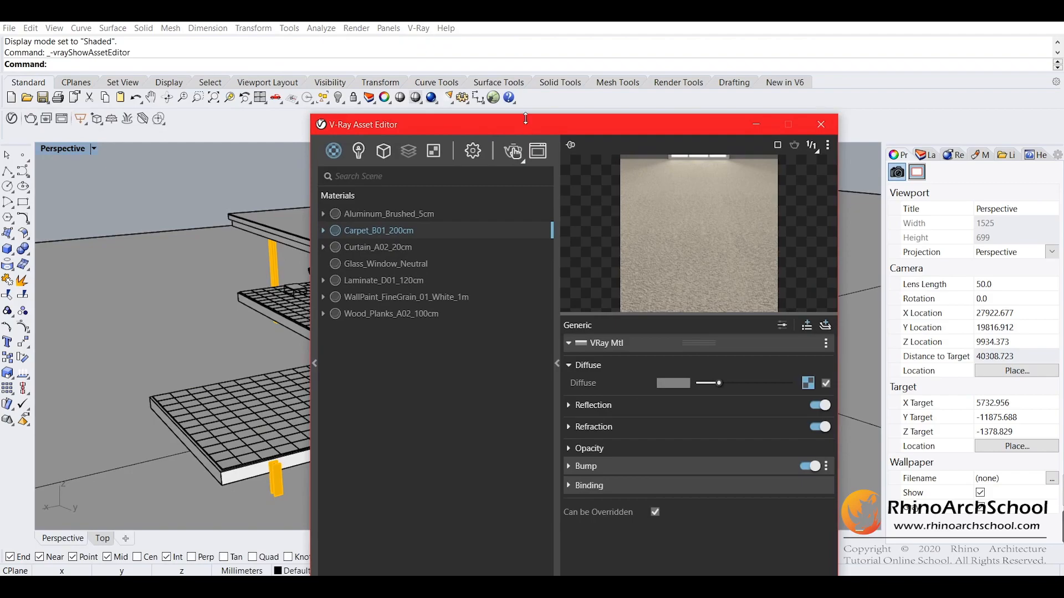
drag(525, 118, 507, 44)
click(540, 290)
drag(433, 53, 562, 51)
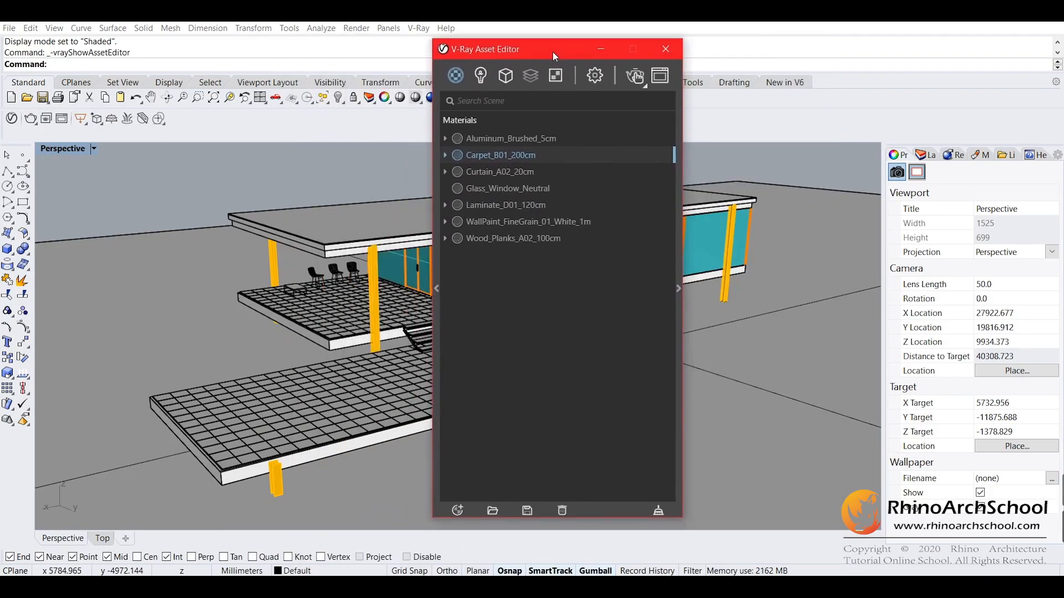
Start an interactive V-Ray render of the house from the render settings, using the CPU engine
click(598, 78)
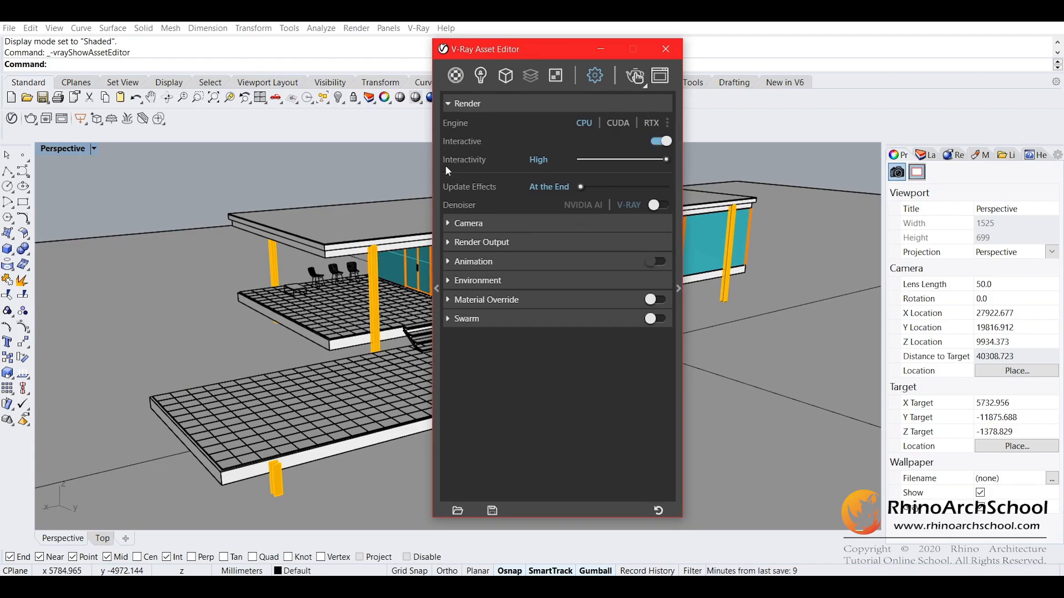
click(661, 142)
click(661, 143)
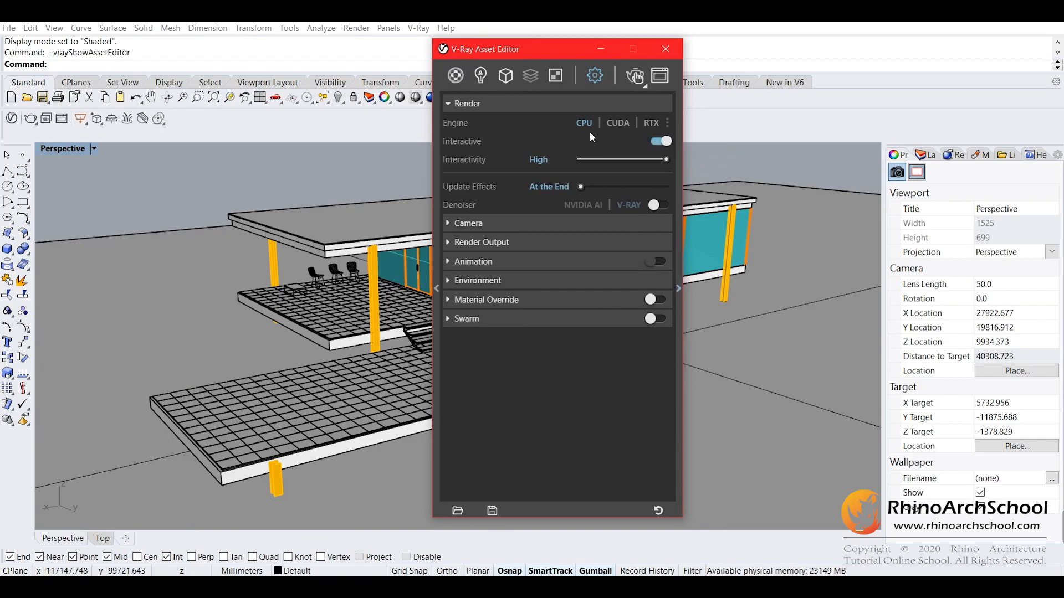
click(636, 78)
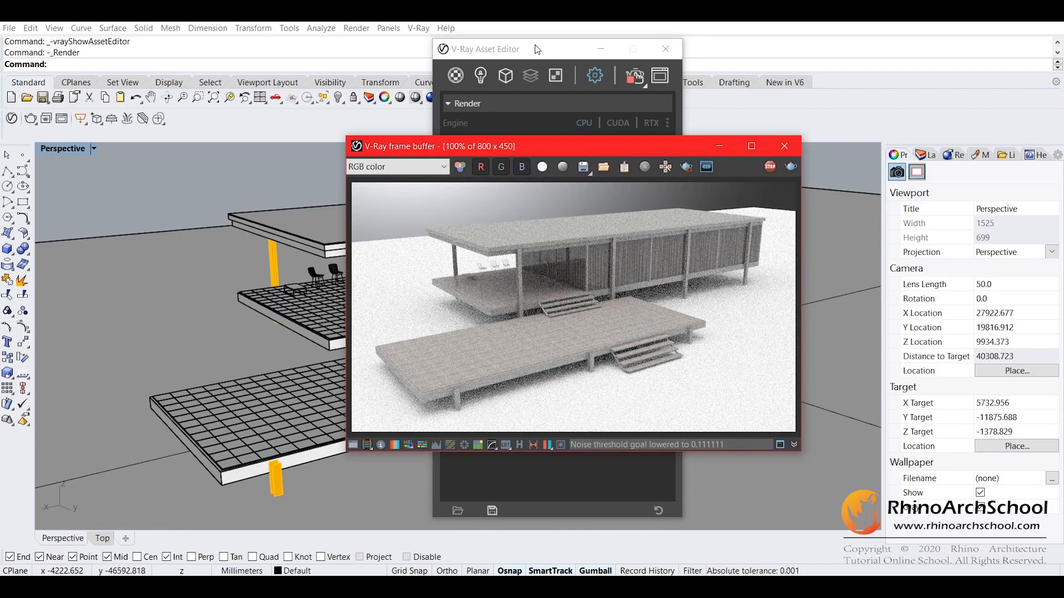
Examine the interactive render beside the model from several lower angles, and close the frame buffer and Asset Editor
drag(532, 54, 845, 52)
drag(602, 156, 766, 142)
right_drag(233, 302, 303, 255)
right_drag(441, 258, 416, 273)
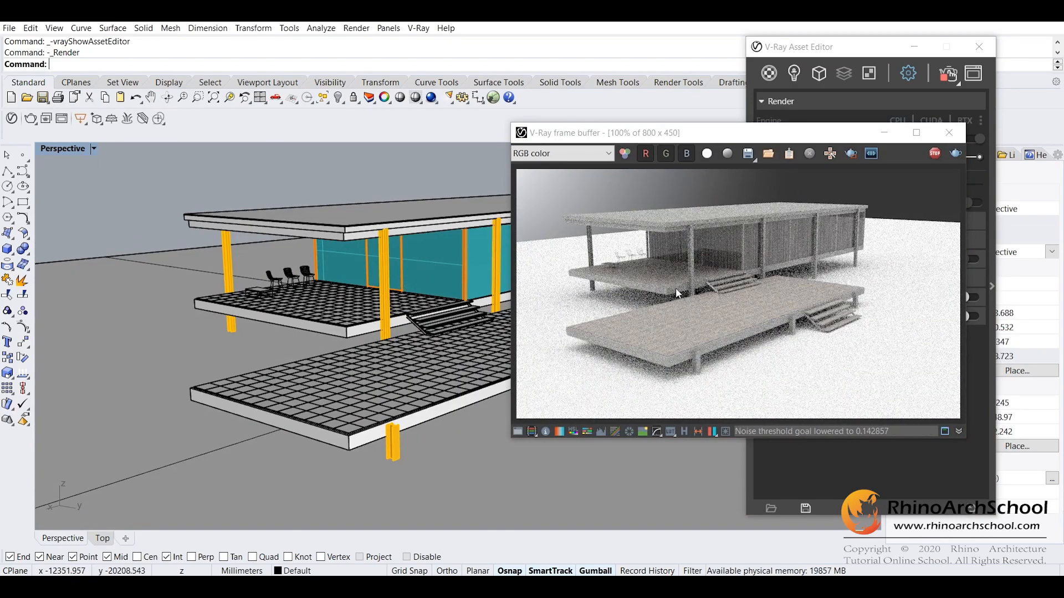
right_drag(398, 320, 426, 261)
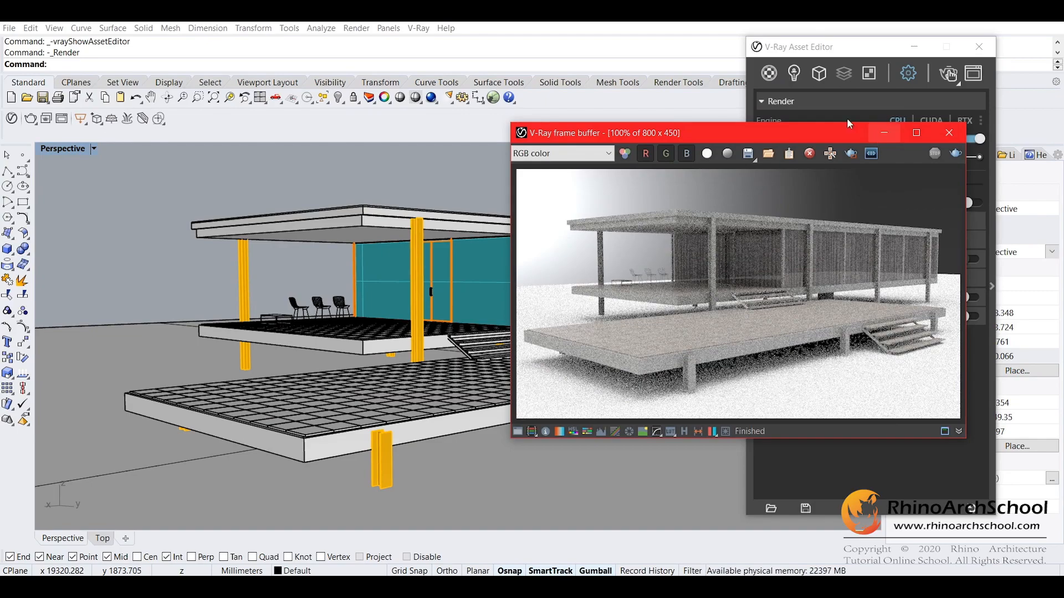
click(949, 135)
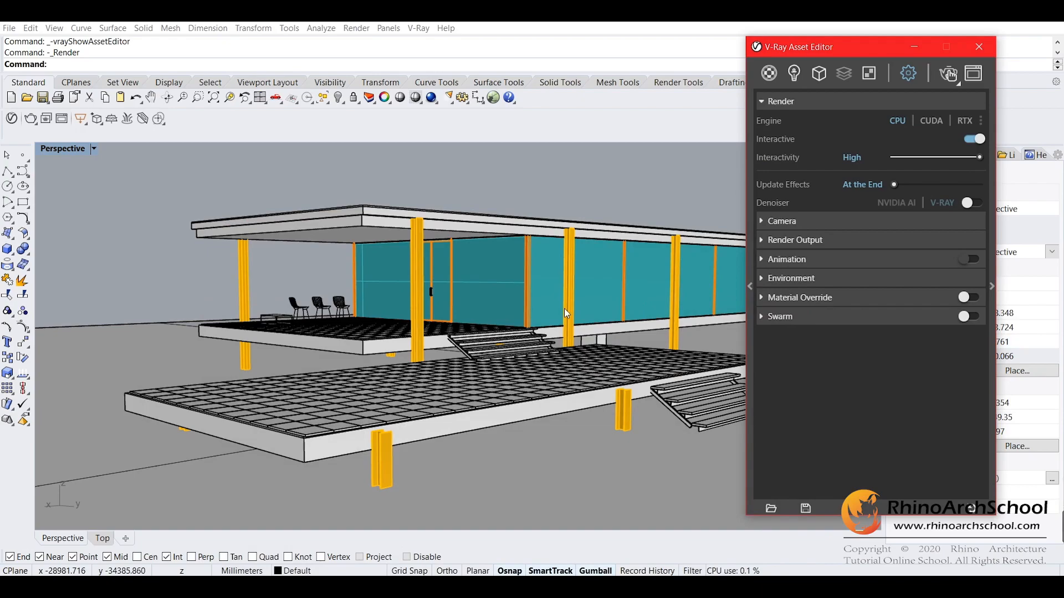
click(979, 46)
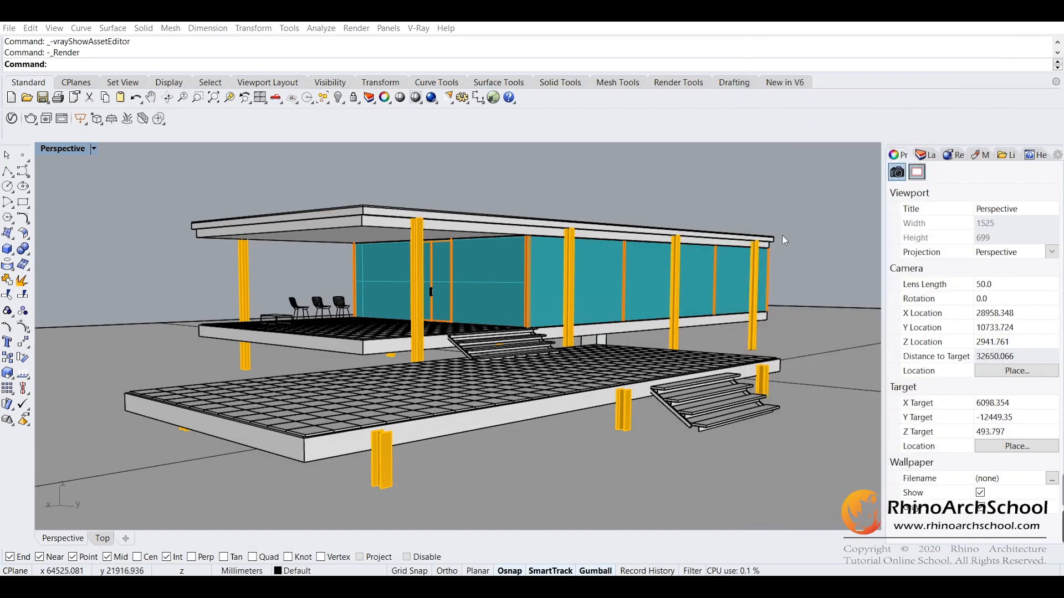